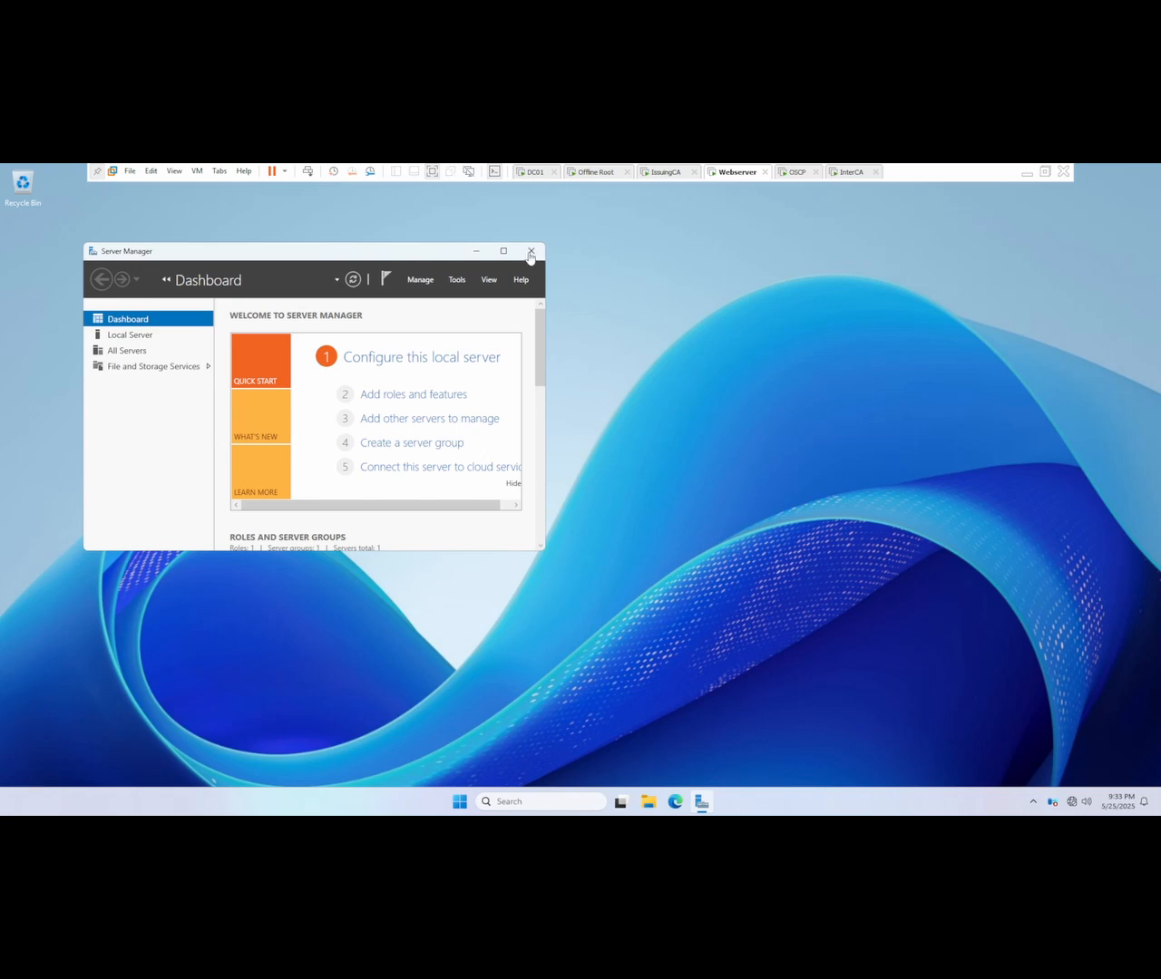
# Step: Maximize Server Manager, then run ipconfig in a Command Prompt to check the Webserver VM's IP configuration
pyautogui.click(503, 251)
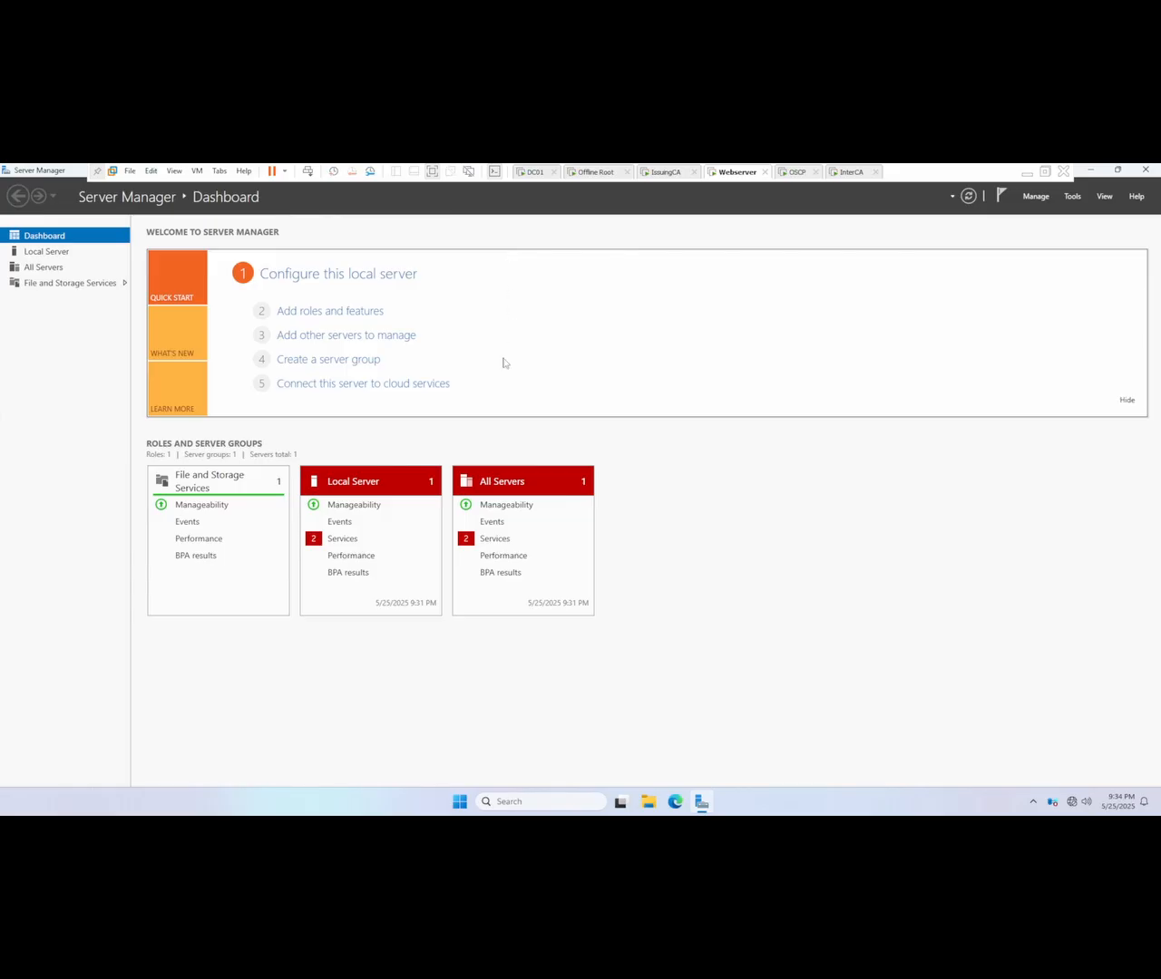
pyautogui.click(507, 808)
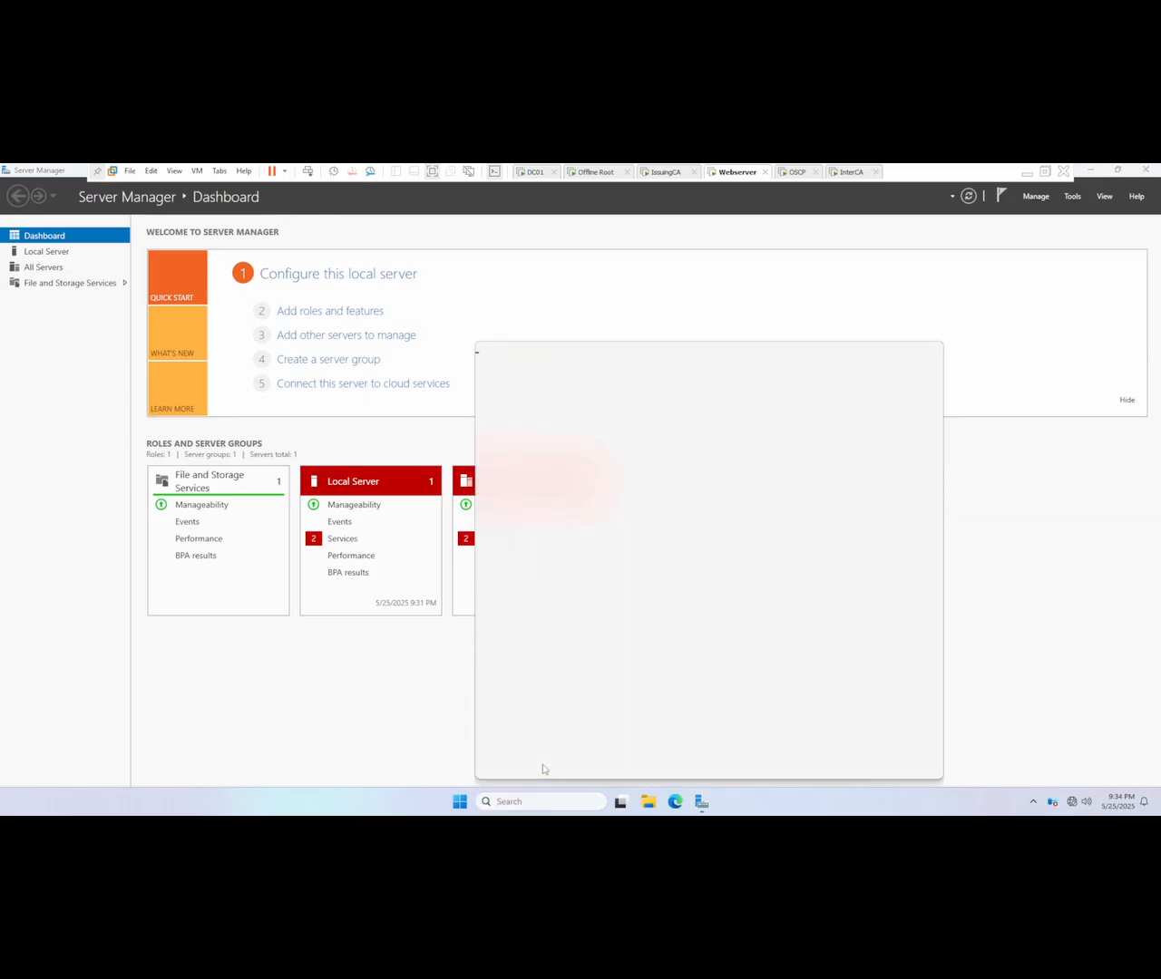
pyautogui.press('super')
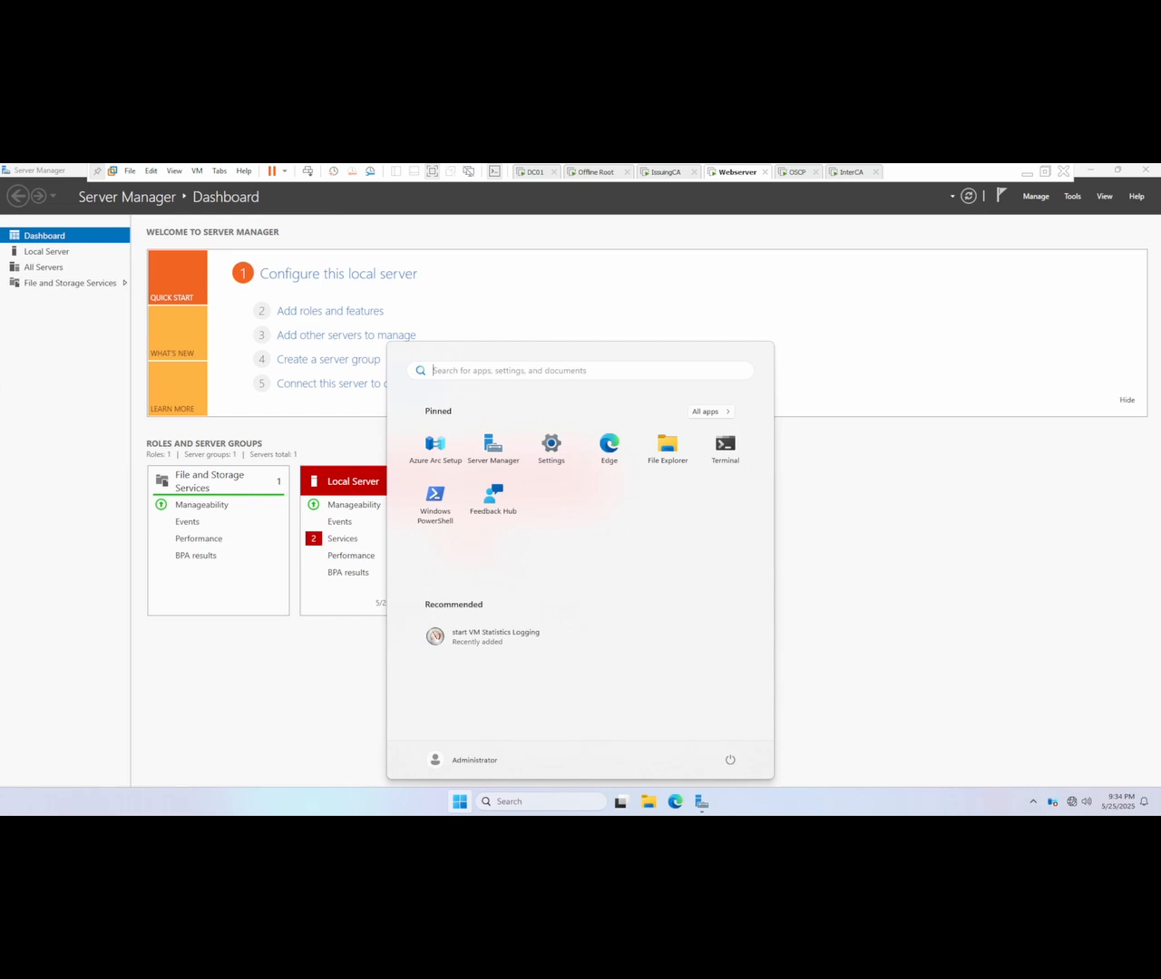
pyautogui.write('cmd')
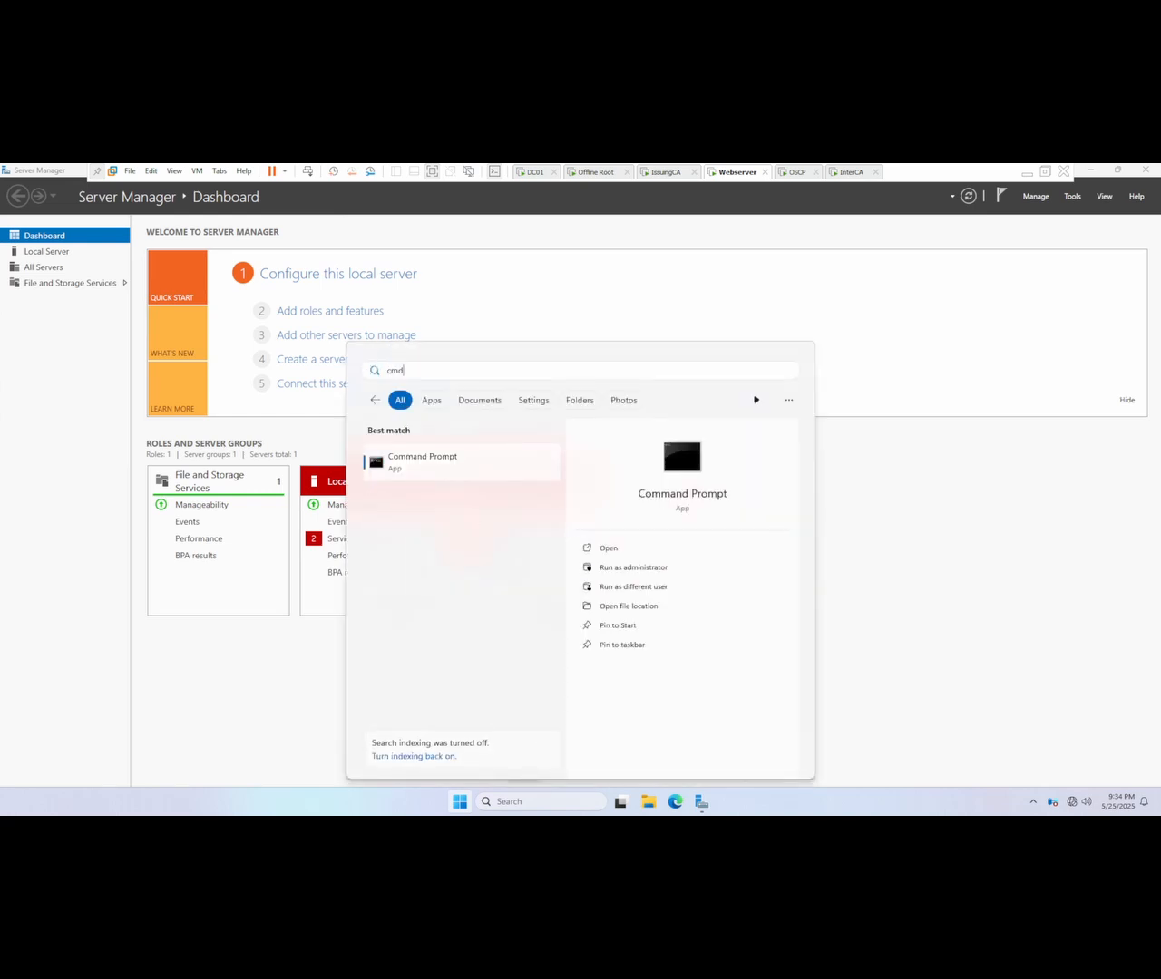
pyautogui.press('Return')
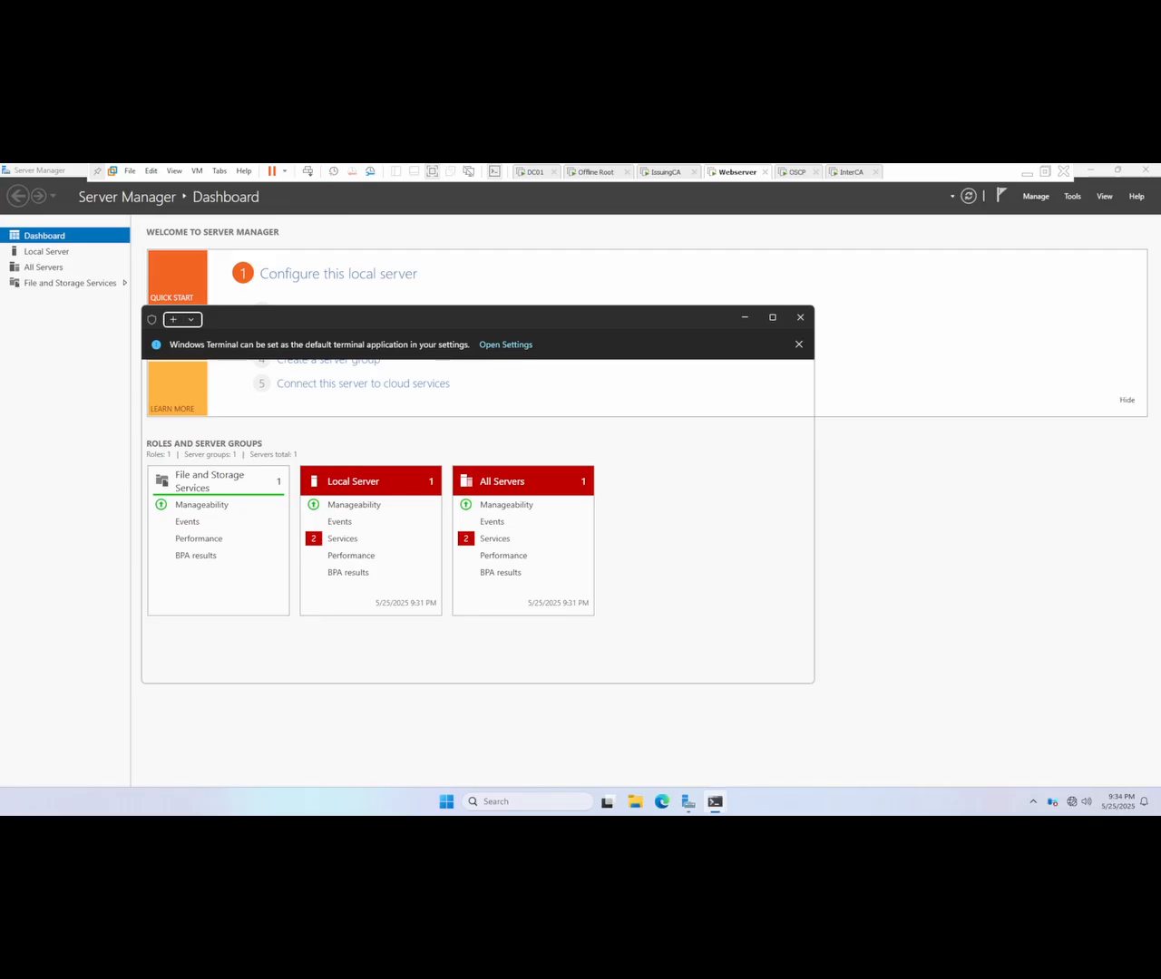
pyautogui.write('i')
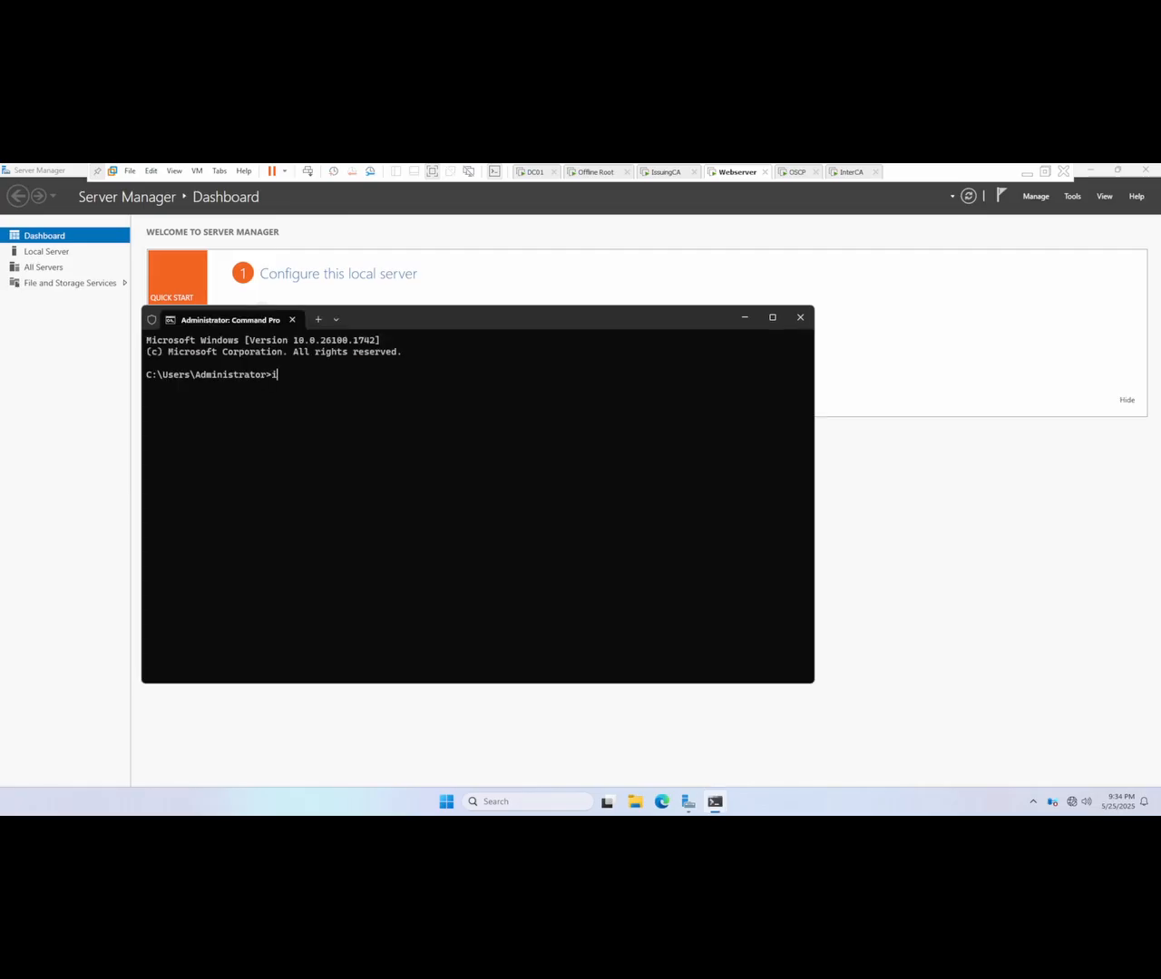
pyautogui.write('pconfig')
pyautogui.press('Return')
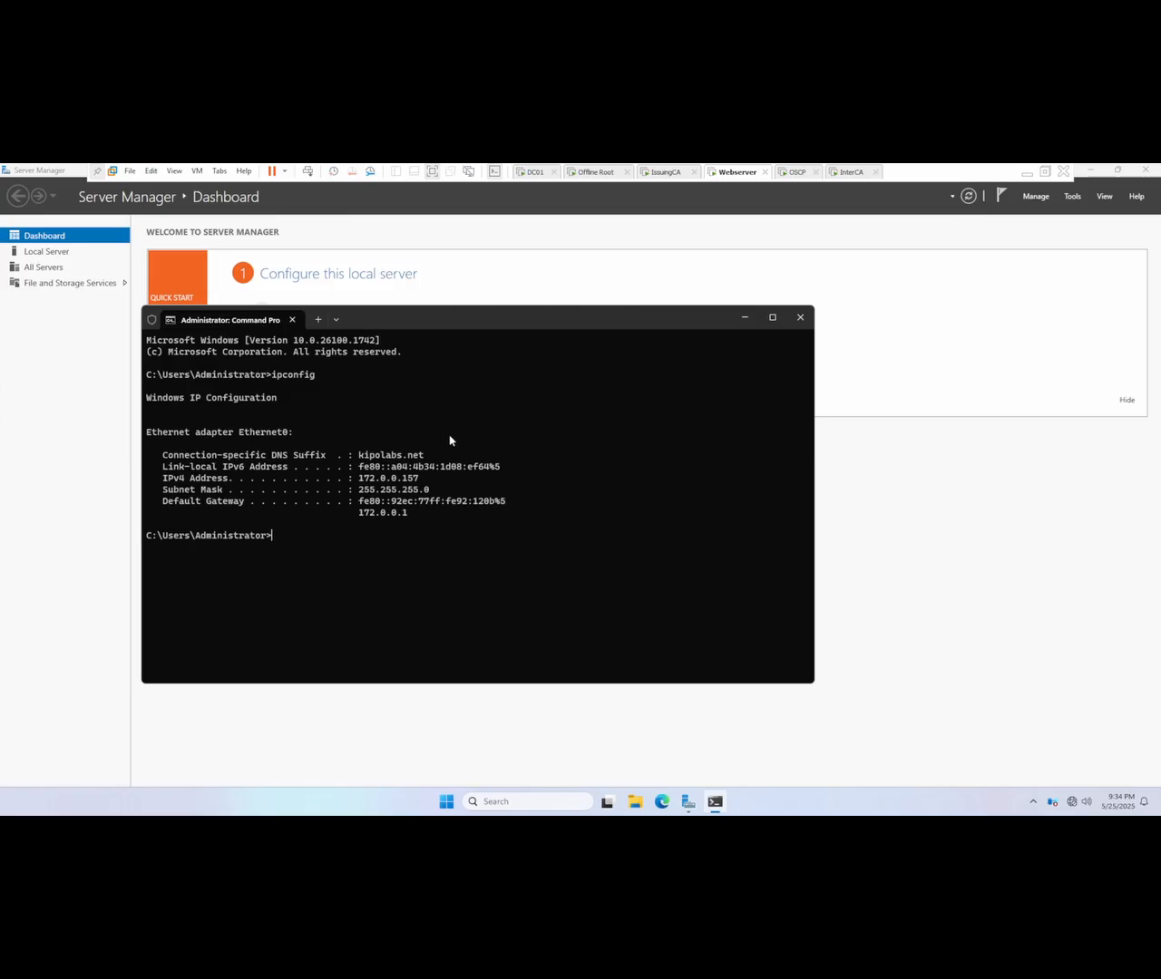
# Step: Switch to the DC01 virtual machine and sign in to its domain administrator account with the account password
pyautogui.click(535, 174)
pyautogui.rightClick(535, 178)
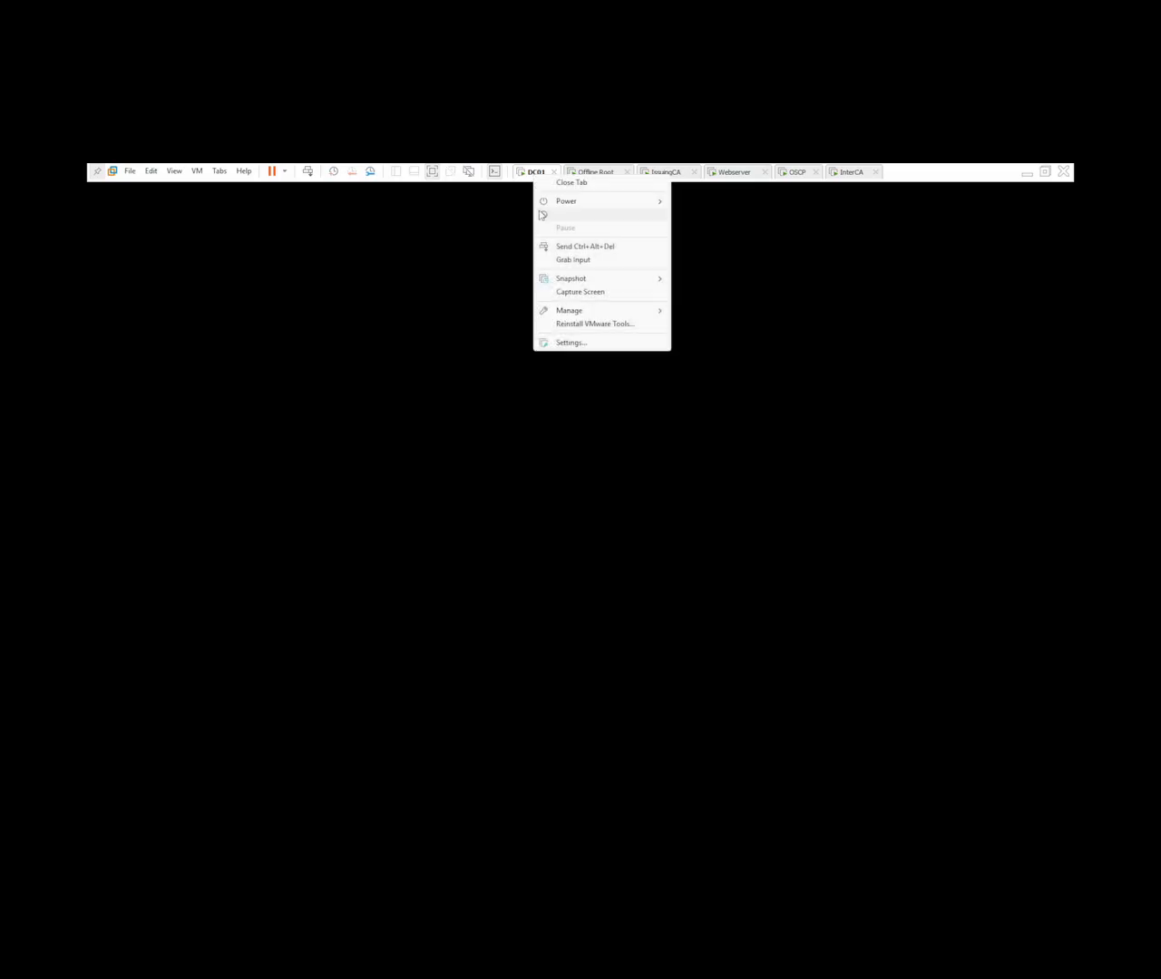
pyautogui.click(589, 249)
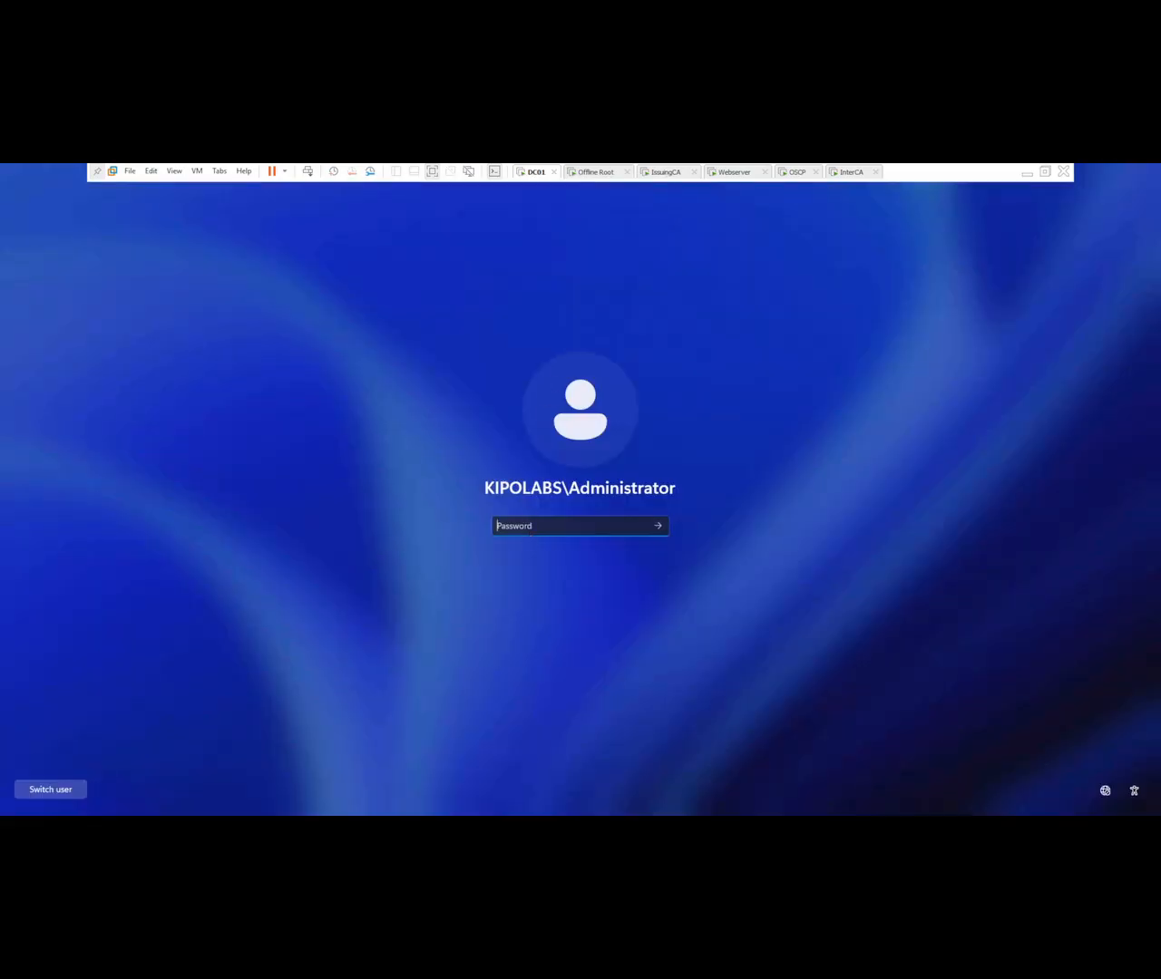
pyautogui.write('*********')
pyautogui.press('Return')
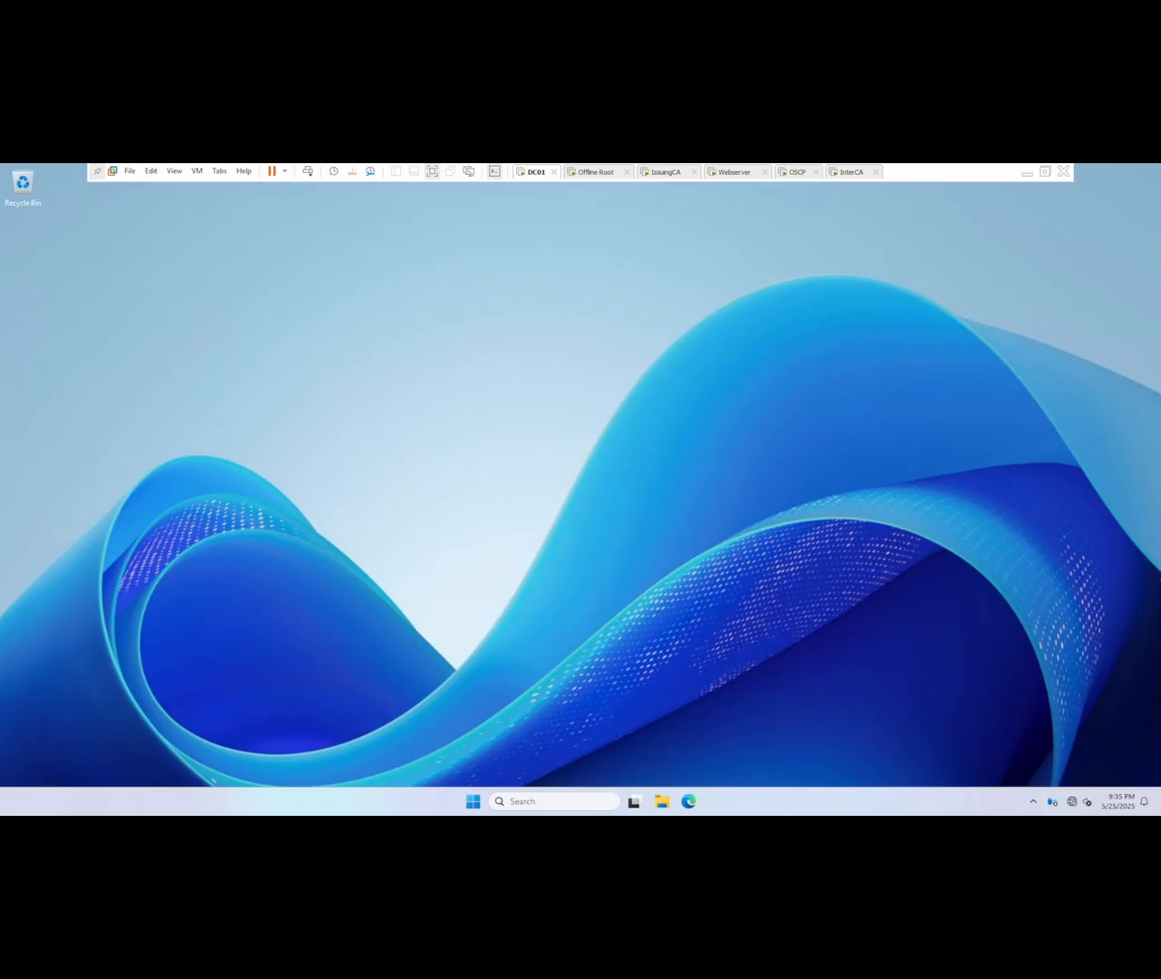
# Step: Run ipconfig in a Command Prompt on DC01 and highlight the domain controller's IPv4 address
pyautogui.press('super')
pyautogui.write('cmd')
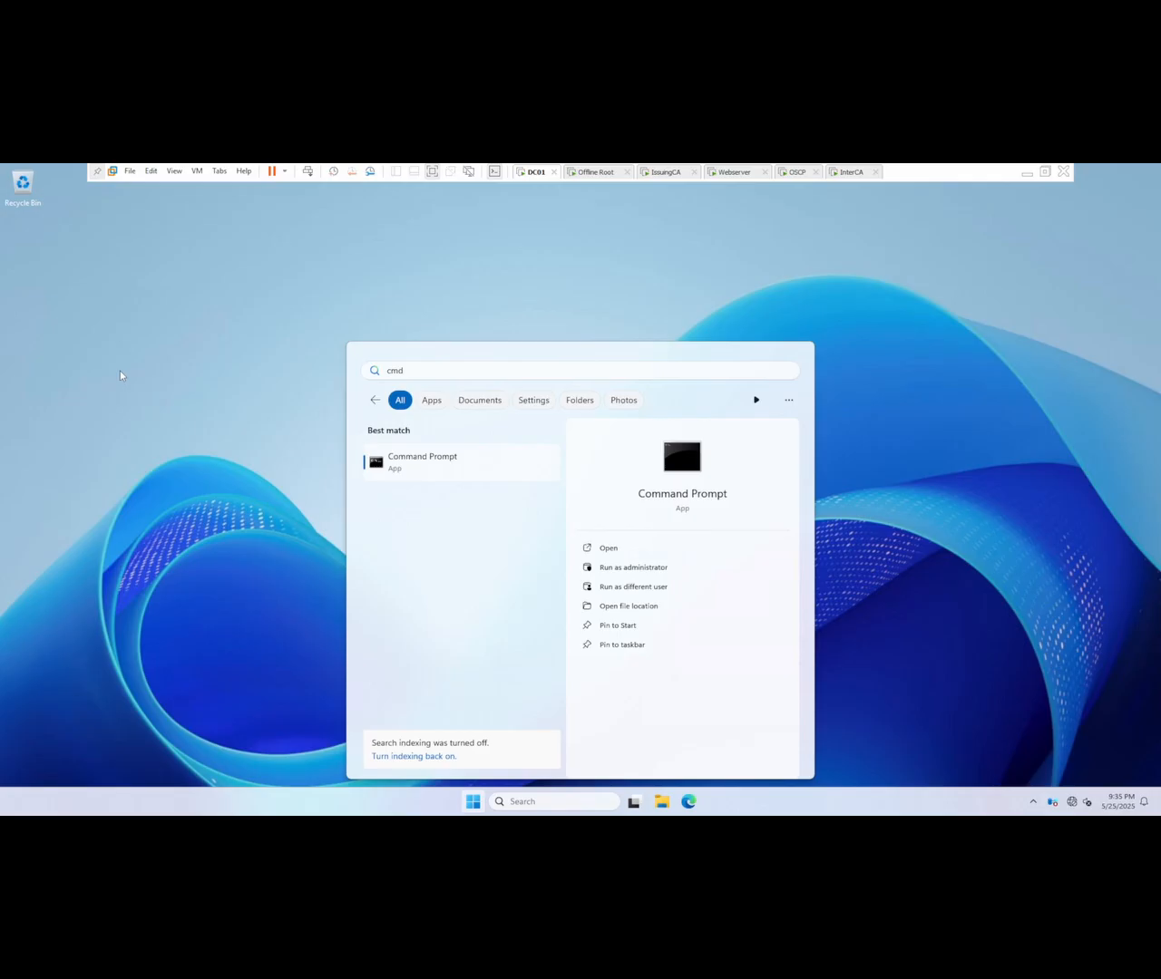
pyautogui.click(283, 477)
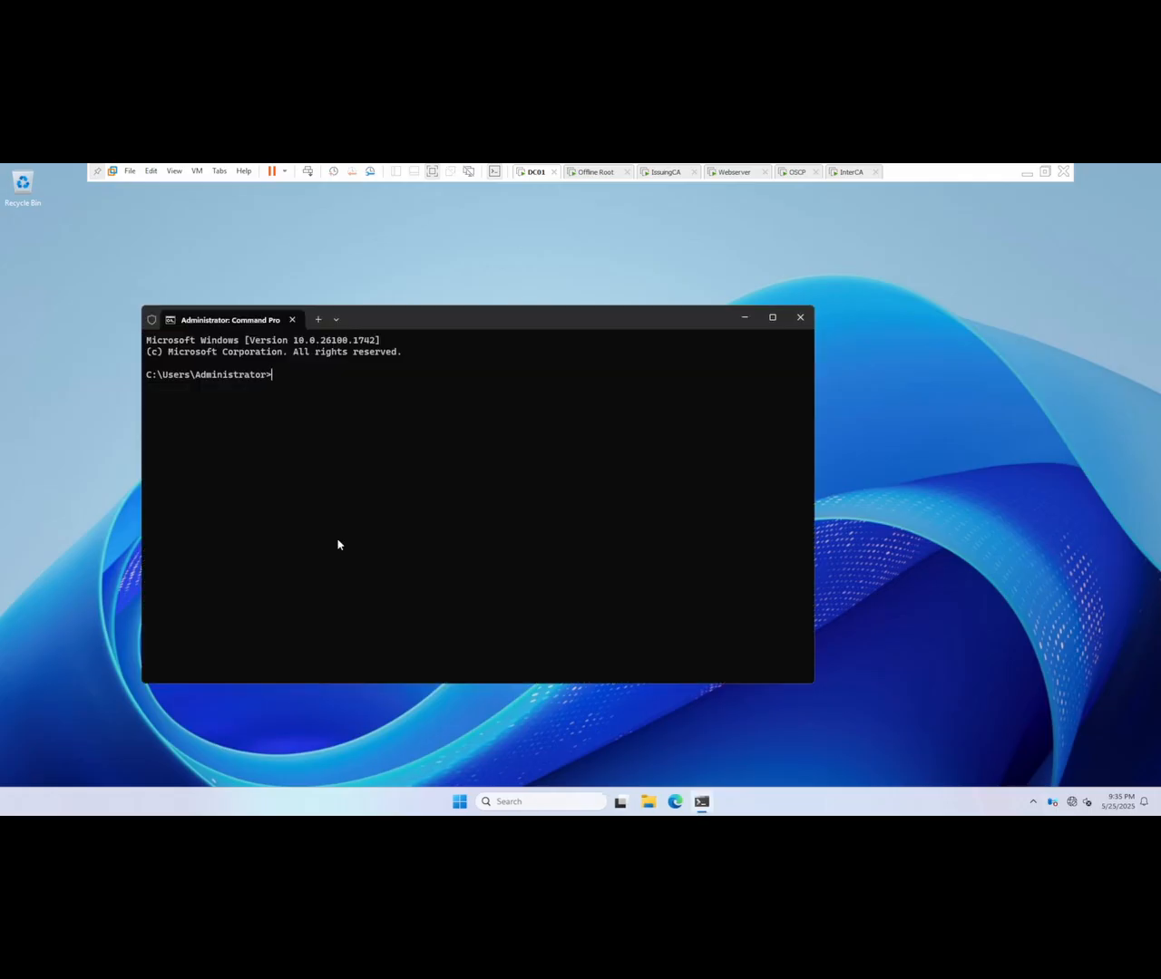
pyautogui.write('ipconfig')
pyautogui.press('Return')
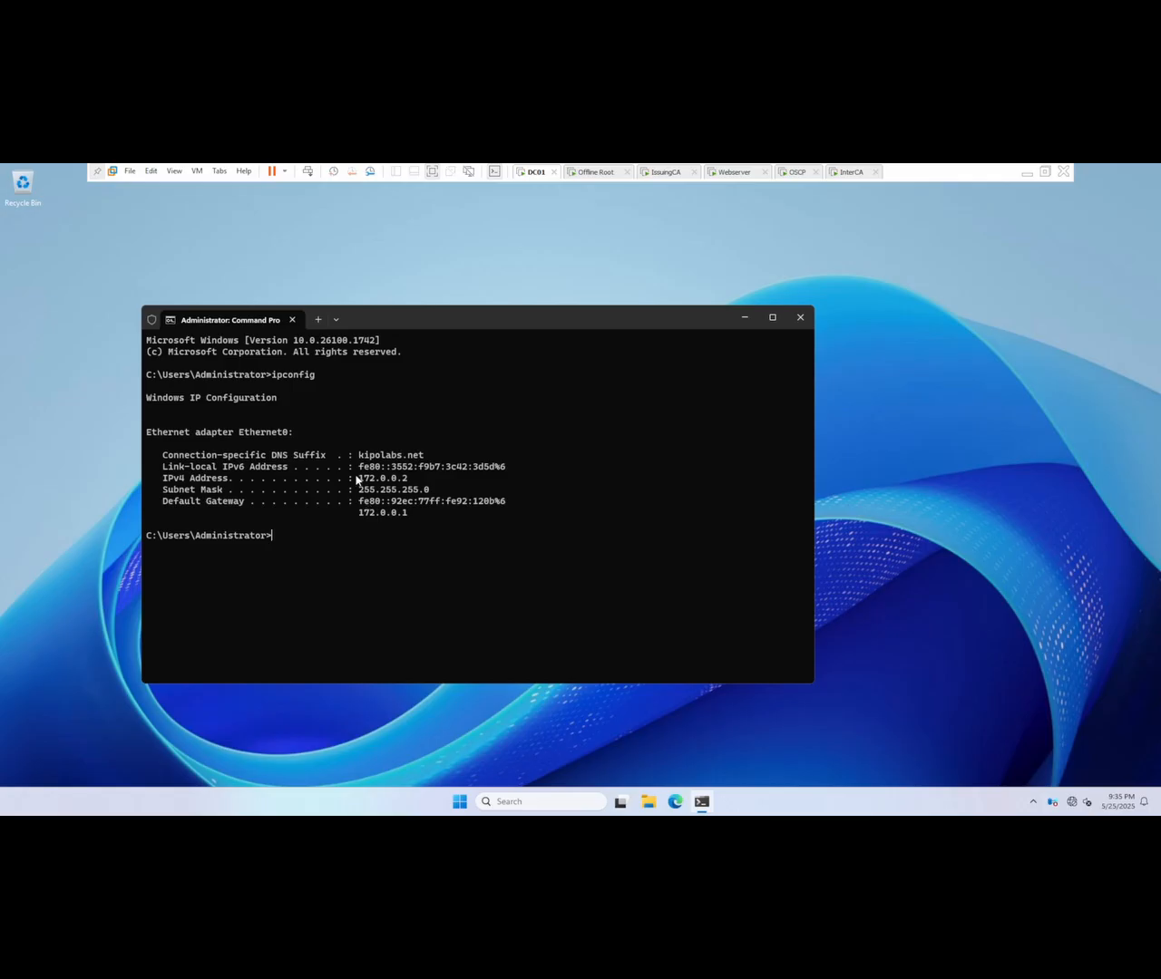
pyautogui.moveTo(354, 478); pyautogui.dragTo(408, 486)
# Step: Return to the Webserver VM, run ipconfig /all to review its DNS servers, and close the Command Prompt
pyautogui.click(731, 173)
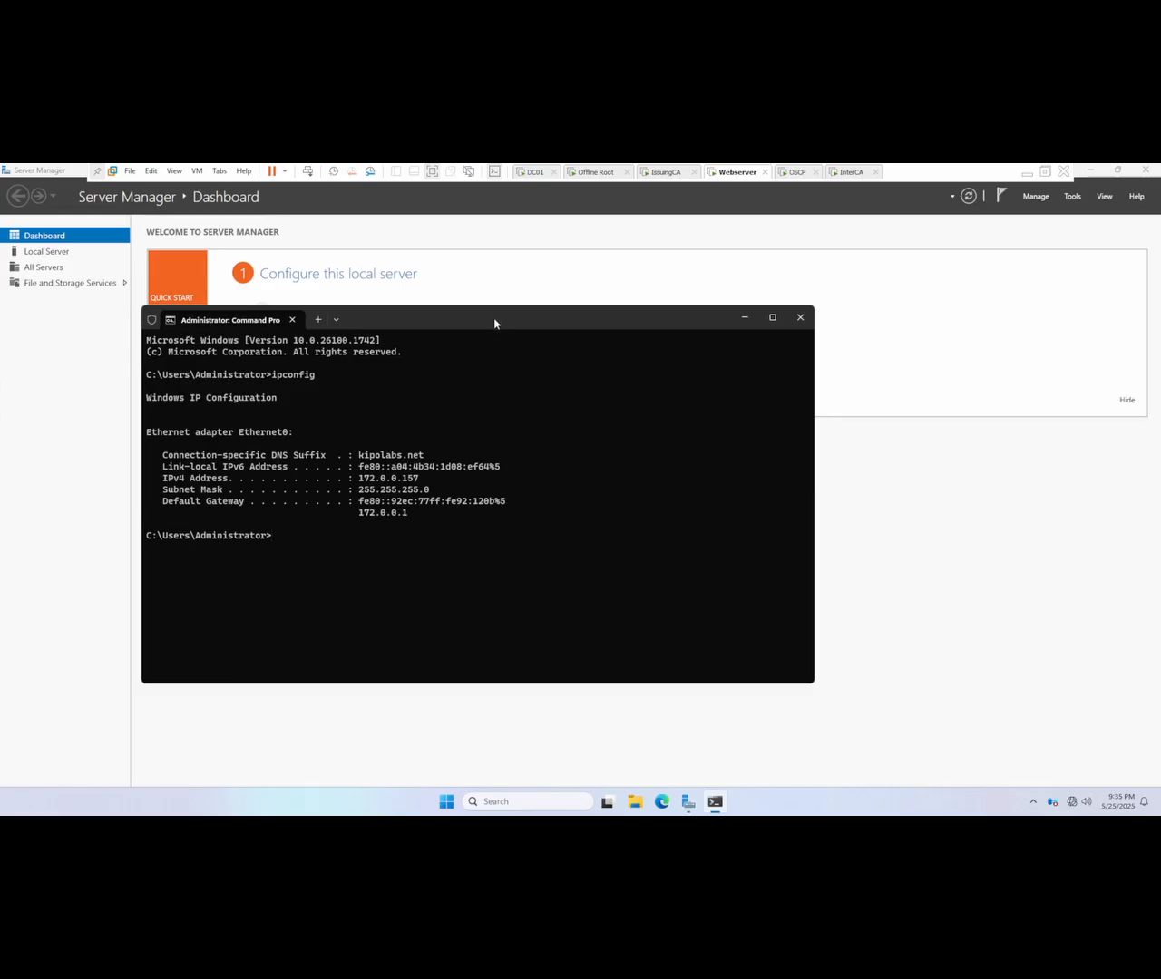
pyautogui.moveTo(497, 323); pyautogui.dragTo(578, 326)
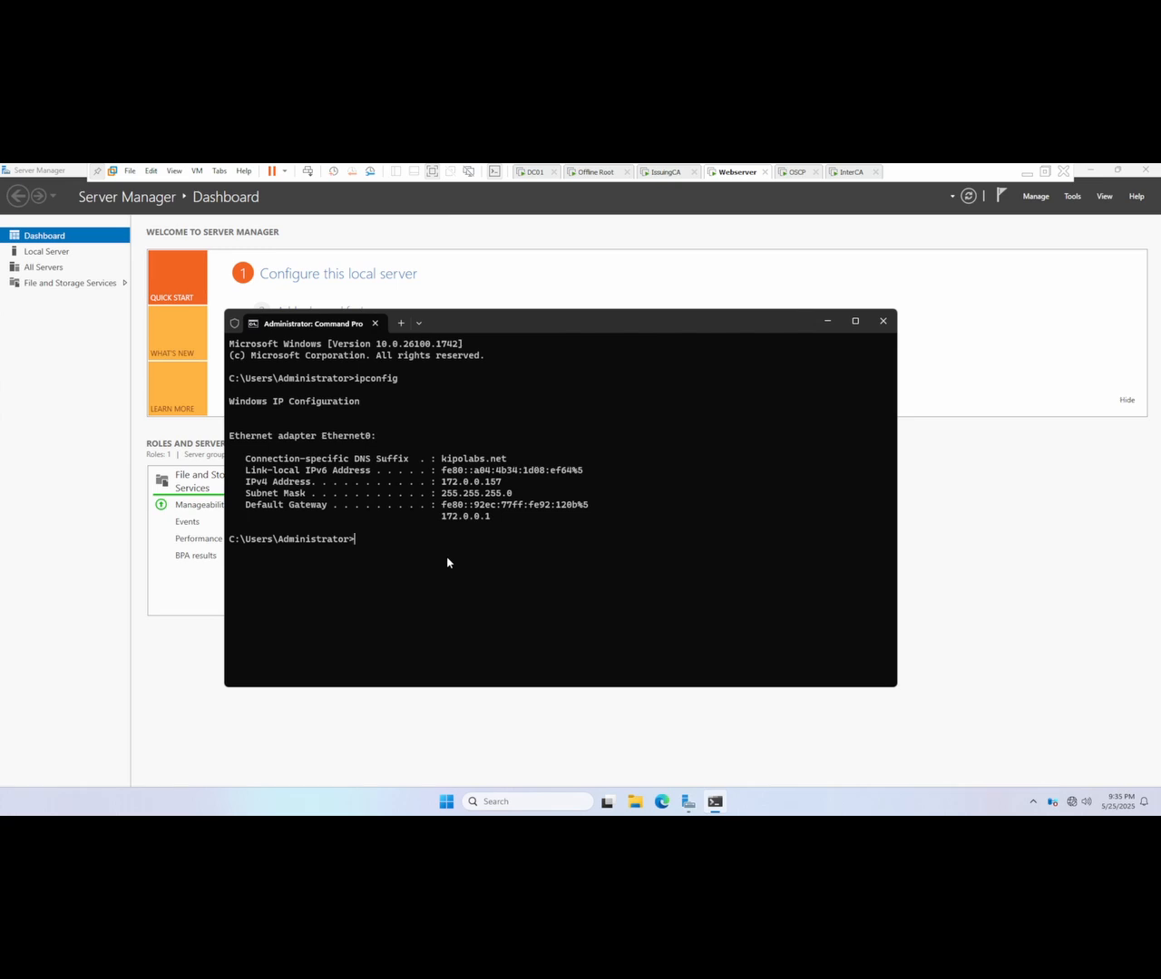
pyautogui.press('Up')
pyautogui.write('/all')
pyautogui.press('Return')
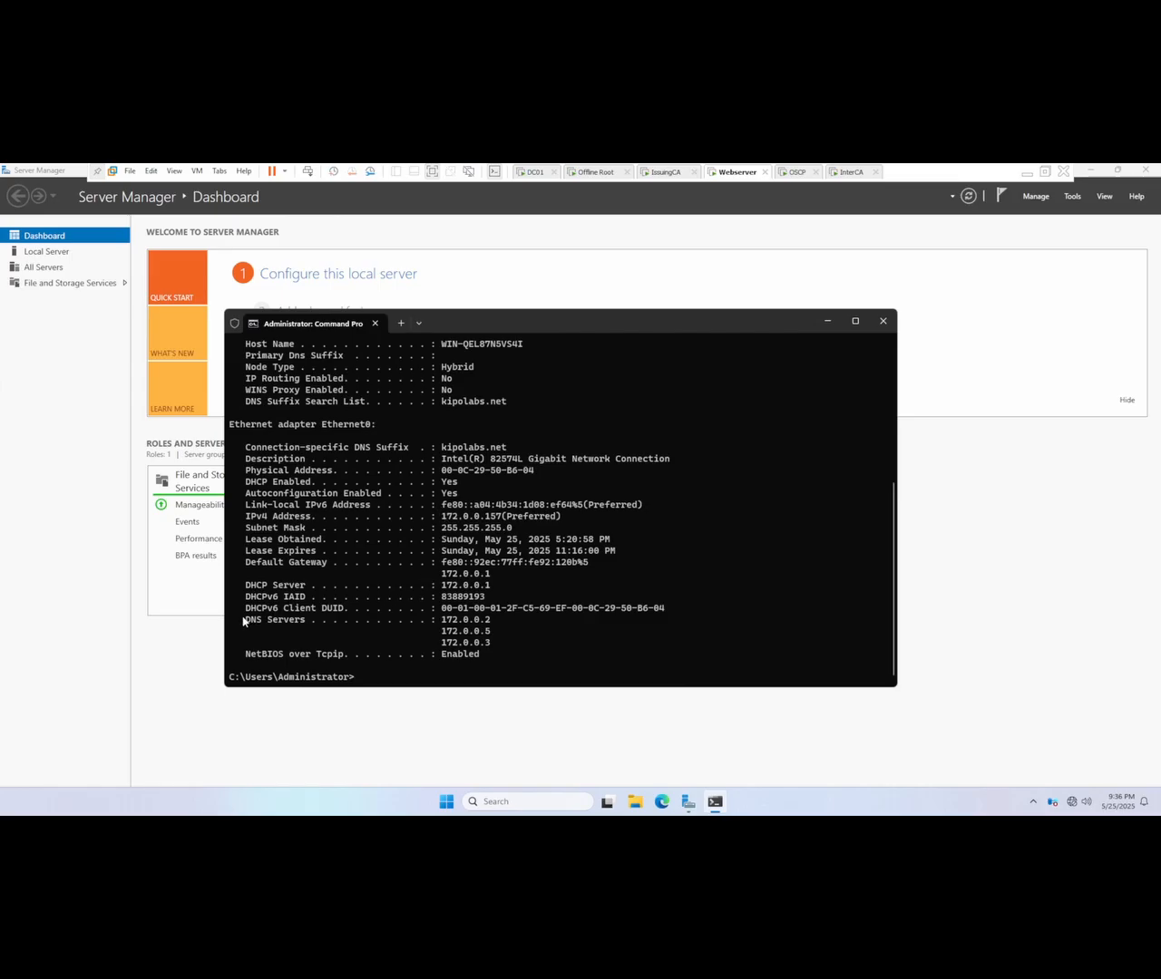
pyautogui.scroll(1, 454, 432)
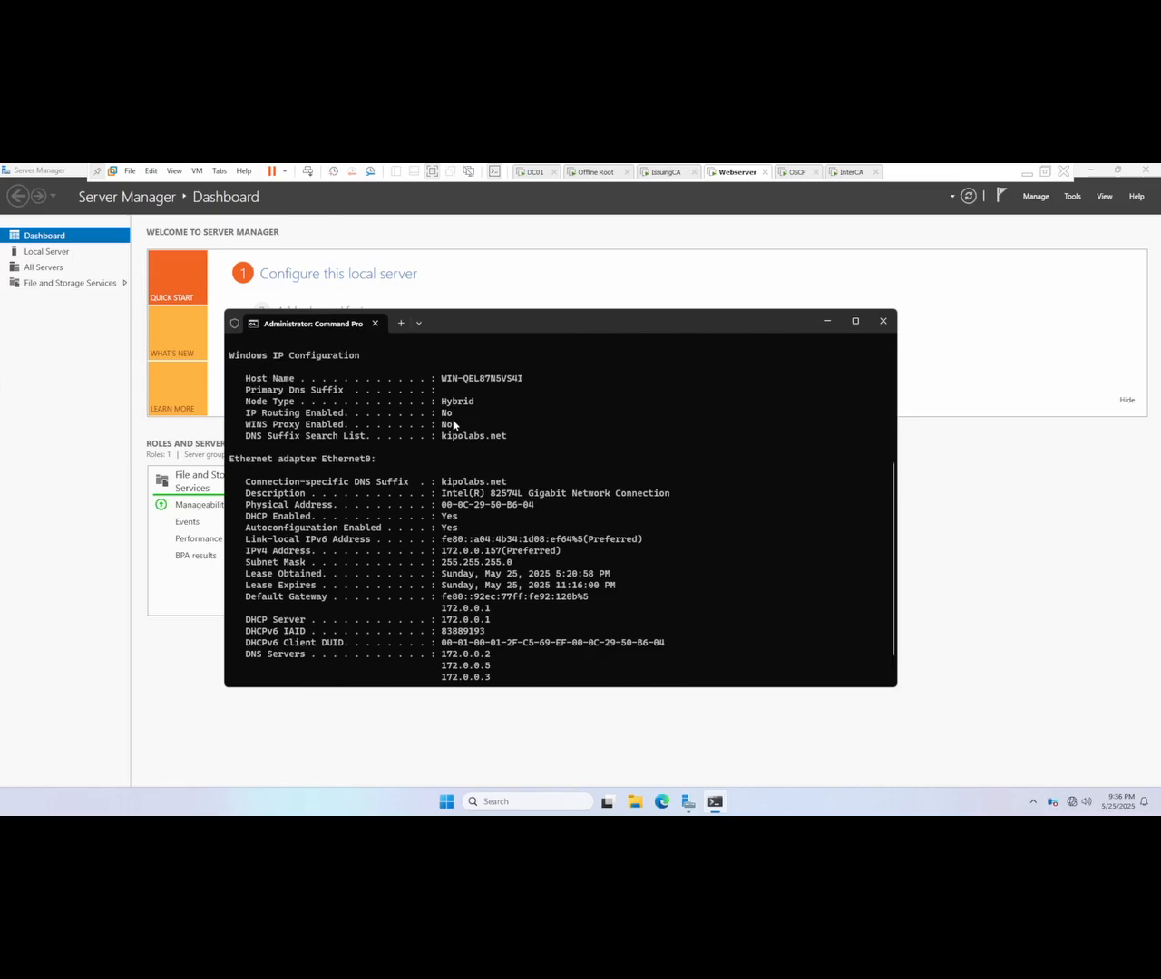
pyautogui.scroll(-1, 402, 524)
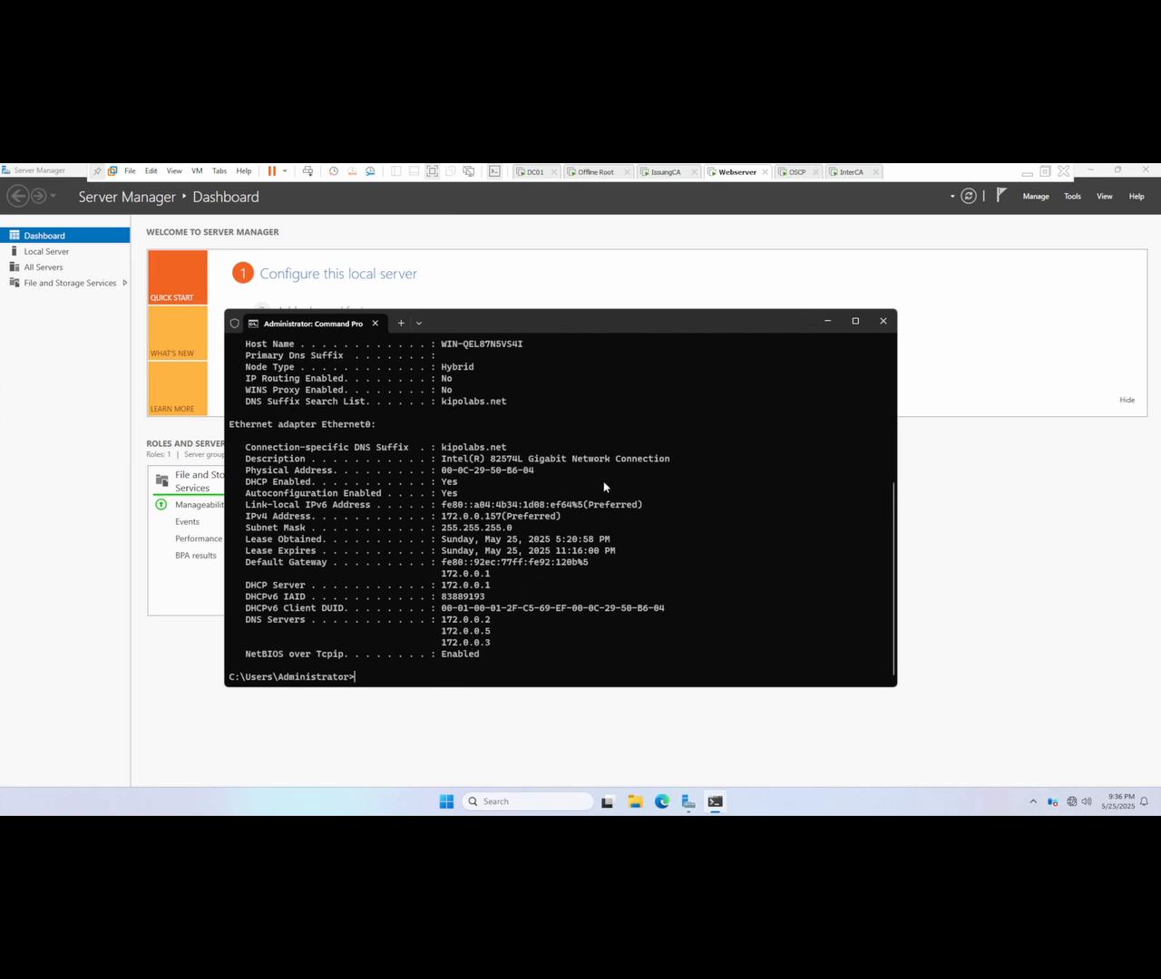
pyautogui.click(882, 321)
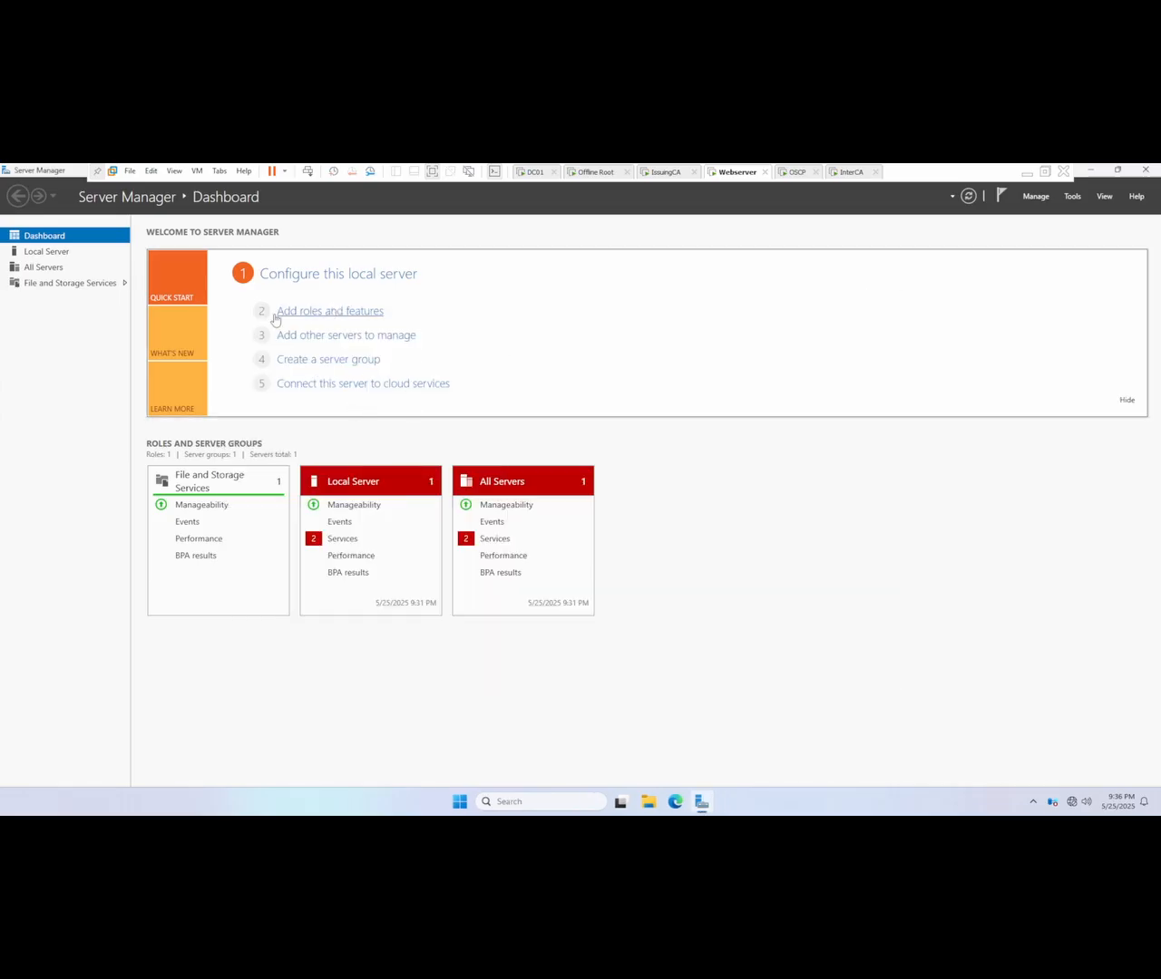
# Step: In the local server's computer name settings, select domain membership and set the computer name to webserver
pyautogui.click(36, 252)
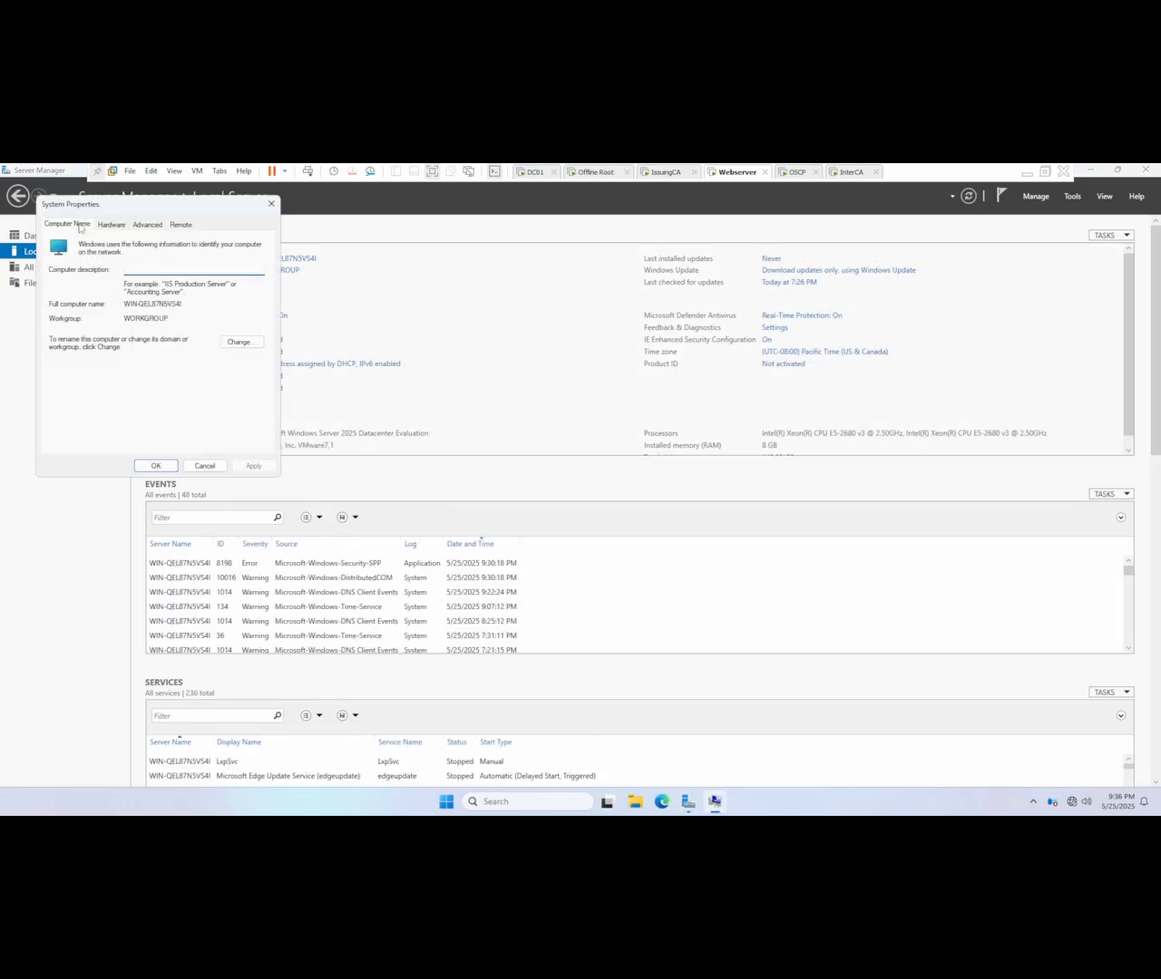
pyautogui.moveTo(111, 212); pyautogui.dragTo(422, 290)
pyautogui.click(535, 423)
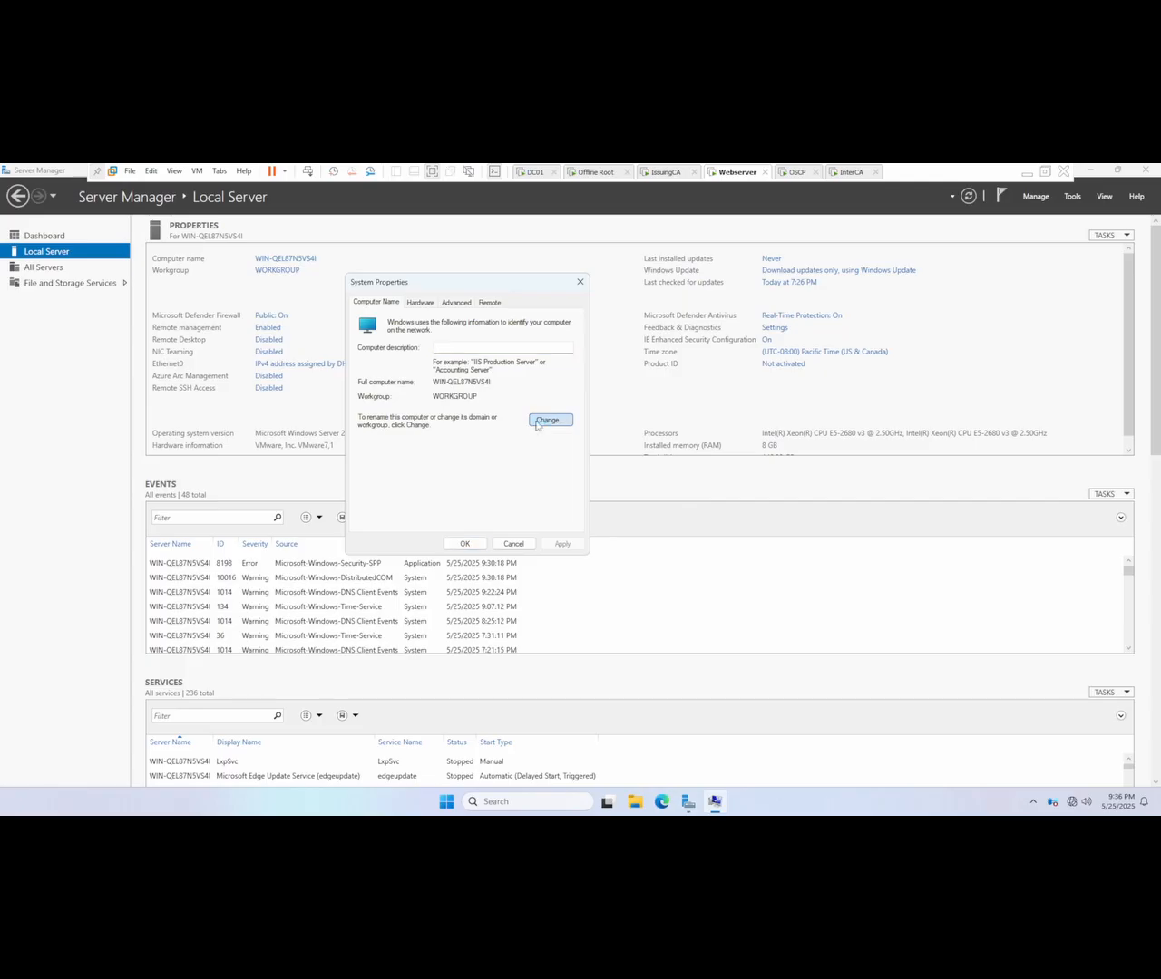
pyautogui.click(381, 444)
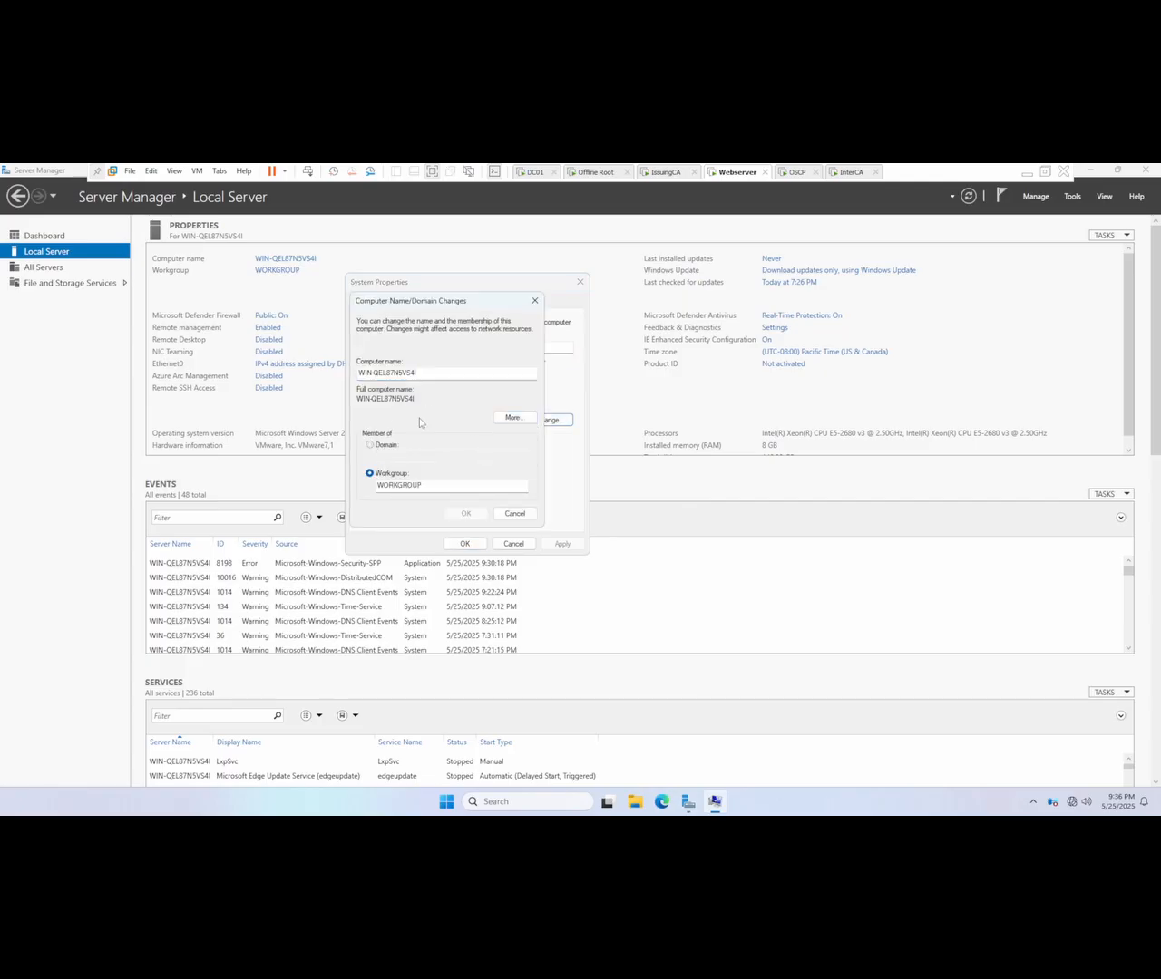
pyautogui.moveTo(426, 374); pyautogui.dragTo(292, 373)
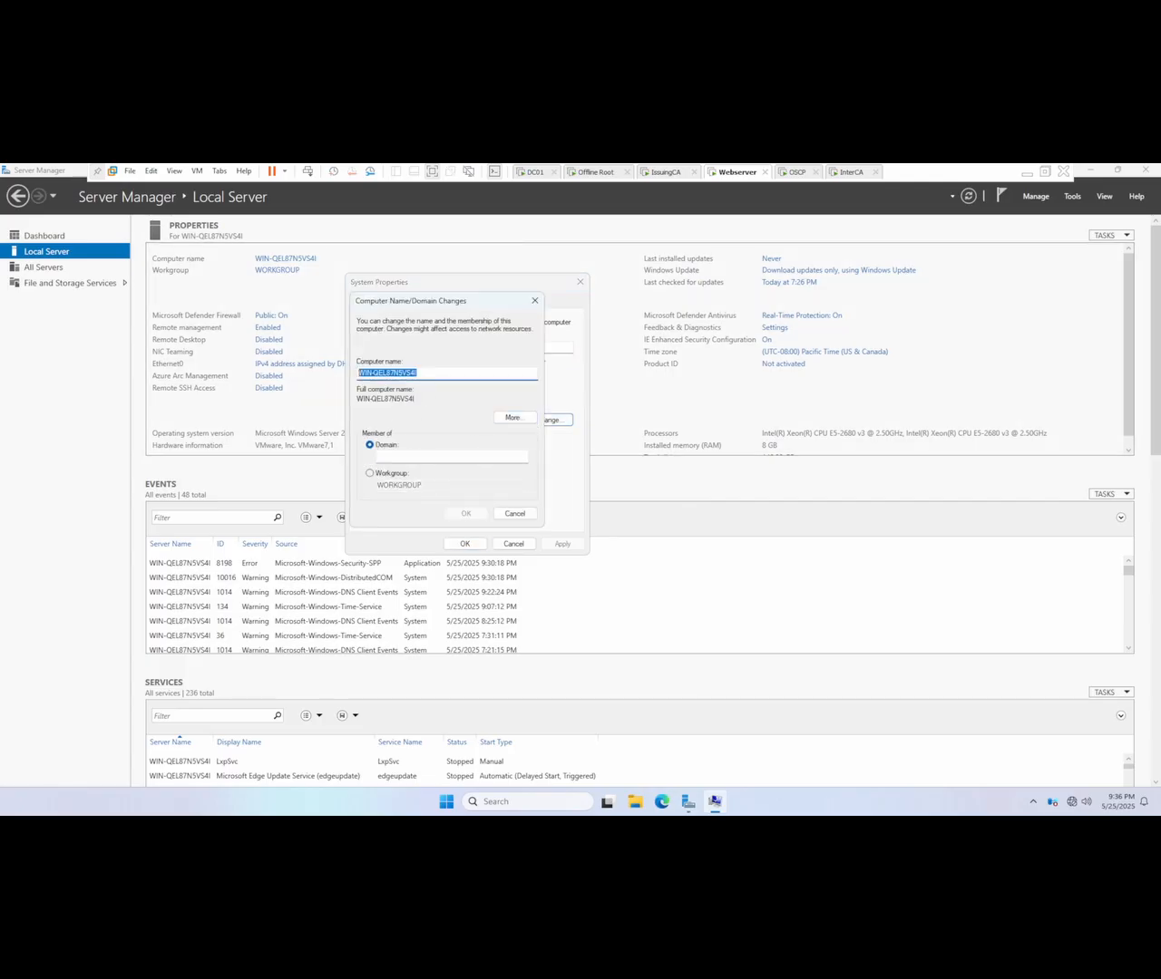
pyautogui.write('webserver')
# Step: Enter kipolabs.net as the domain to join and submit the name and domain changes
pyautogui.click(449, 457)
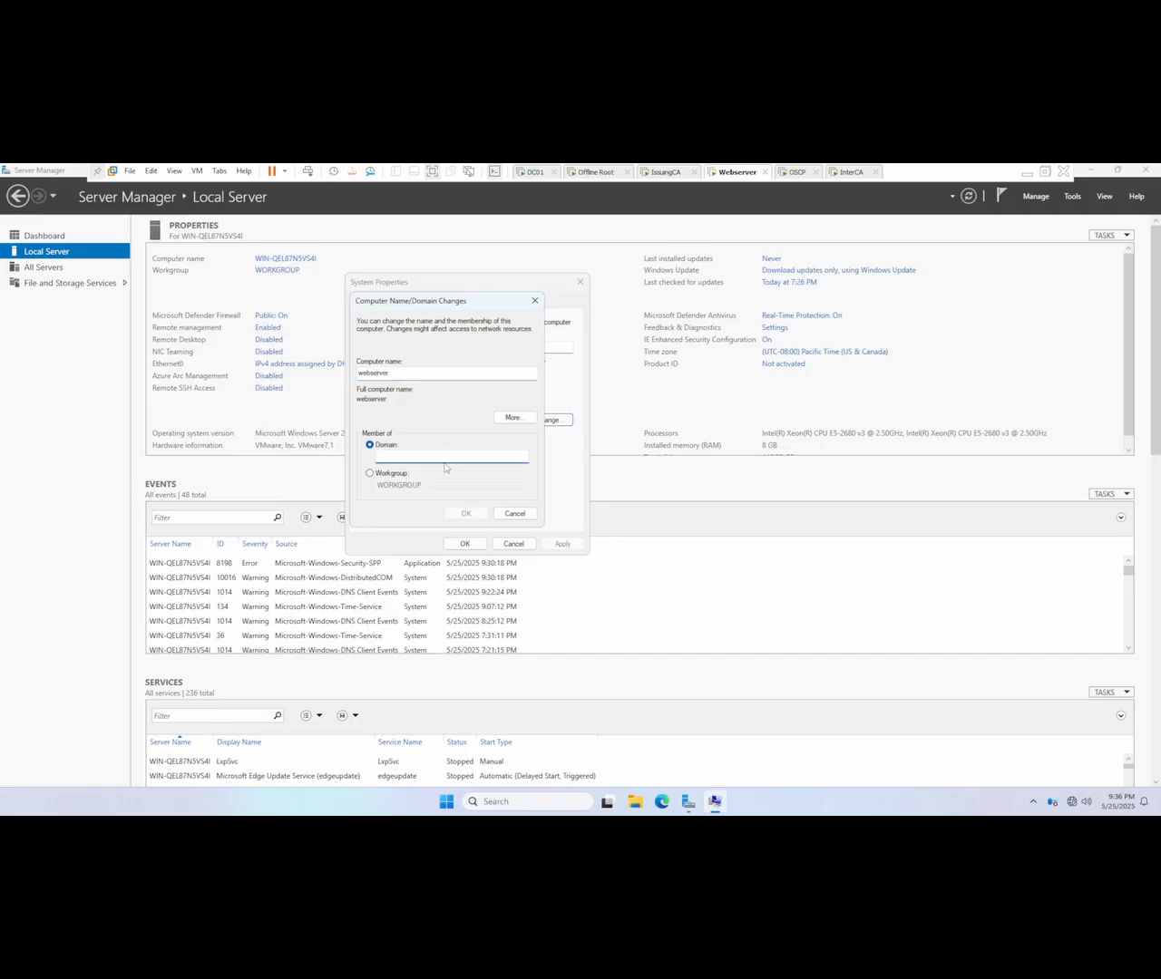
pyautogui.write('kipolabs.net')
pyautogui.click(461, 516)
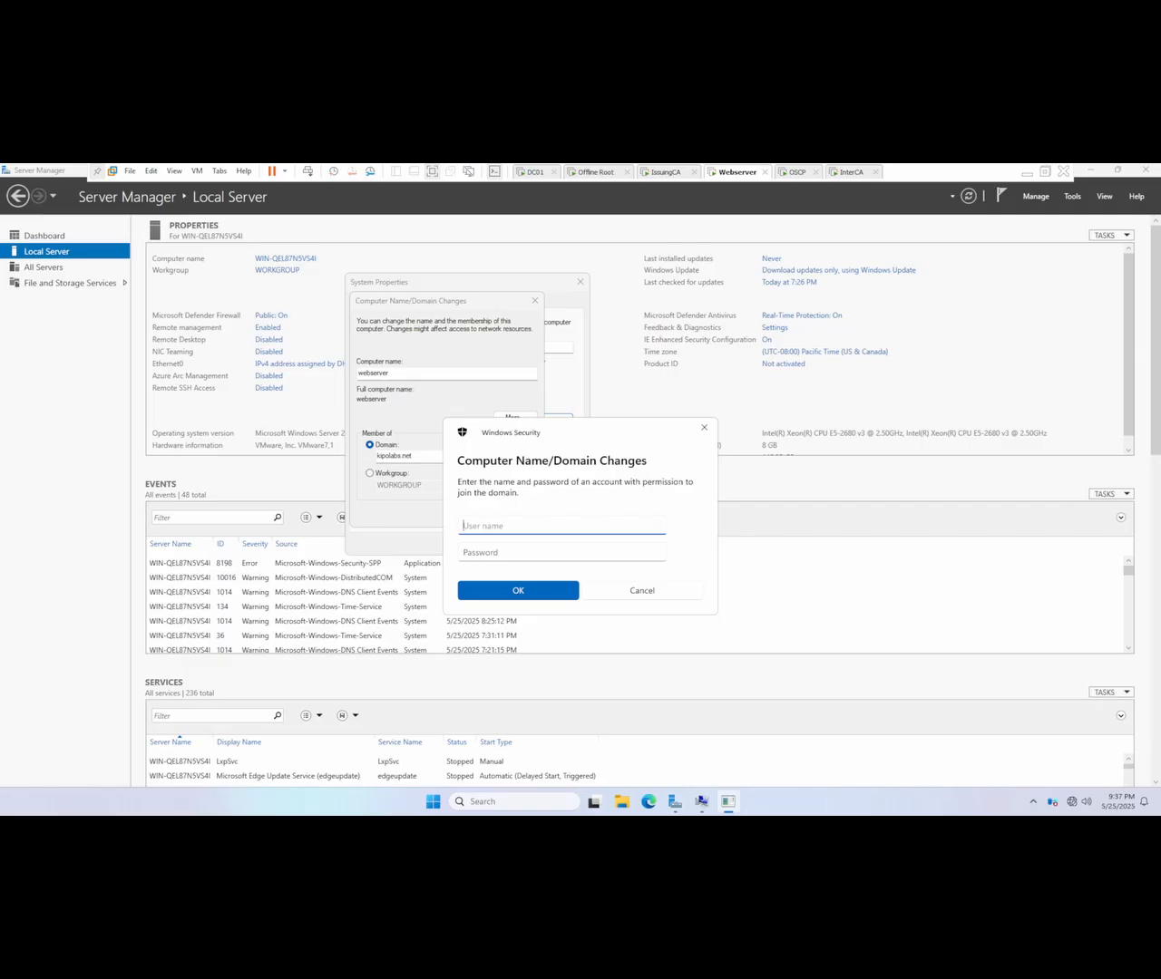
# Step: Authorize the domain join with the administrator user name and the account password
pyautogui.write('administrator')
pyautogui.press('Tab')
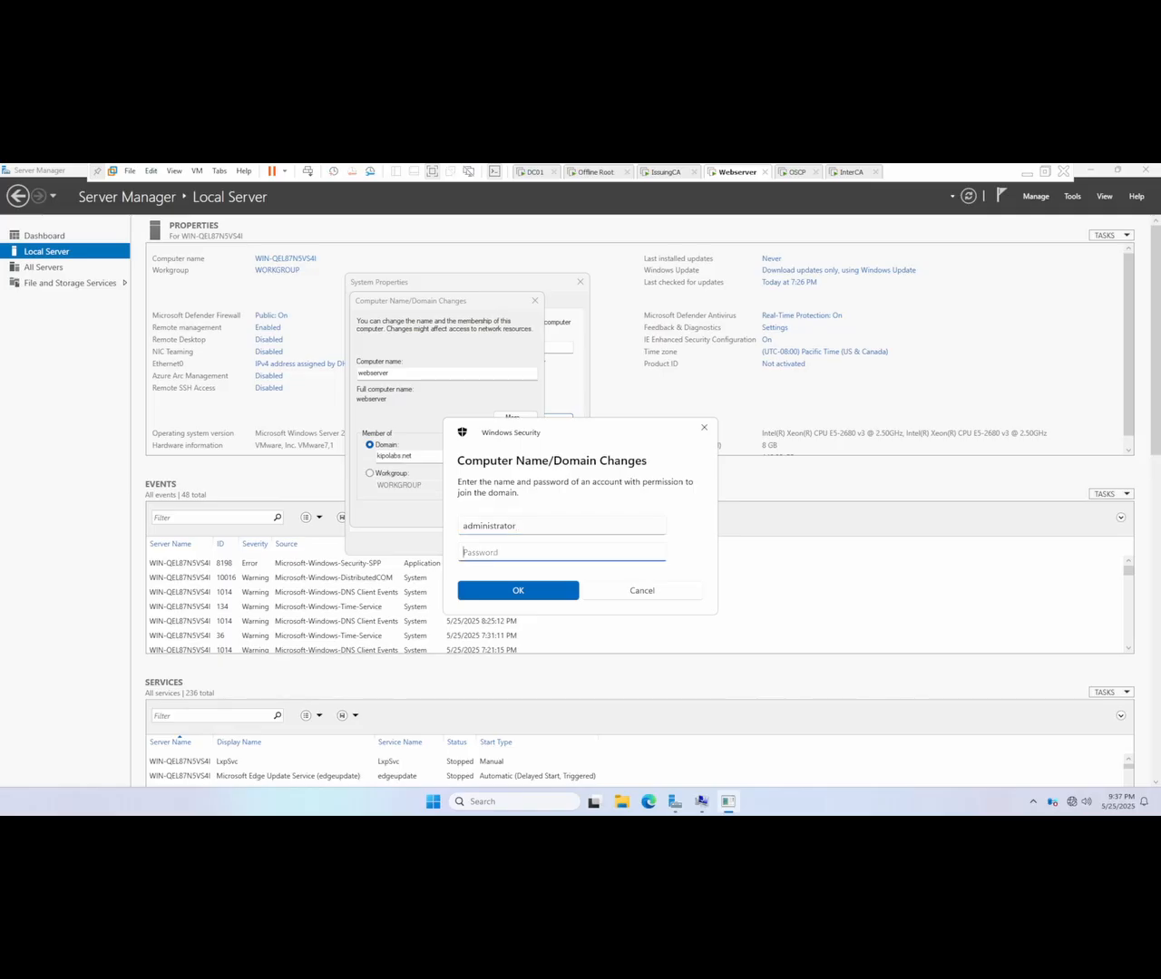
pyautogui.write('*********')
pyautogui.press('Return')
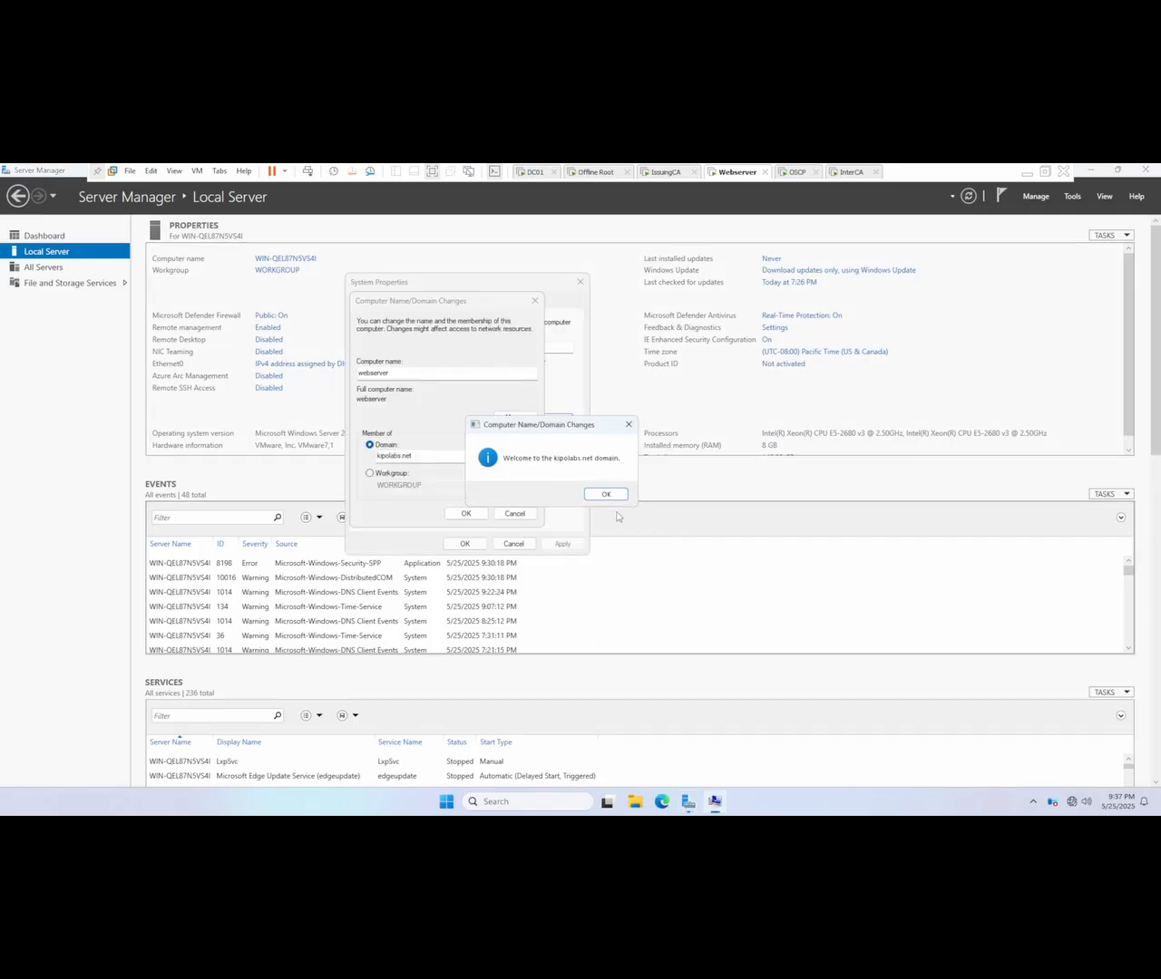
# Step: Acknowledge the domain join messages, close System Properties, and restart the server immediately
pyautogui.click(608, 496)
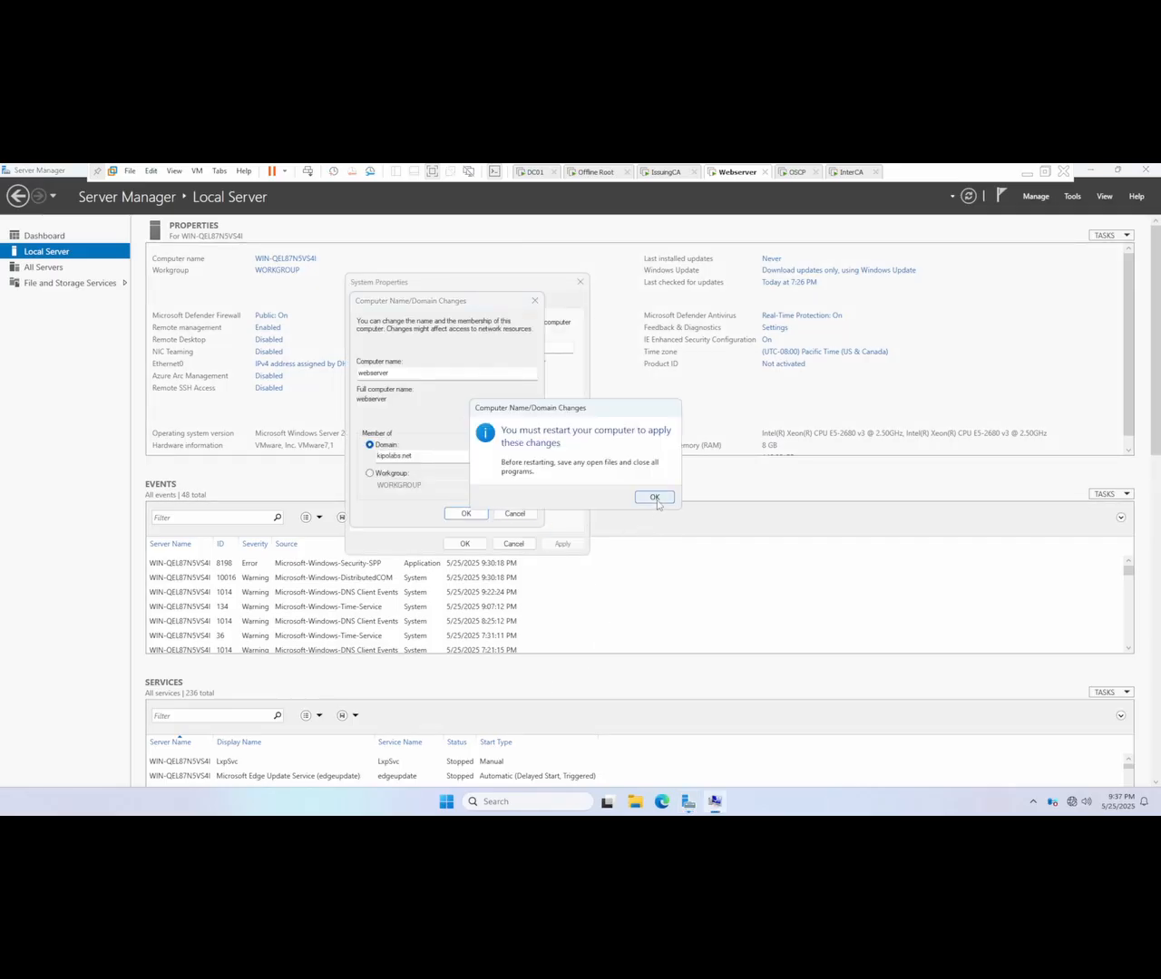
pyautogui.click(657, 497)
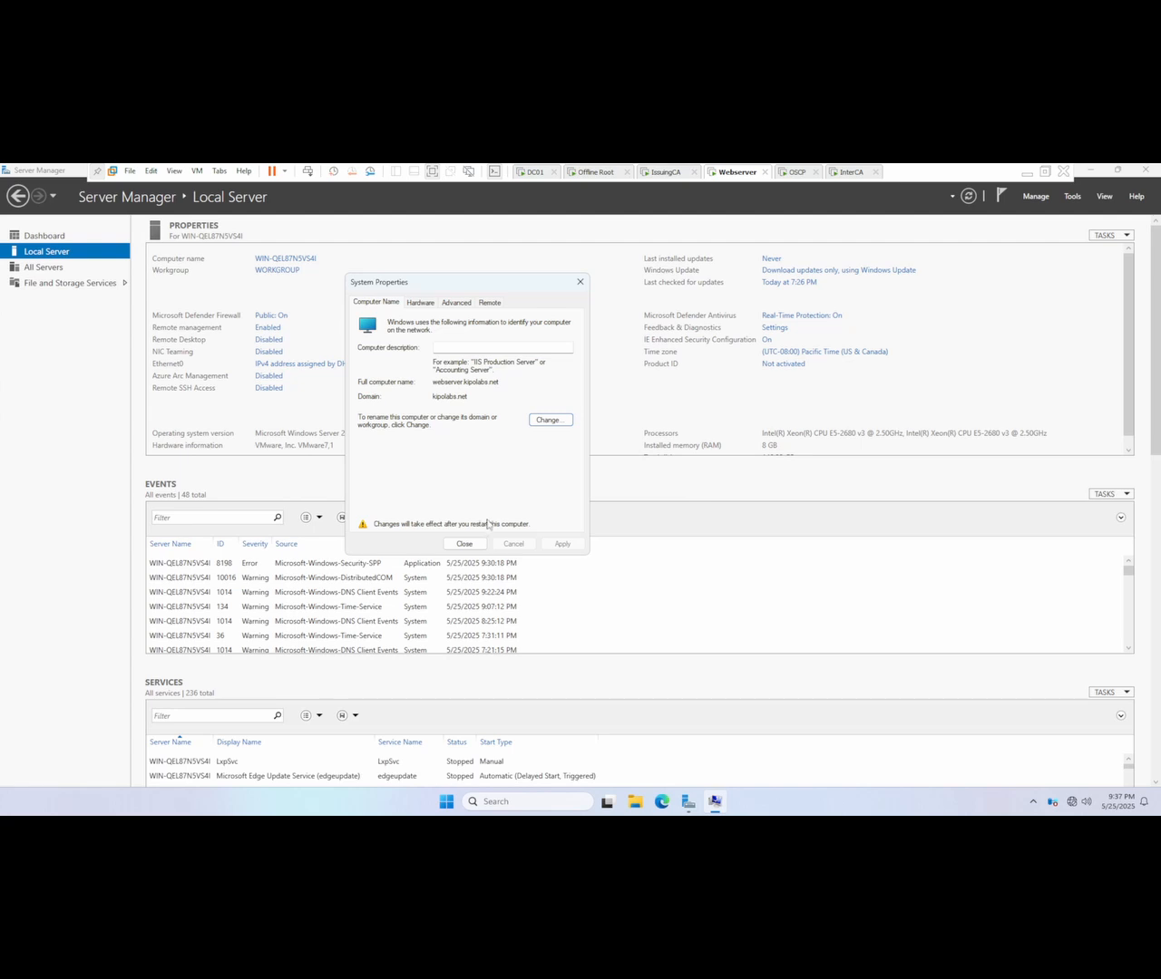
pyautogui.click(466, 547)
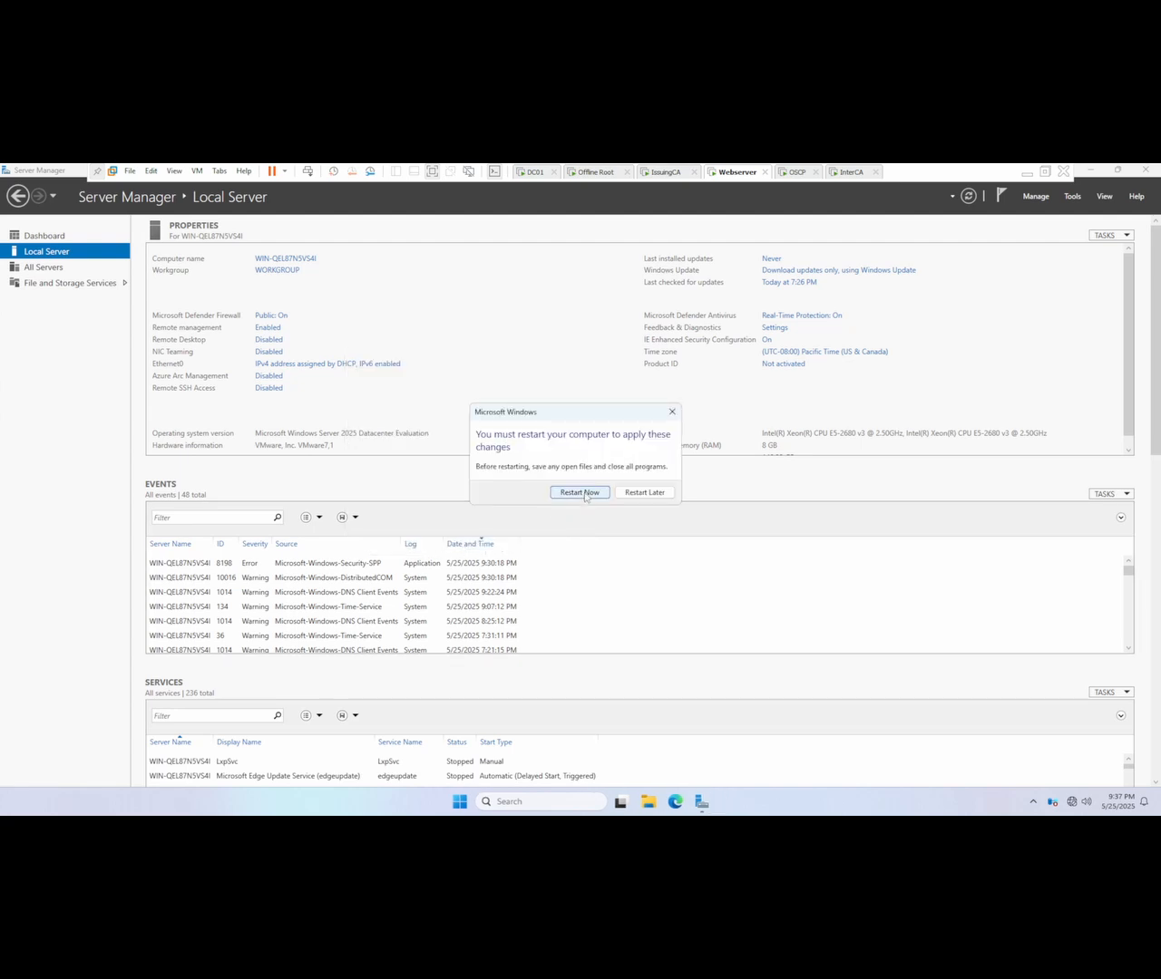
pyautogui.click(585, 499)
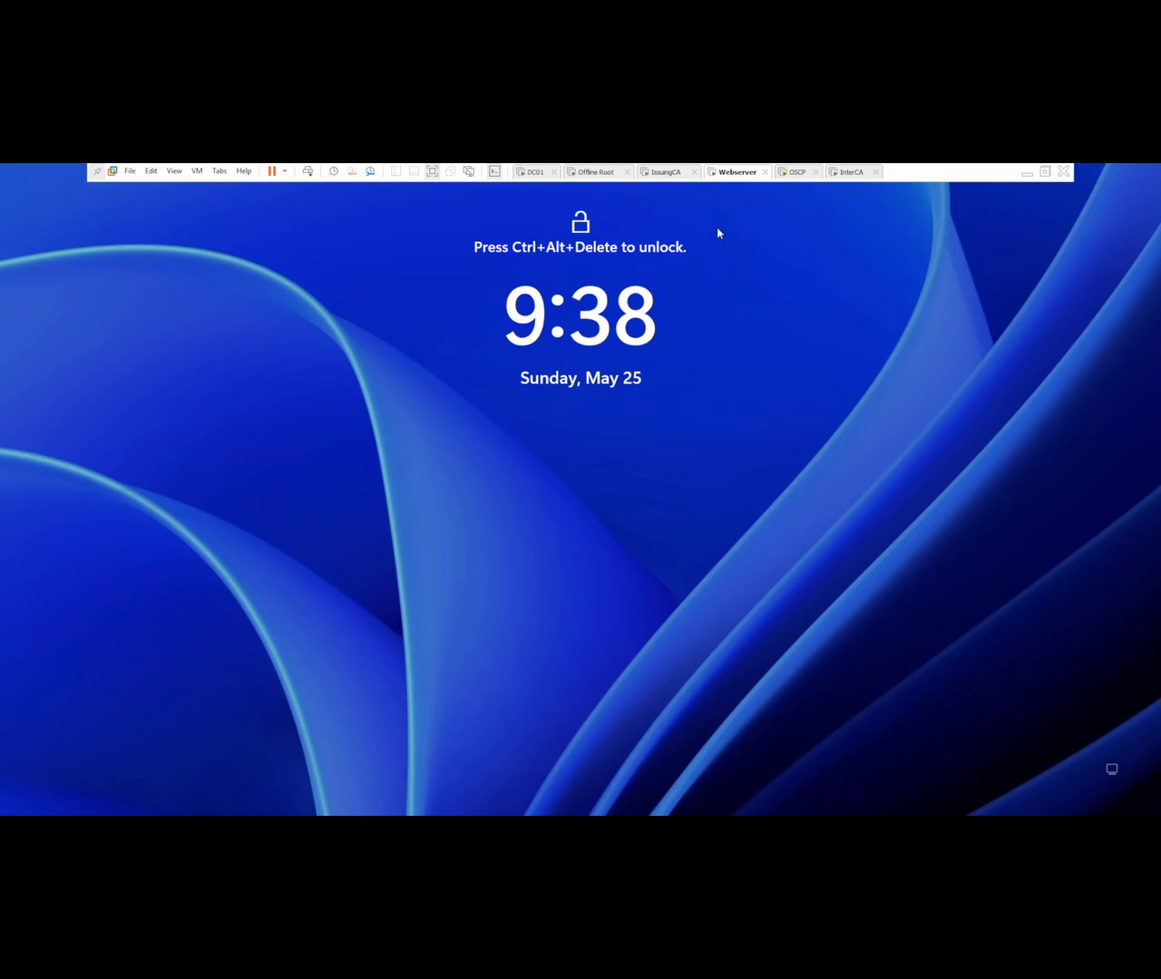
# Step: Unlock the Webserver VM's lock screen and choose to sign in as another user
pyautogui.rightClick(731, 181)
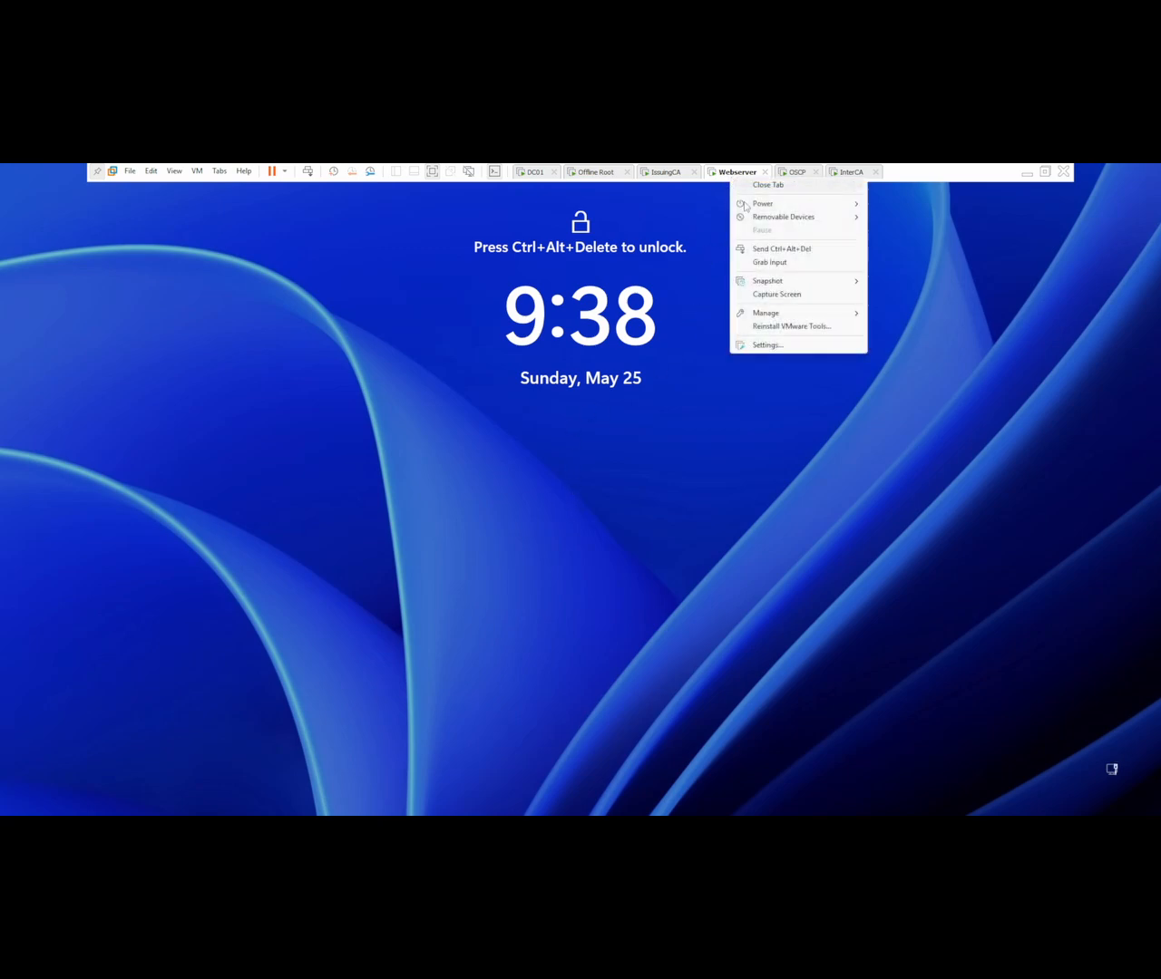
pyautogui.click(782, 248)
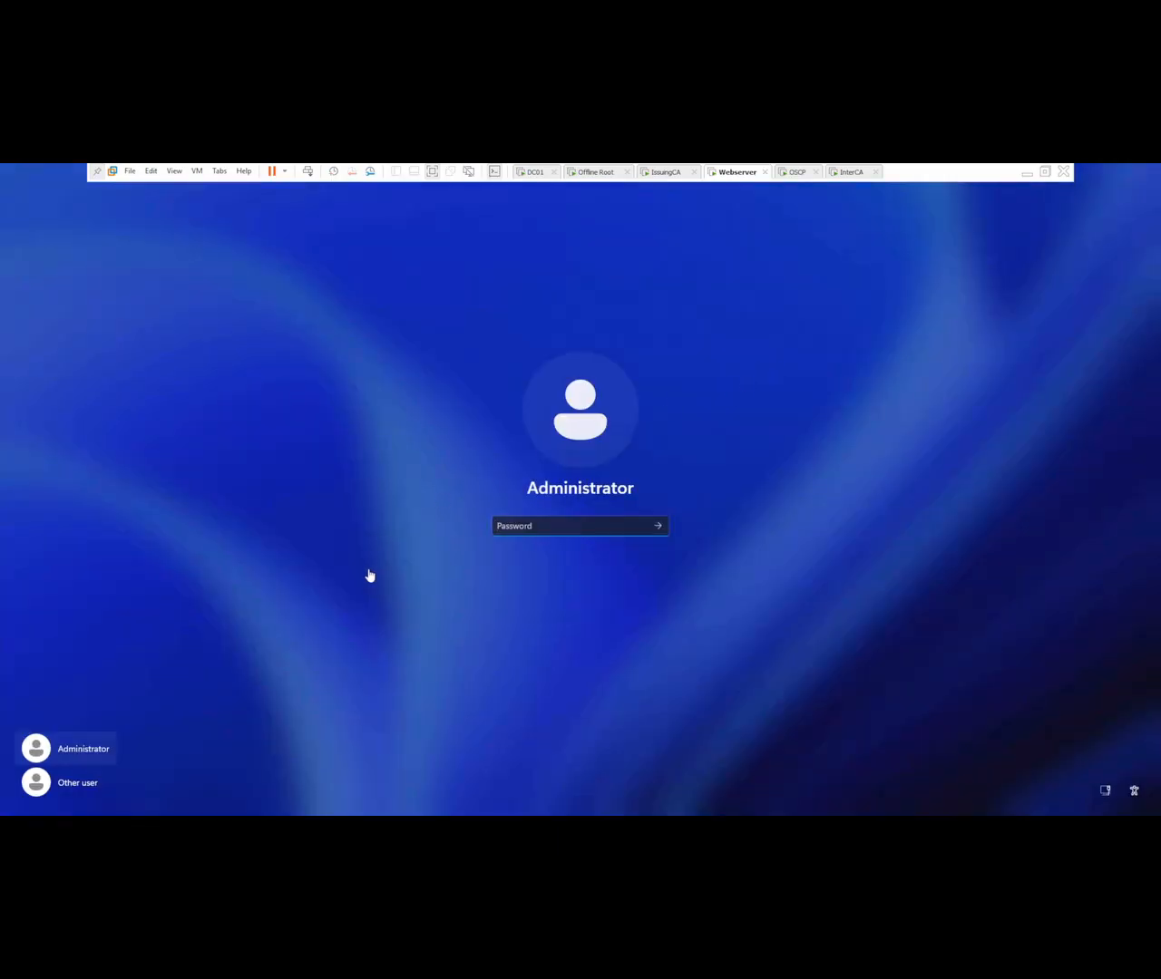
pyautogui.click(80, 788)
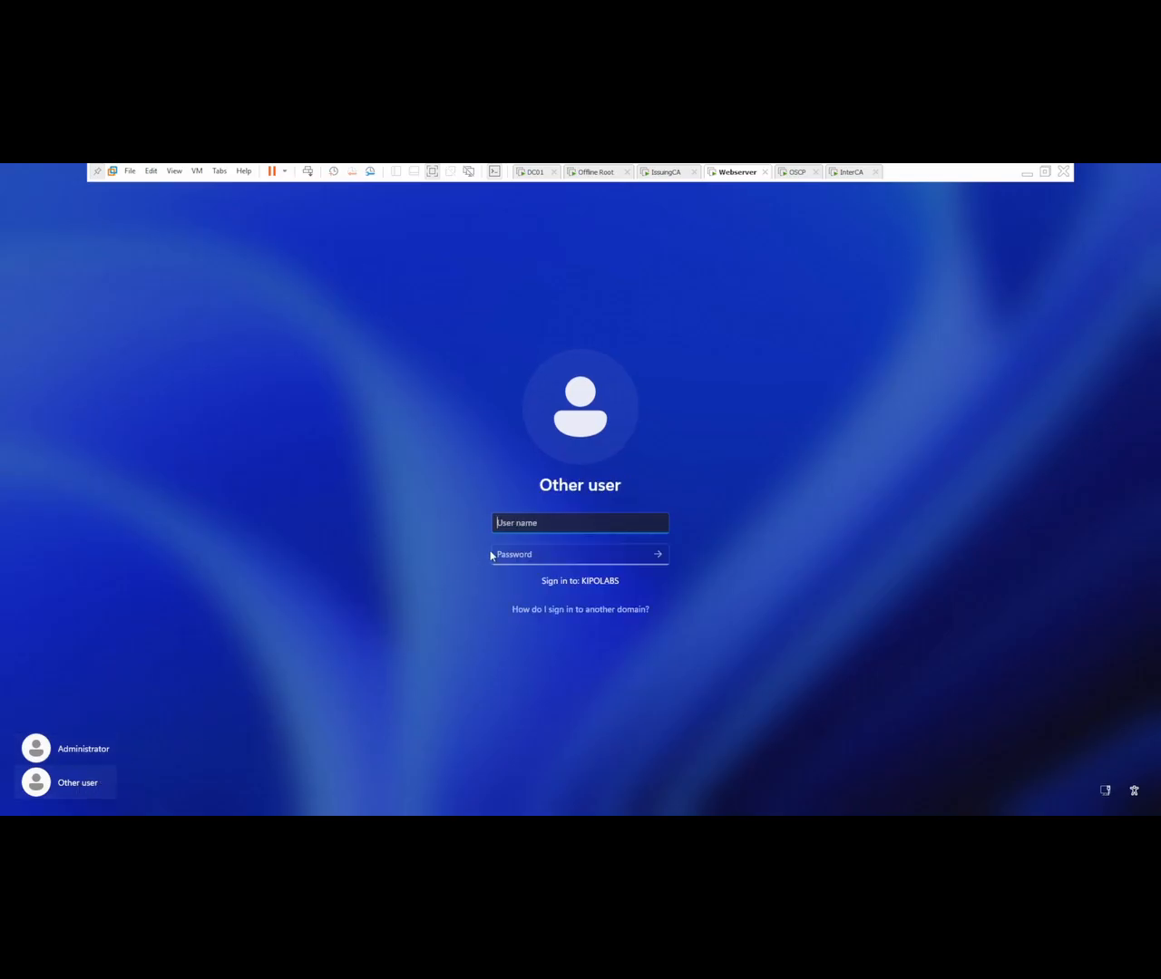
# Step: Sign in to the Webserver VM as kipolabs\administrator with the account password
pyautogui.click(536, 531)
pyautogui.write('kipoa')
pyautogui.press('BackSpace')
pyautogui.press('BackSpace')
pyautogui.press('BackSpace')
pyautogui.press('BackSpace')
pyautogui.write('kipolabs\\admin')
pyautogui.press('Tab')
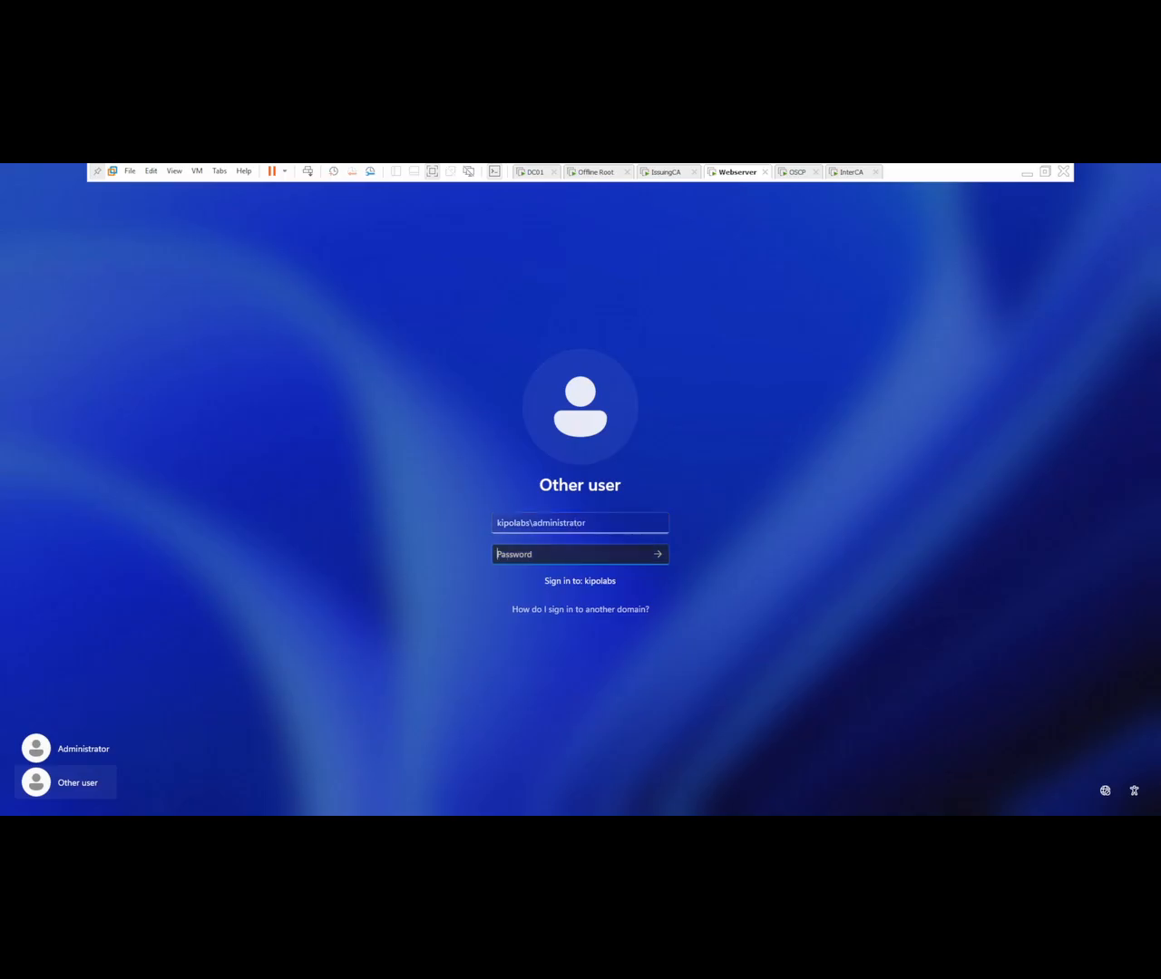
pyautogui.write('•••••••••')
pyautogui.press('Return')
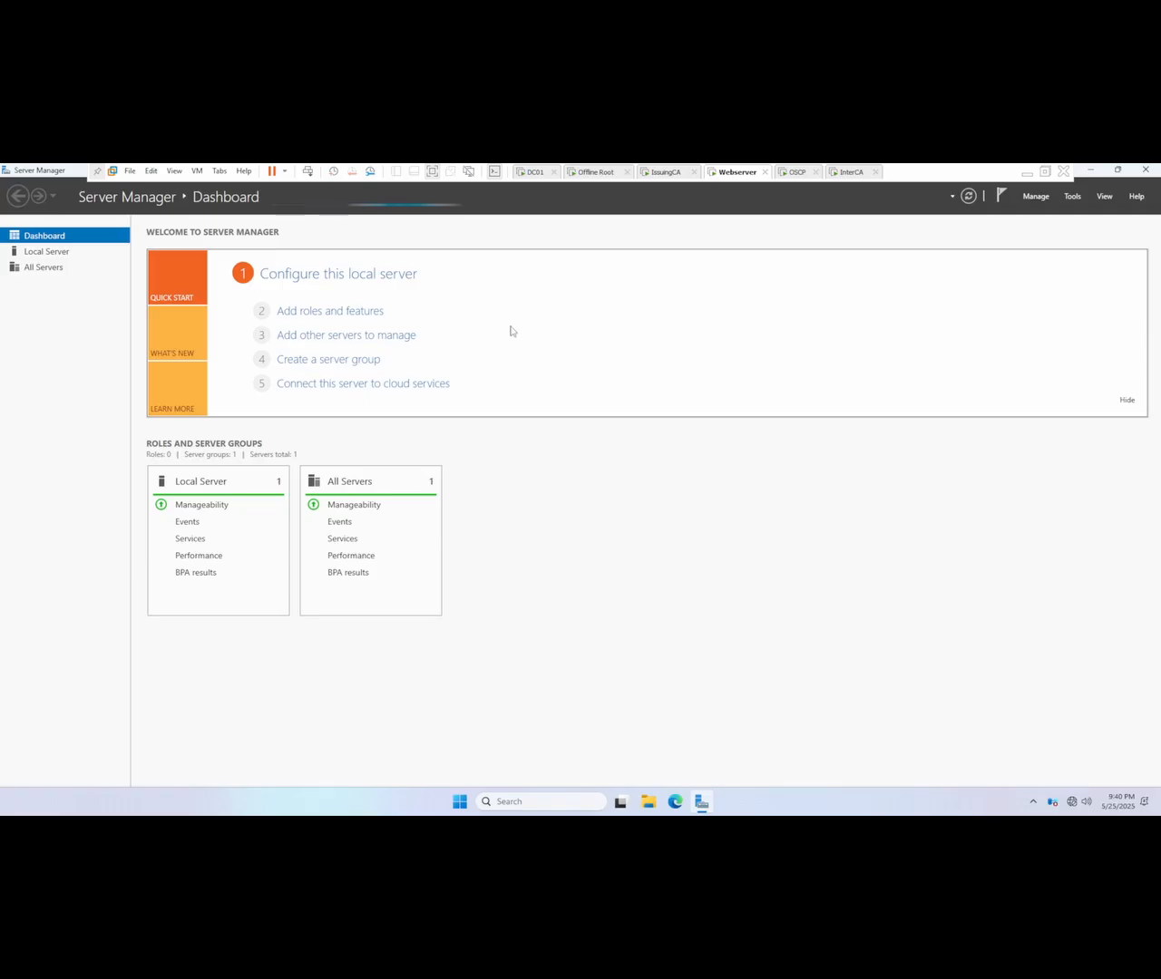
pyautogui.click(327, 311)
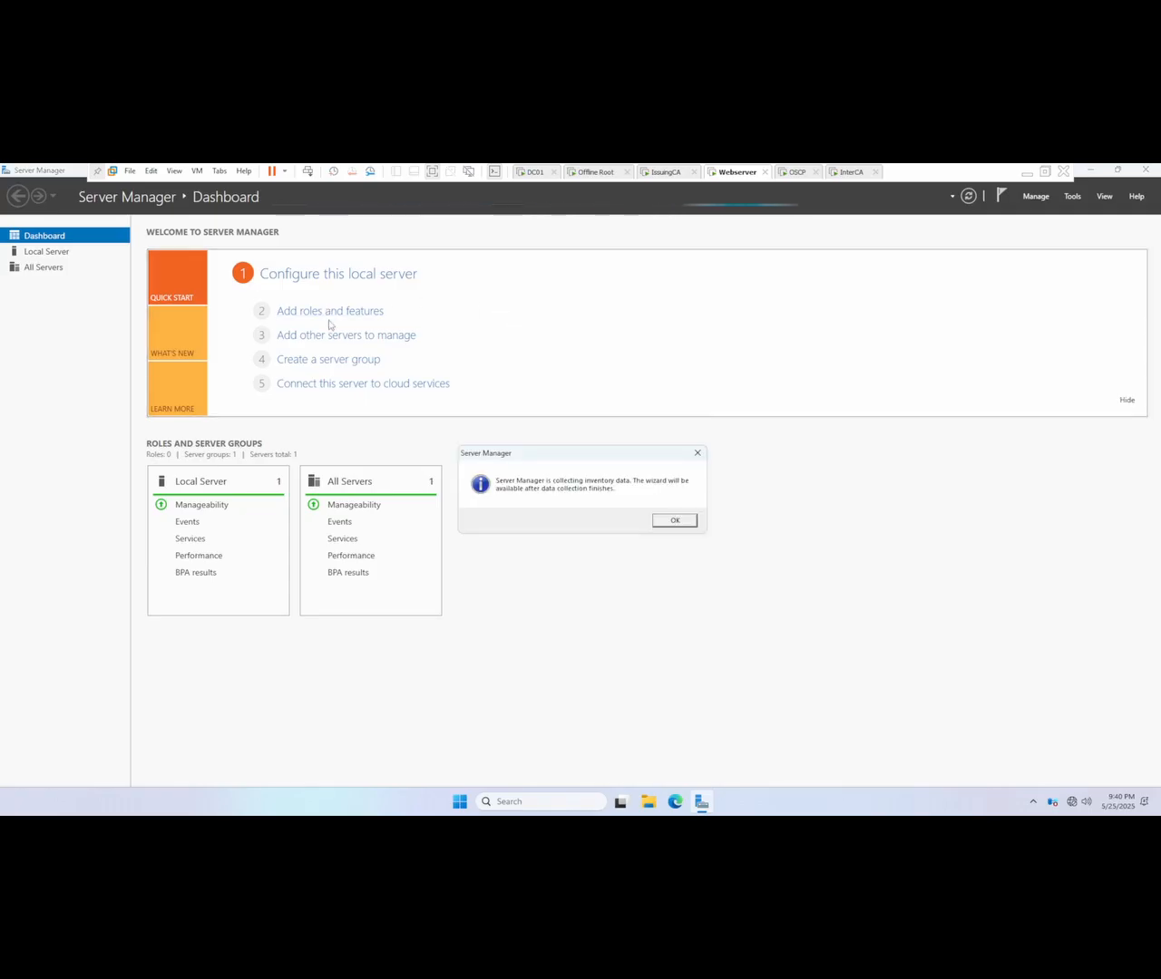
pyautogui.click(697, 454)
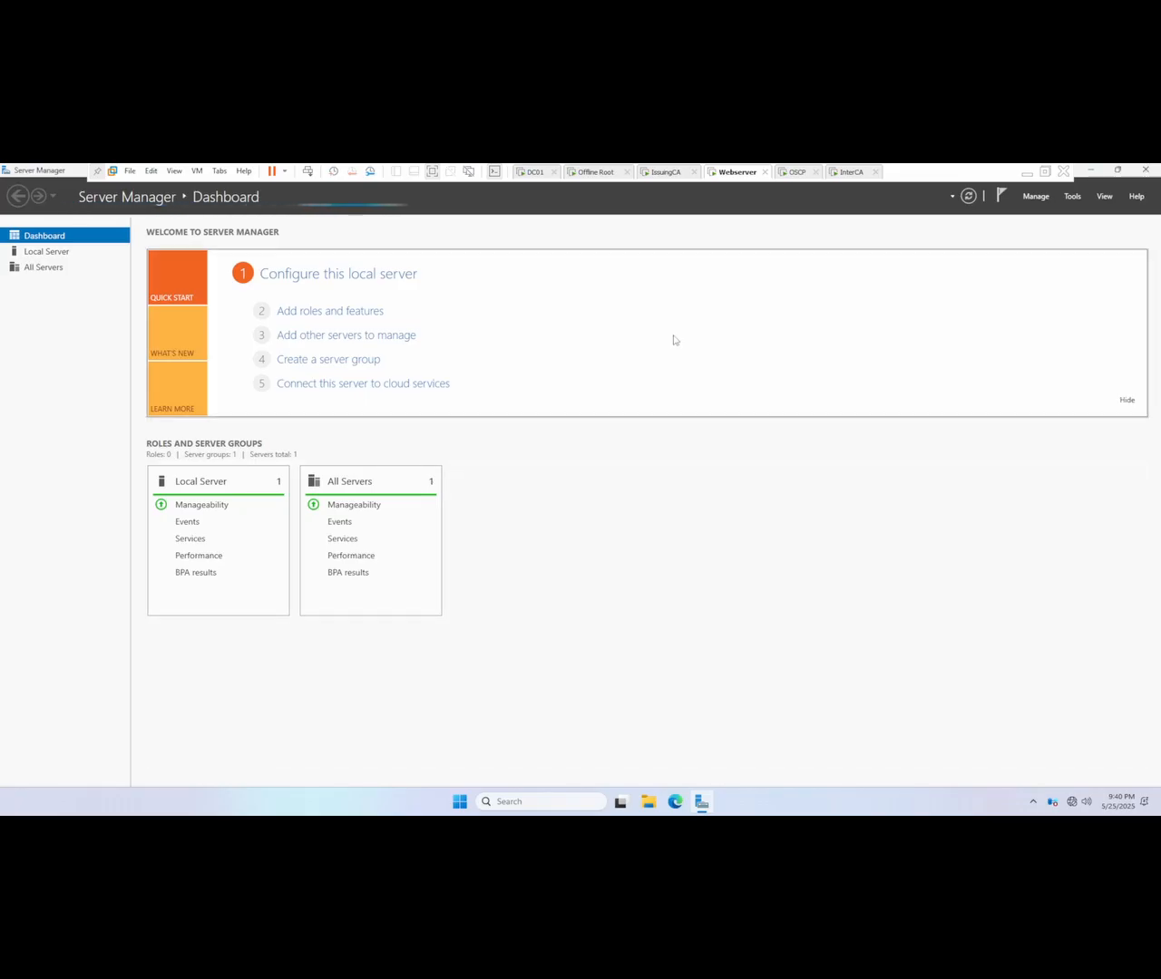
pyautogui.click(327, 313)
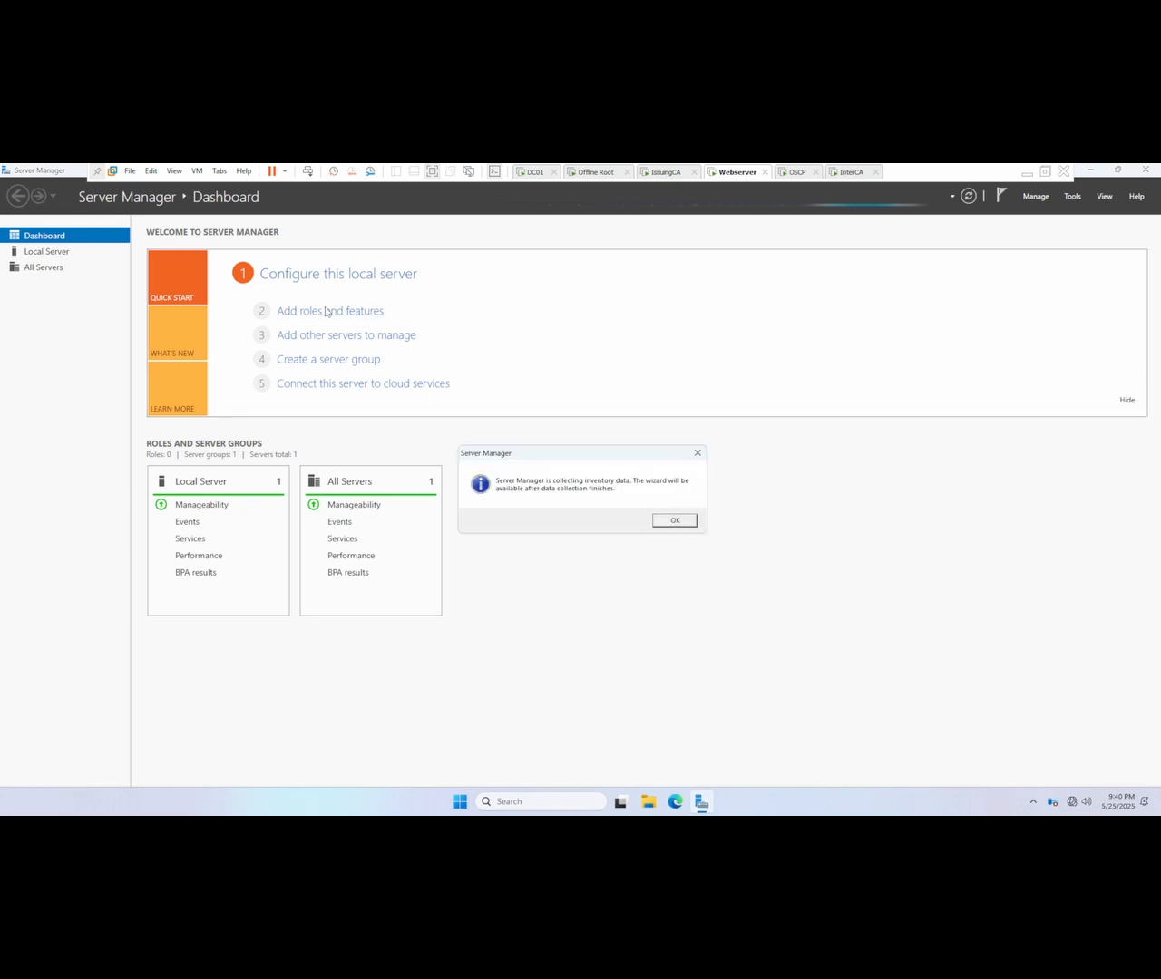
pyautogui.click(675, 520)
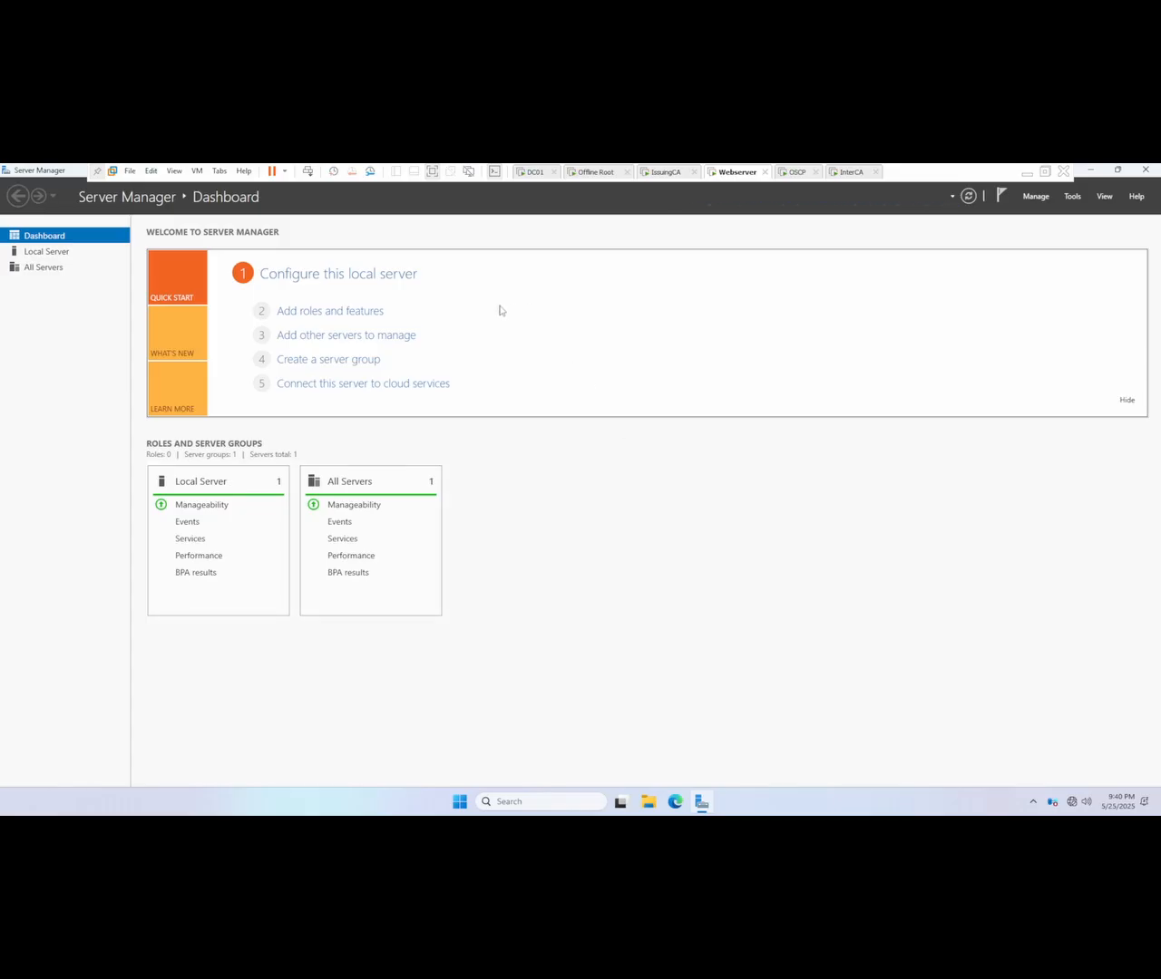
# Step: Start adding roles on webserver.kipolabs.net and select the Web Server (IIS) role with its management tools
pyautogui.click(320, 312)
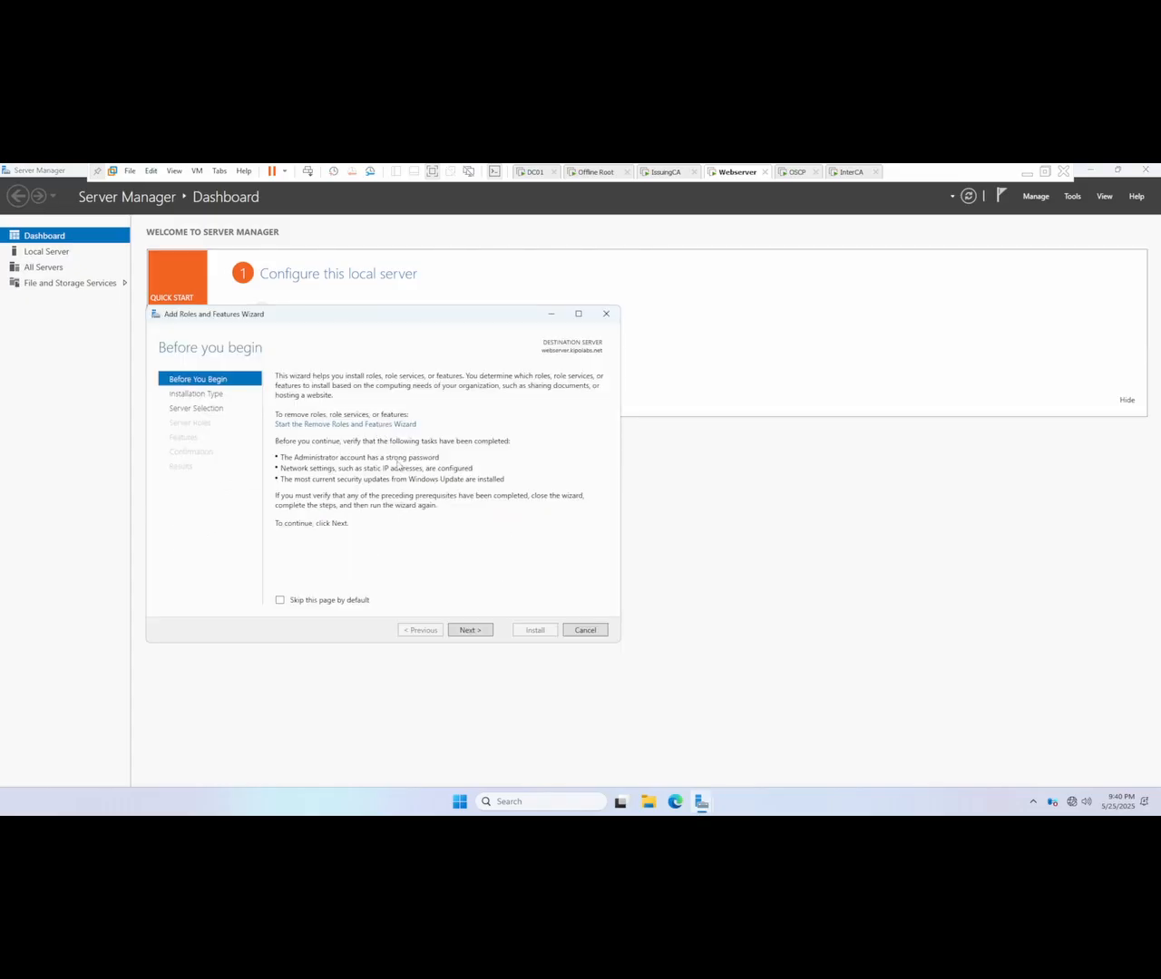
pyautogui.click(470, 630)
pyautogui.click(470, 630)
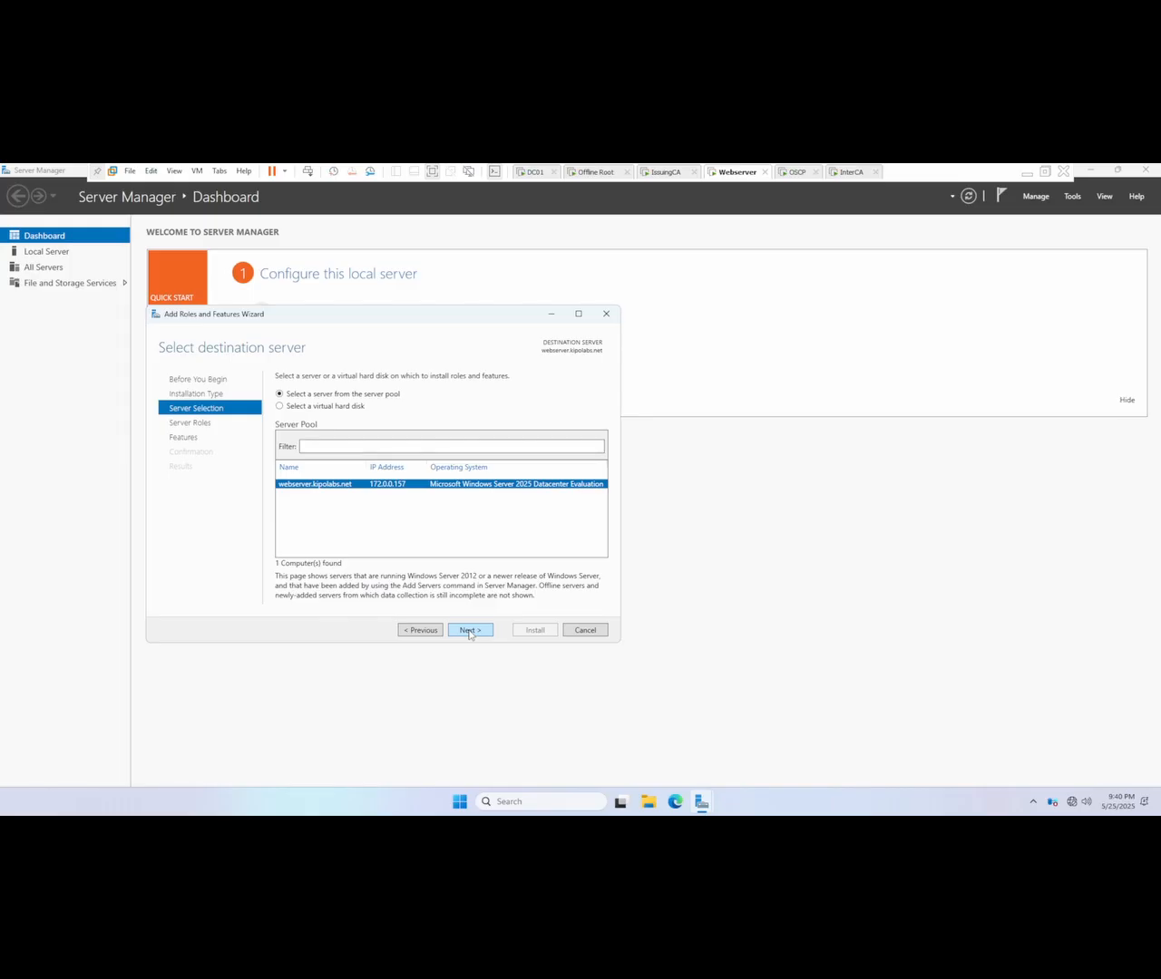
pyautogui.click(470, 630)
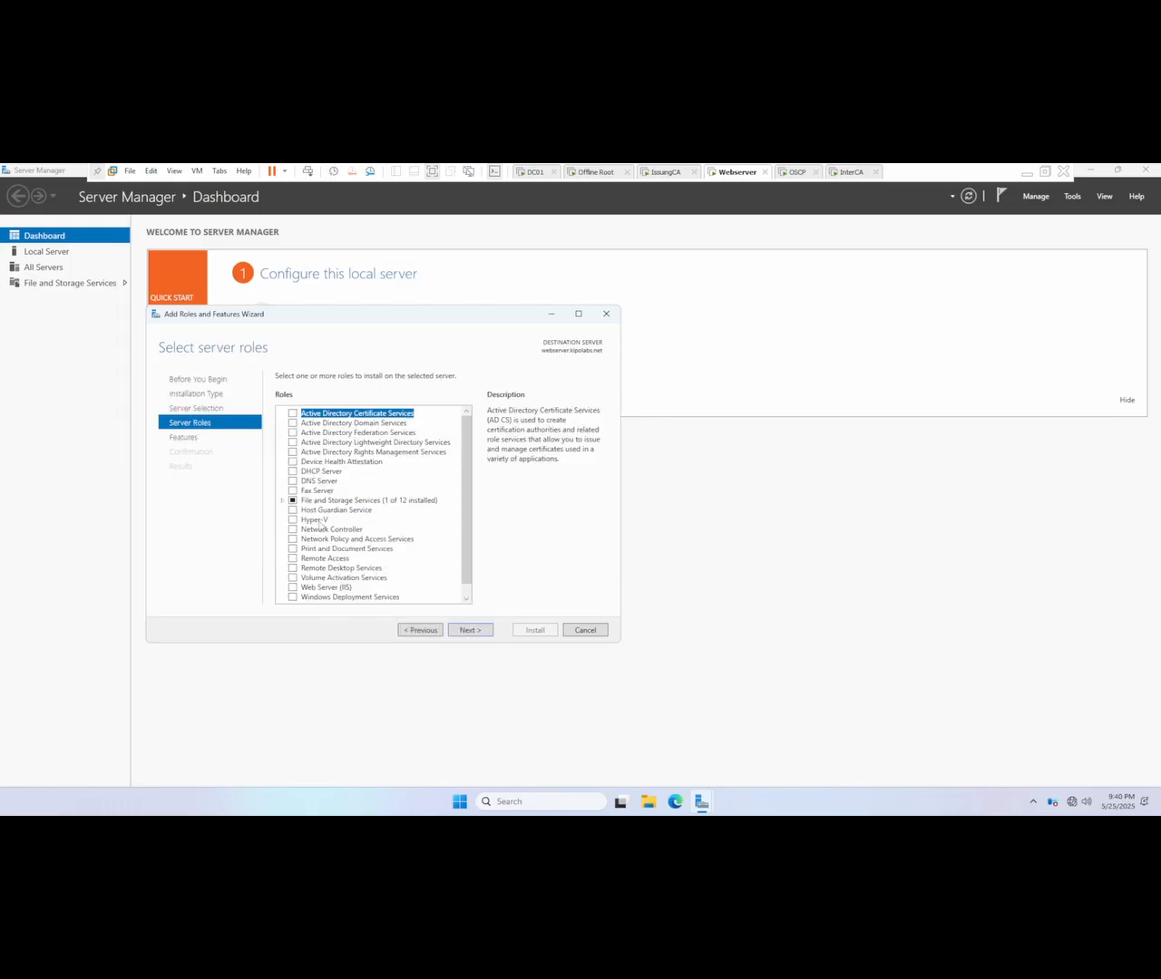
pyautogui.click(293, 587)
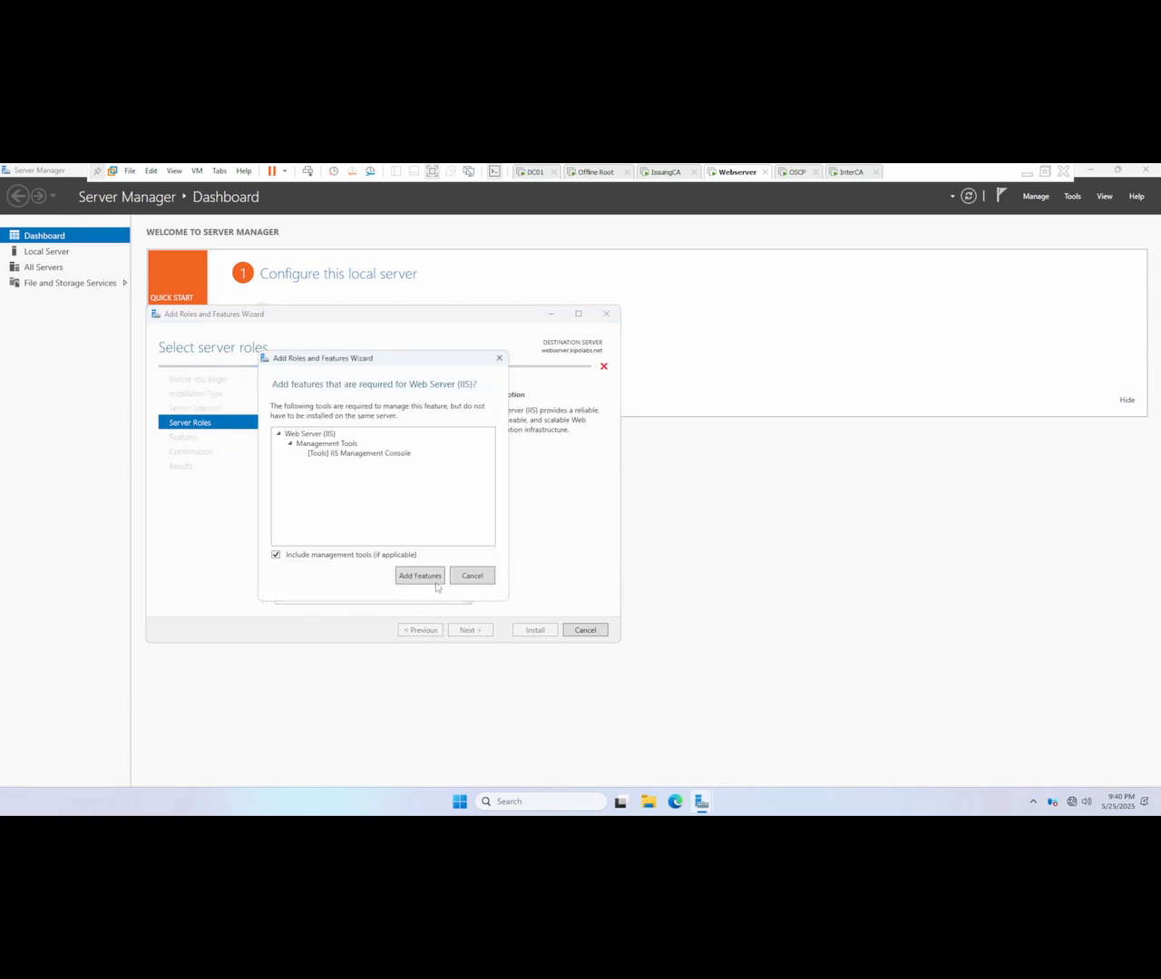
pyautogui.click(431, 577)
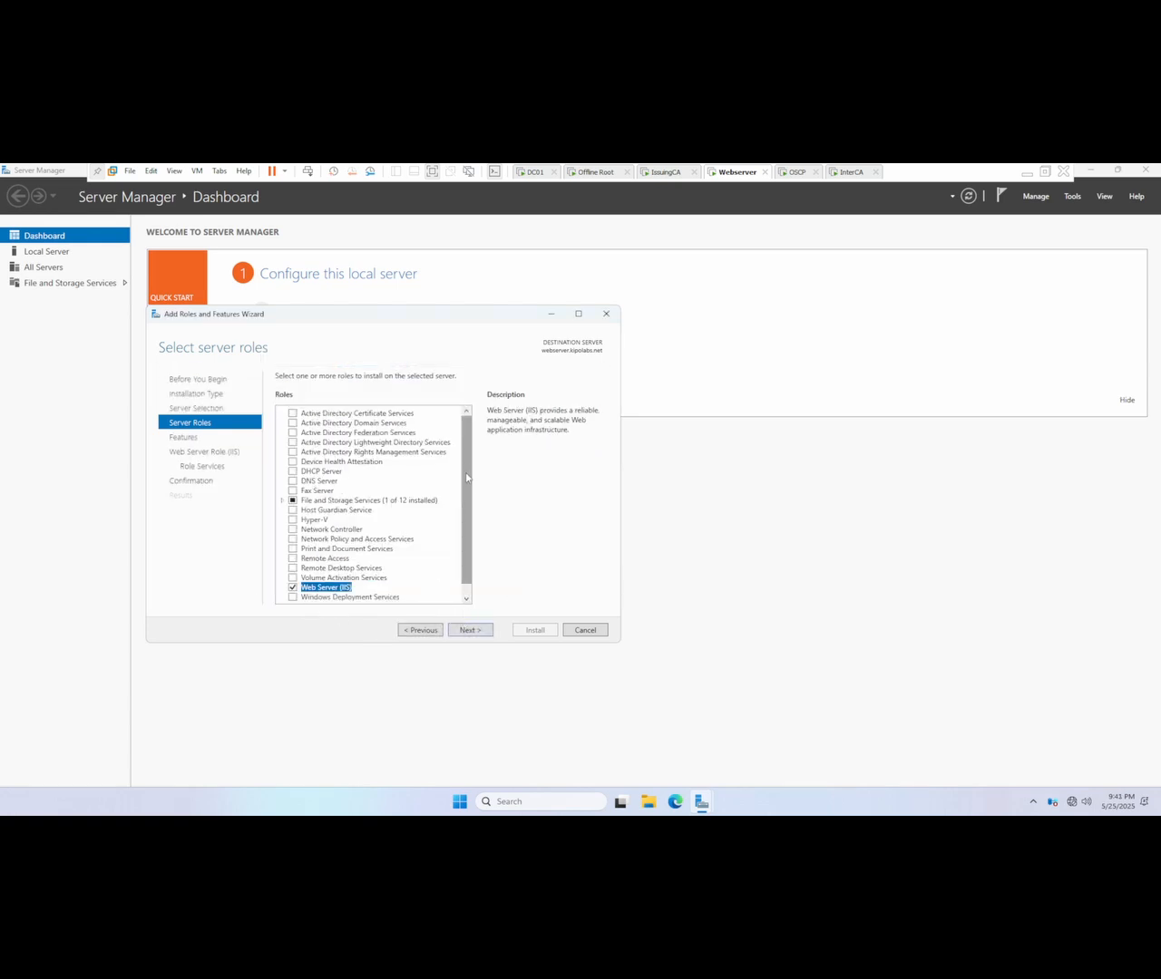
# Step: Keep the default features and IIS role services, and start the Web Server role installation
pyautogui.scroll(-1, 458, 509)
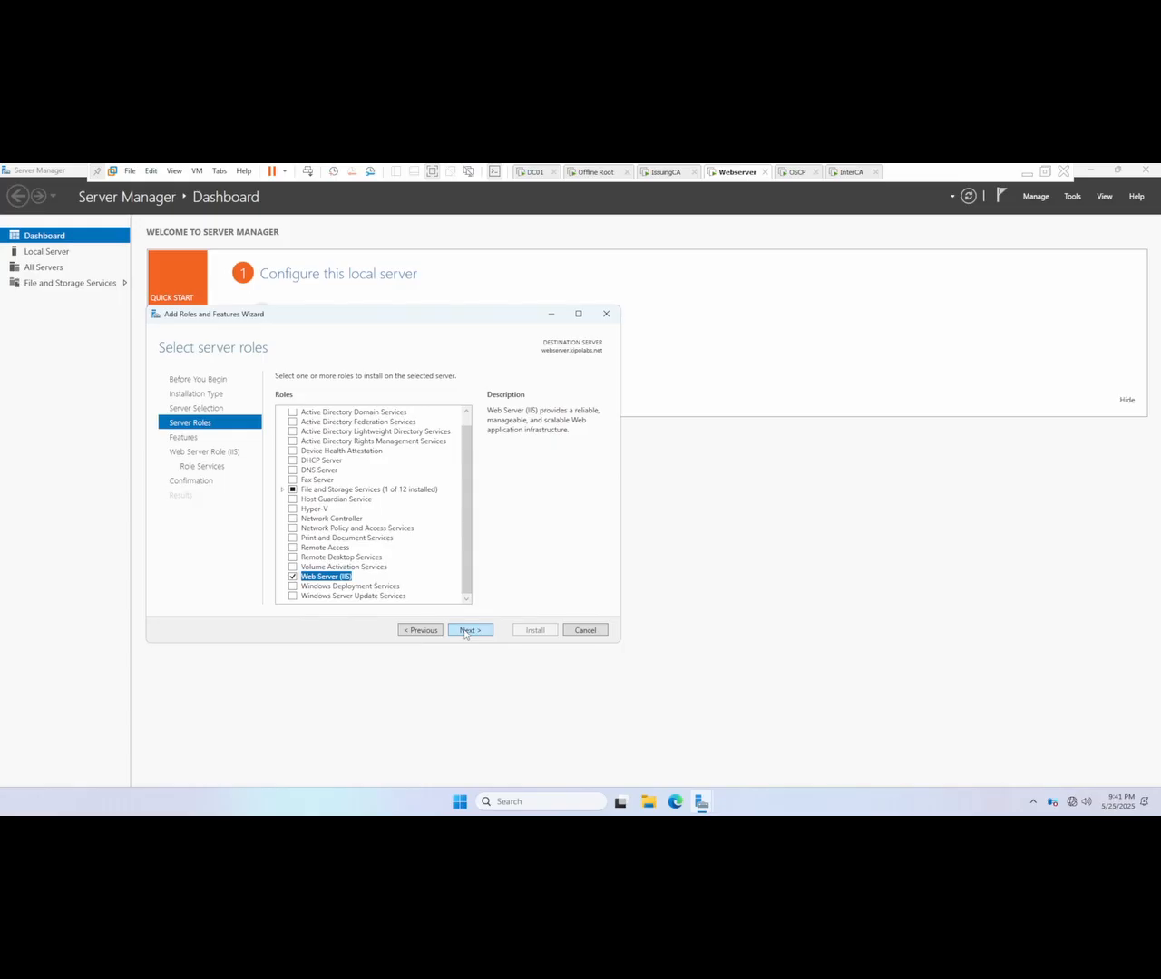
pyautogui.click(465, 630)
pyautogui.click(466, 630)
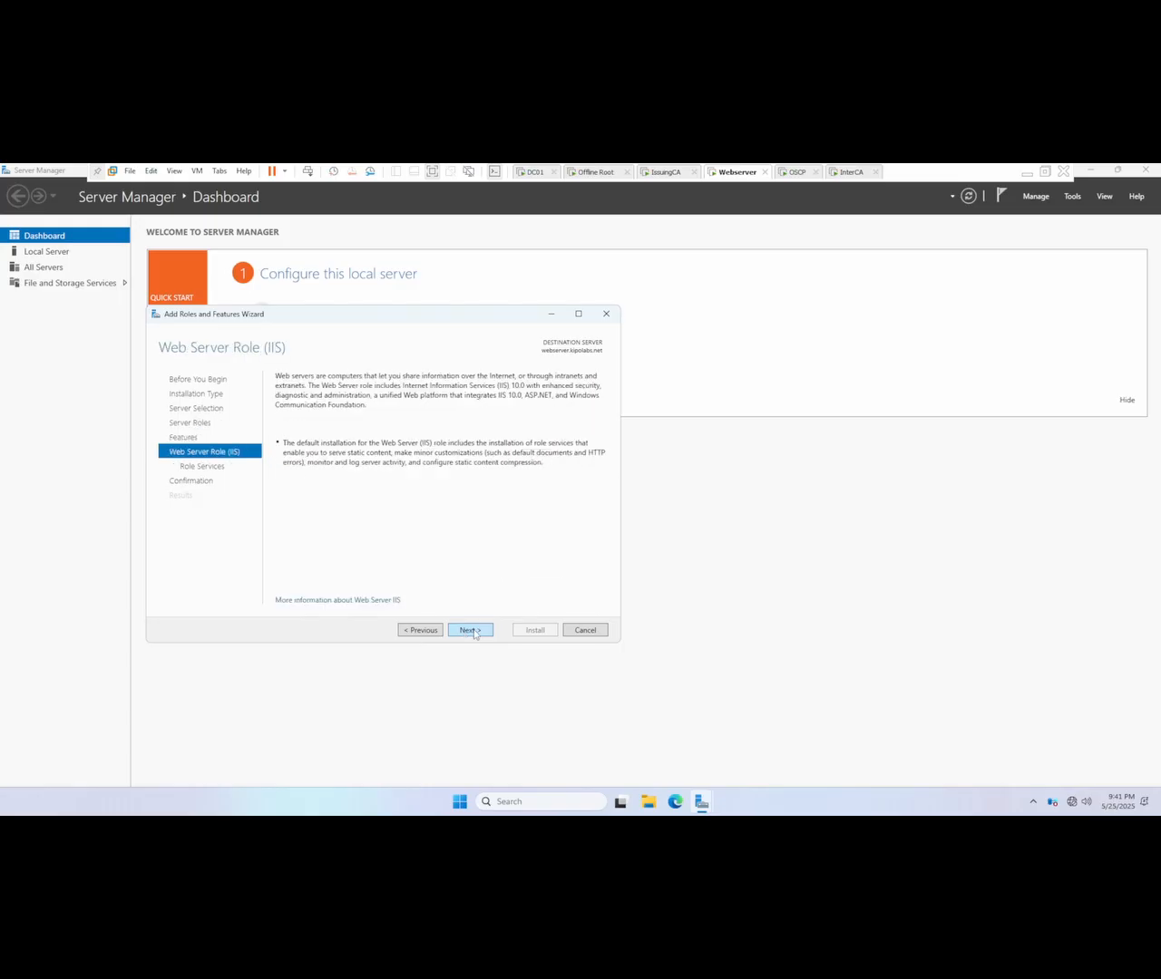
pyautogui.click(472, 630)
pyautogui.click(476, 631)
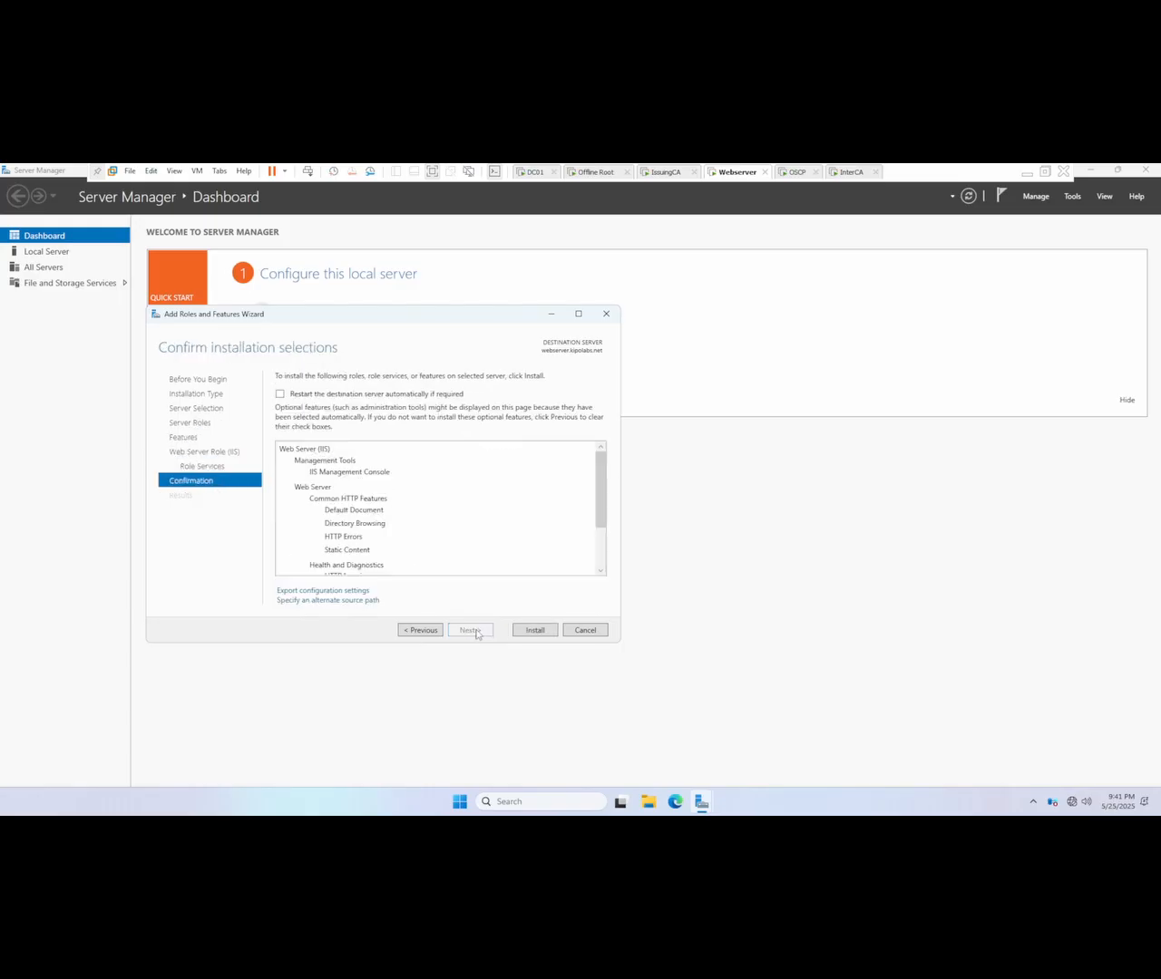
pyautogui.click(541, 635)
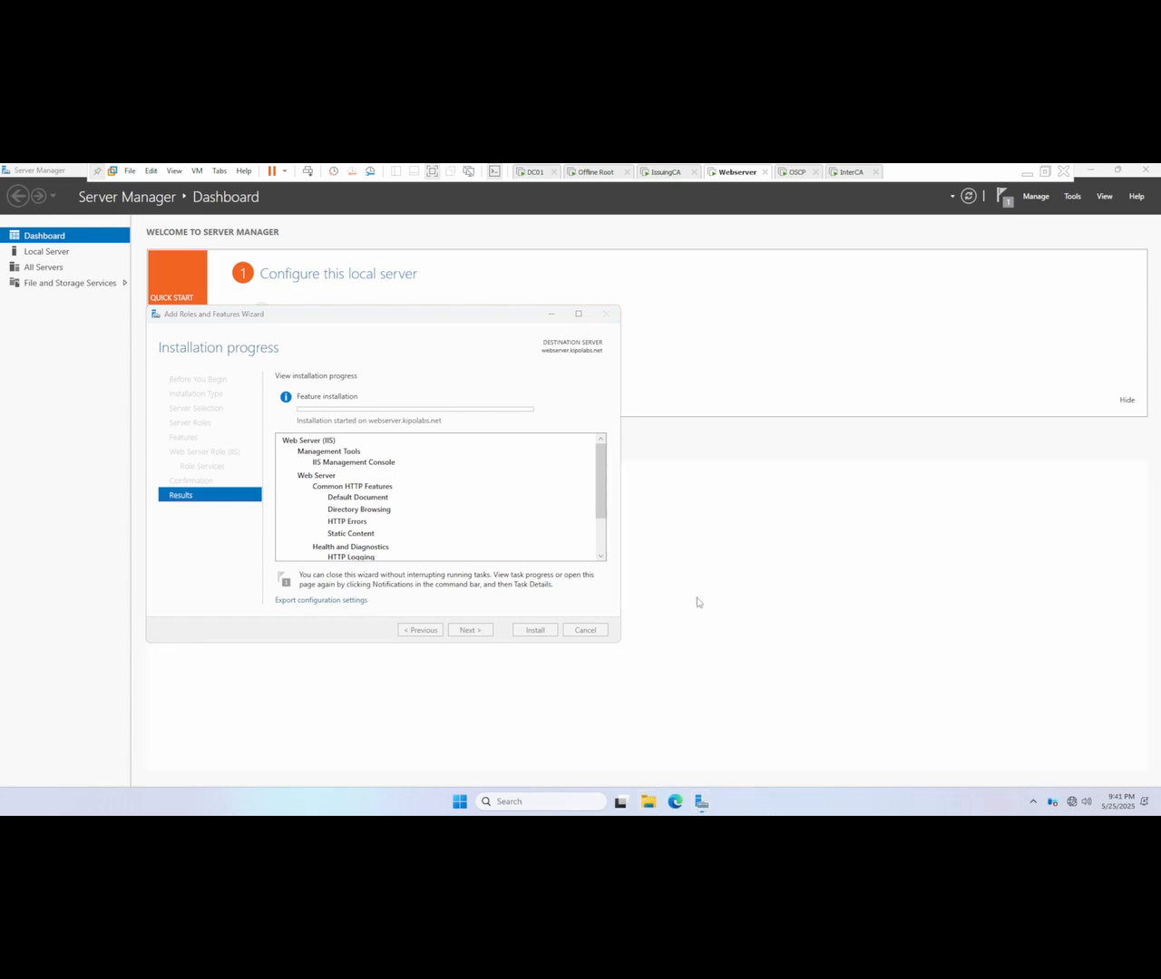
# Step: In File Explorer, create a folder named CertEnroll at the root of Local Disk (C:)
pyautogui.press('super+e')
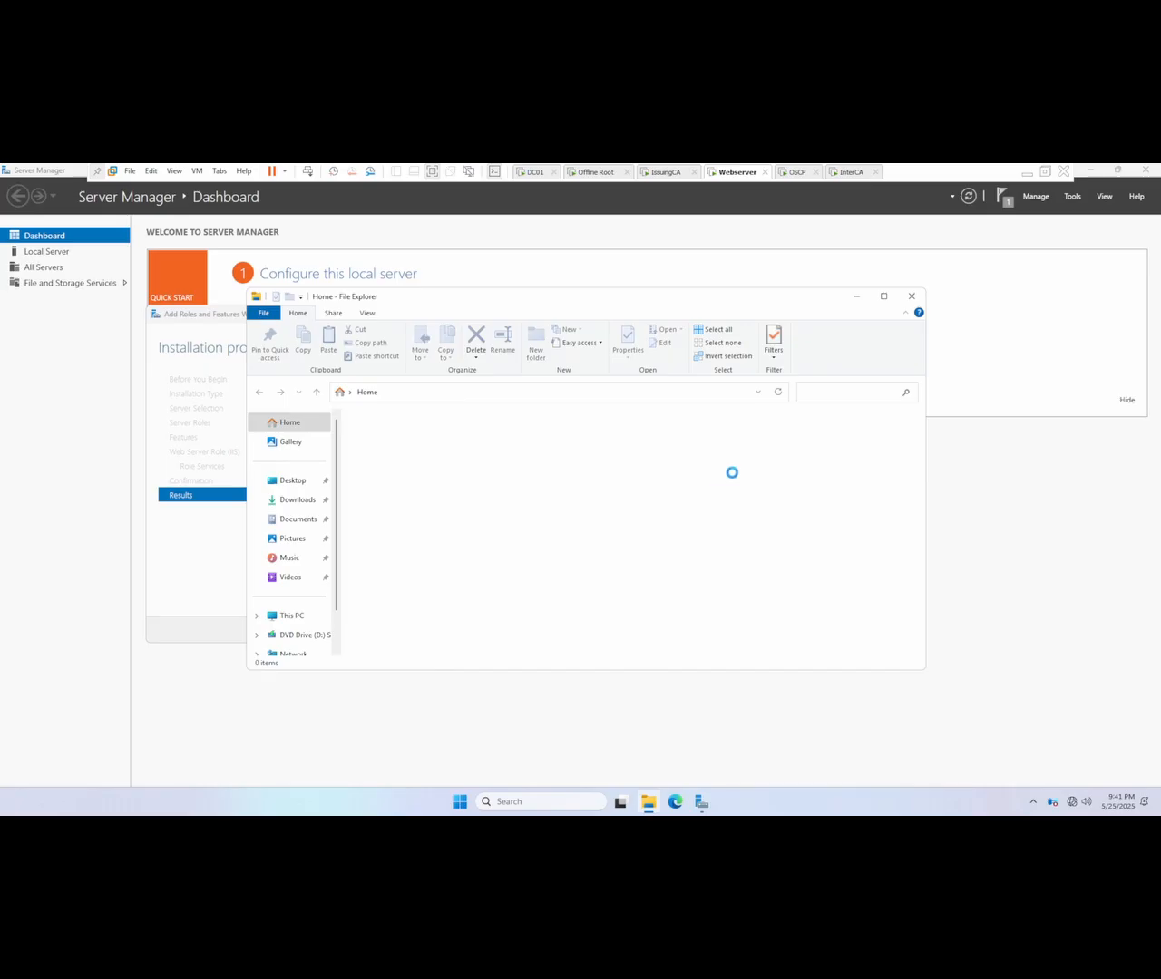
pyautogui.click(292, 618)
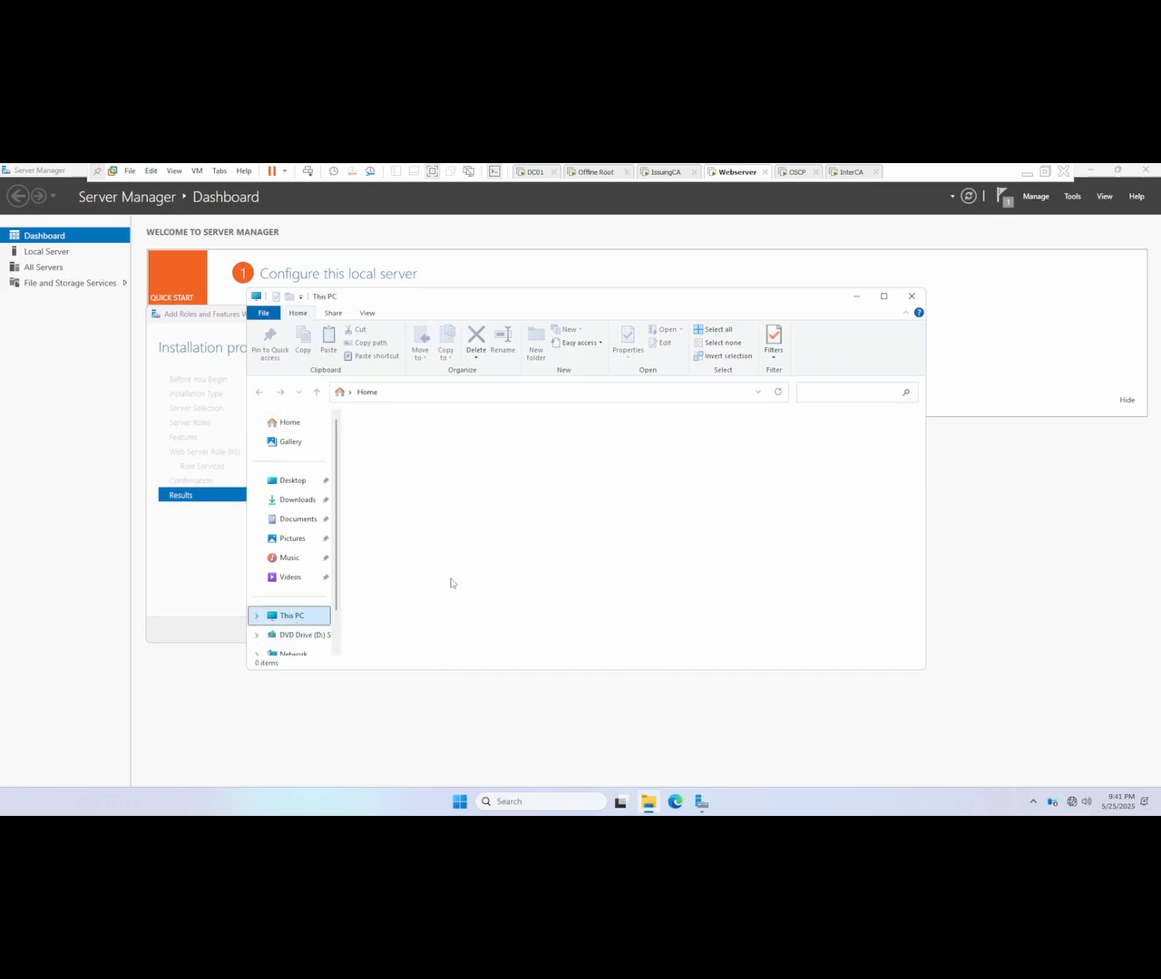
pyautogui.doubleClick(428, 470)
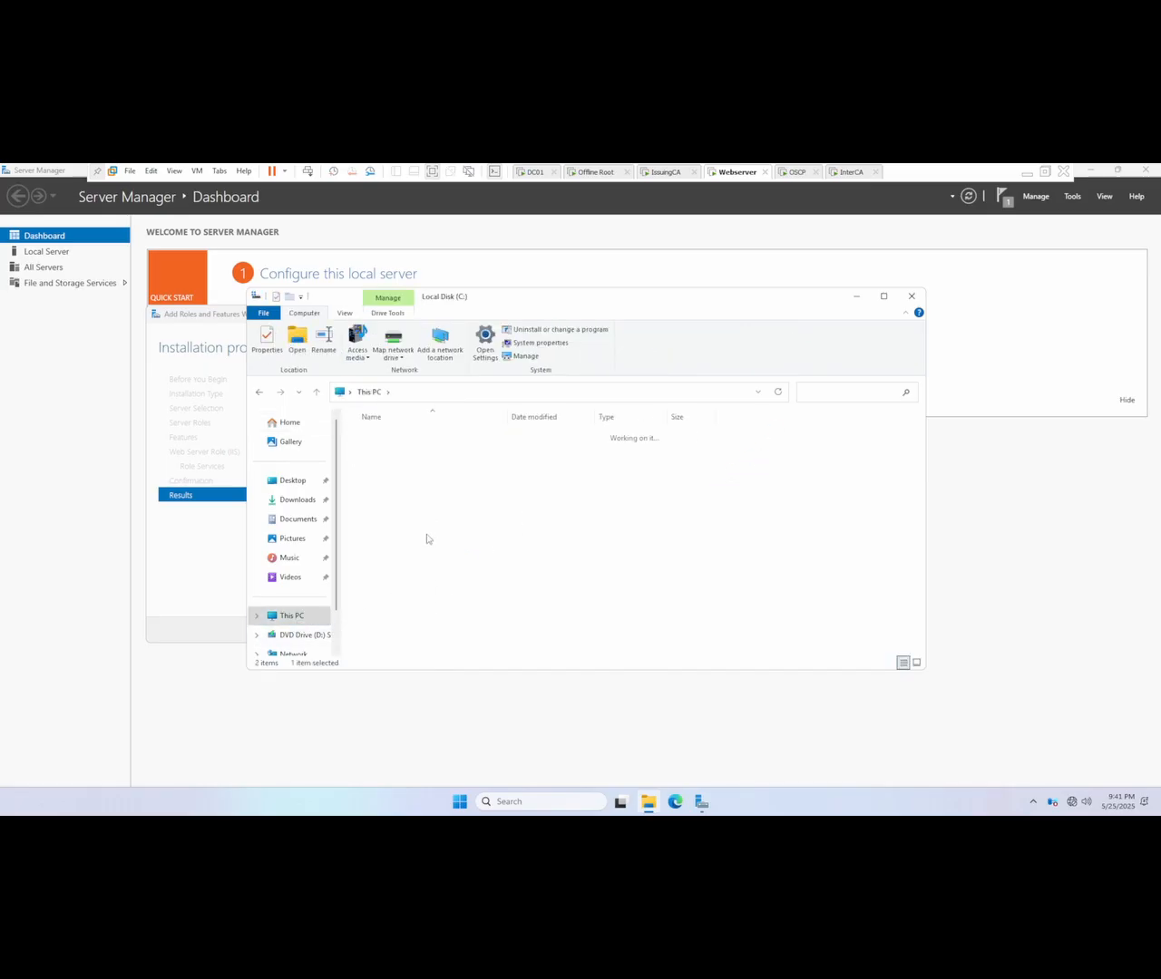
pyautogui.rightClick(395, 581)
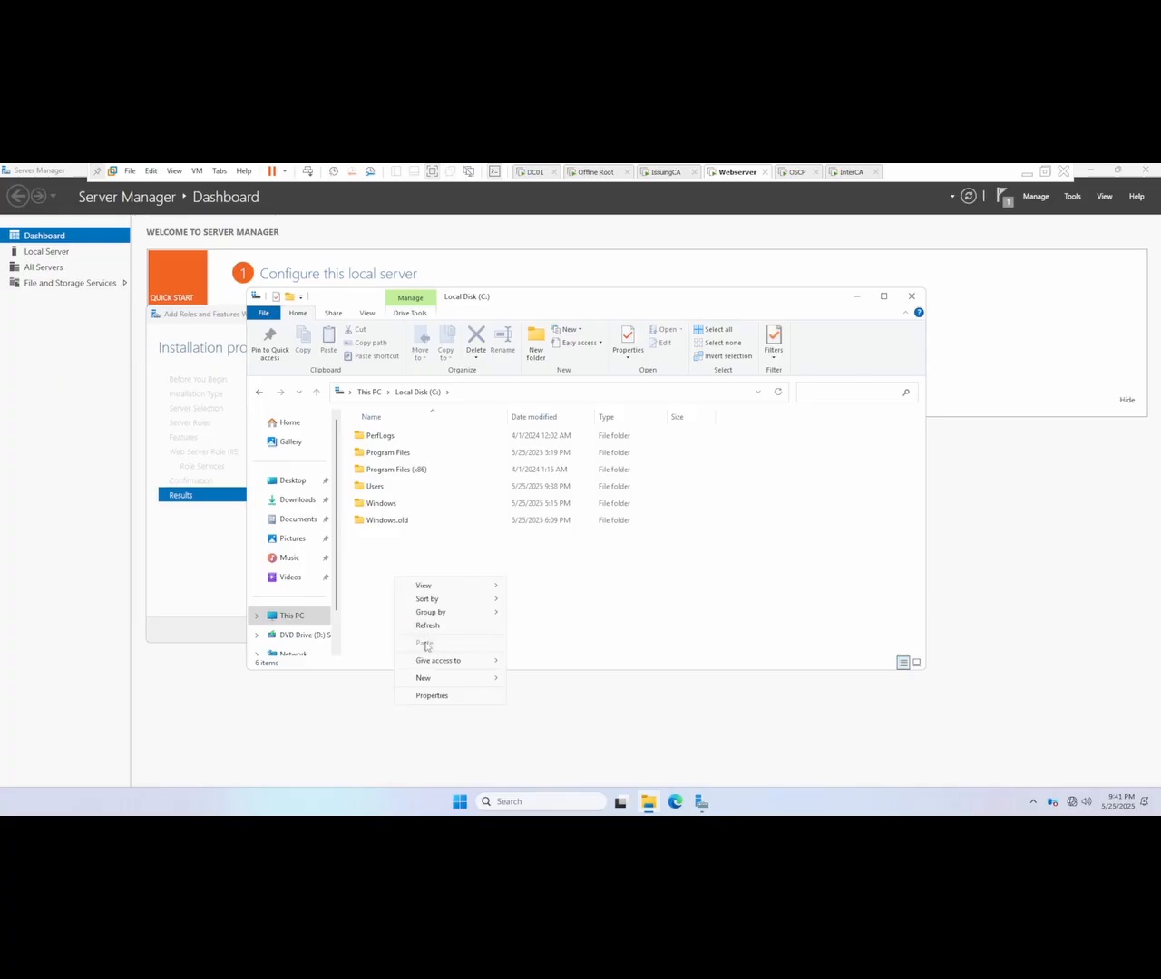
pyautogui.moveTo(445, 678)
pyautogui.click(534, 679)
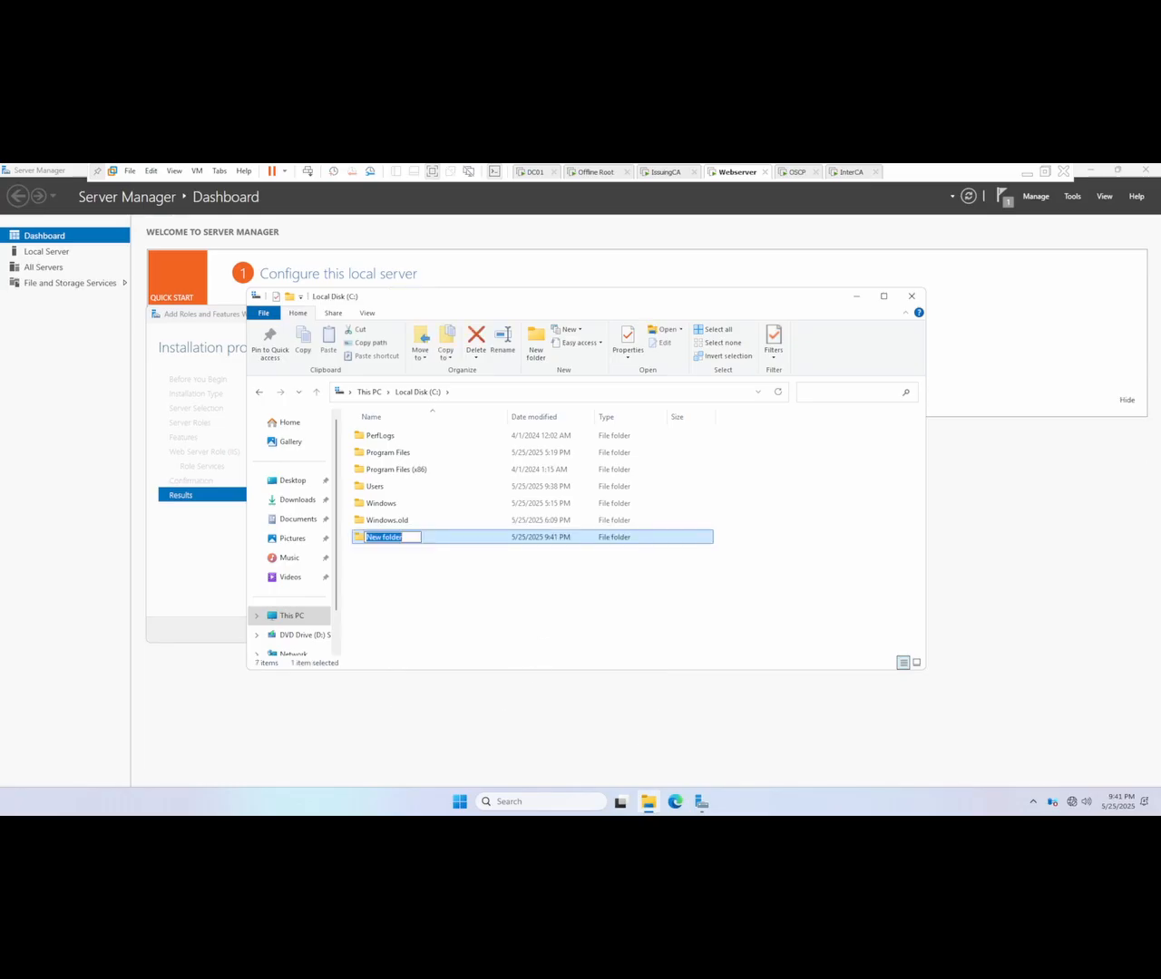
pyautogui.write('CertEnroll')
pyautogui.press('Return')
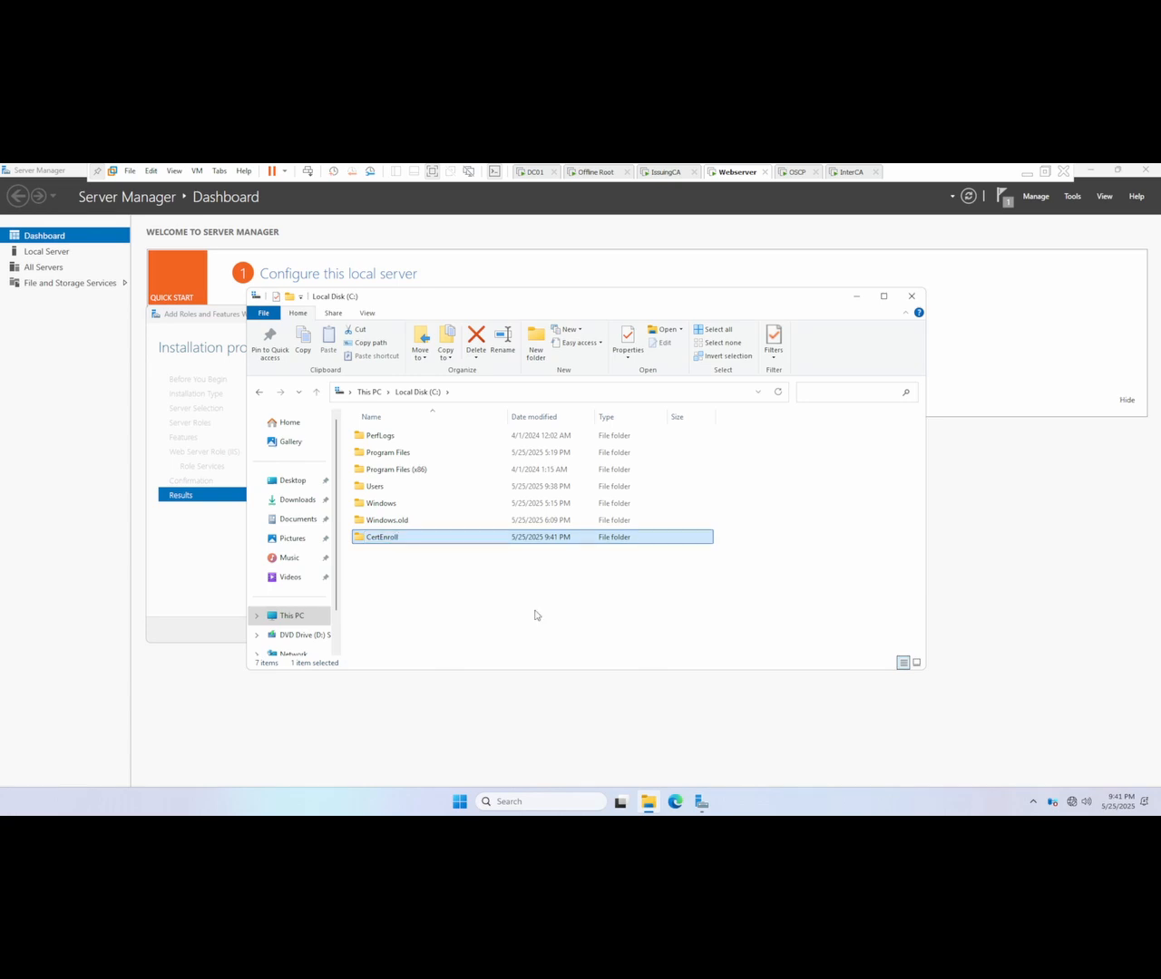
# Step: Open the CertEnroll folder's advanced sharing settings and enable sharing for the folder
pyautogui.moveTo(595, 304); pyautogui.dragTo(738, 296)
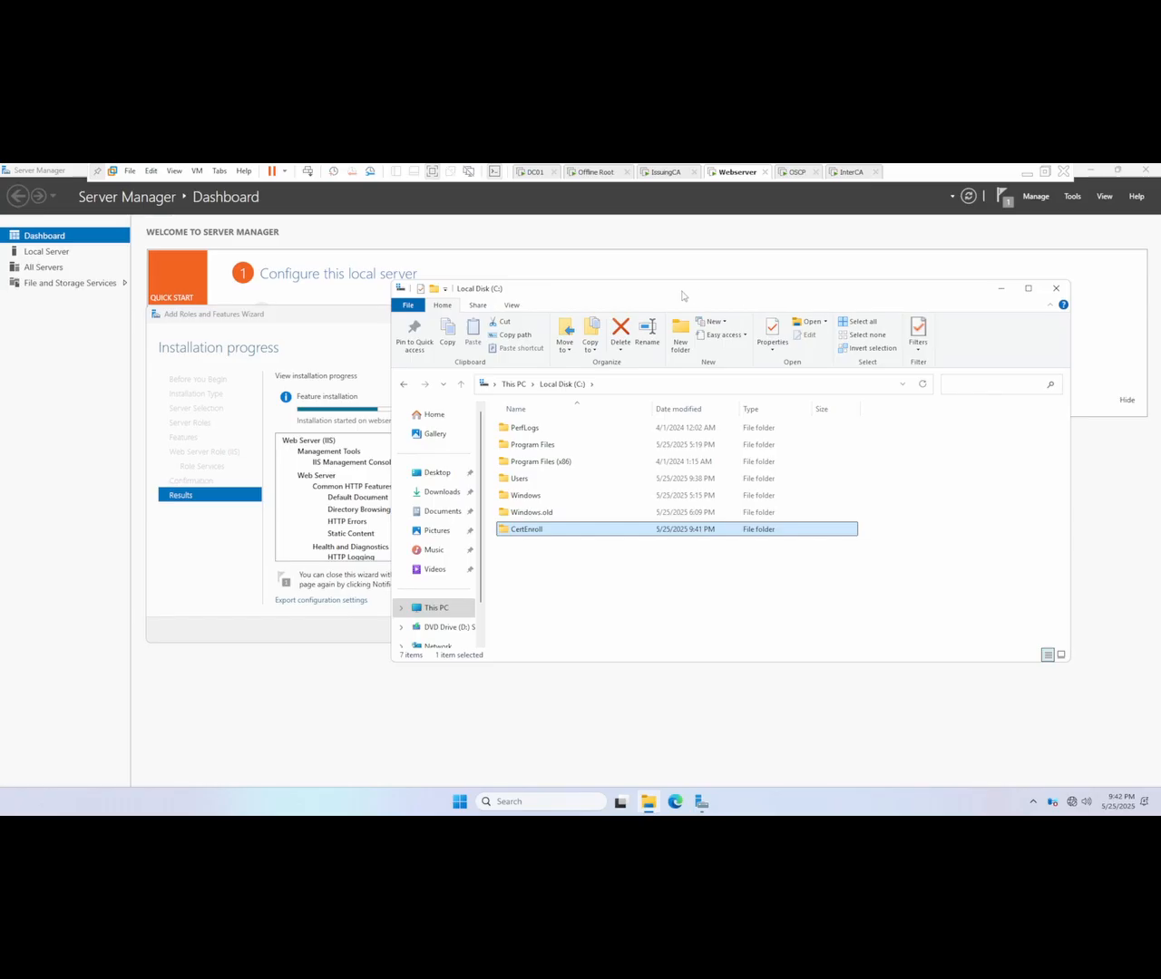
pyautogui.moveTo(574, 291); pyautogui.dragTo(681, 294)
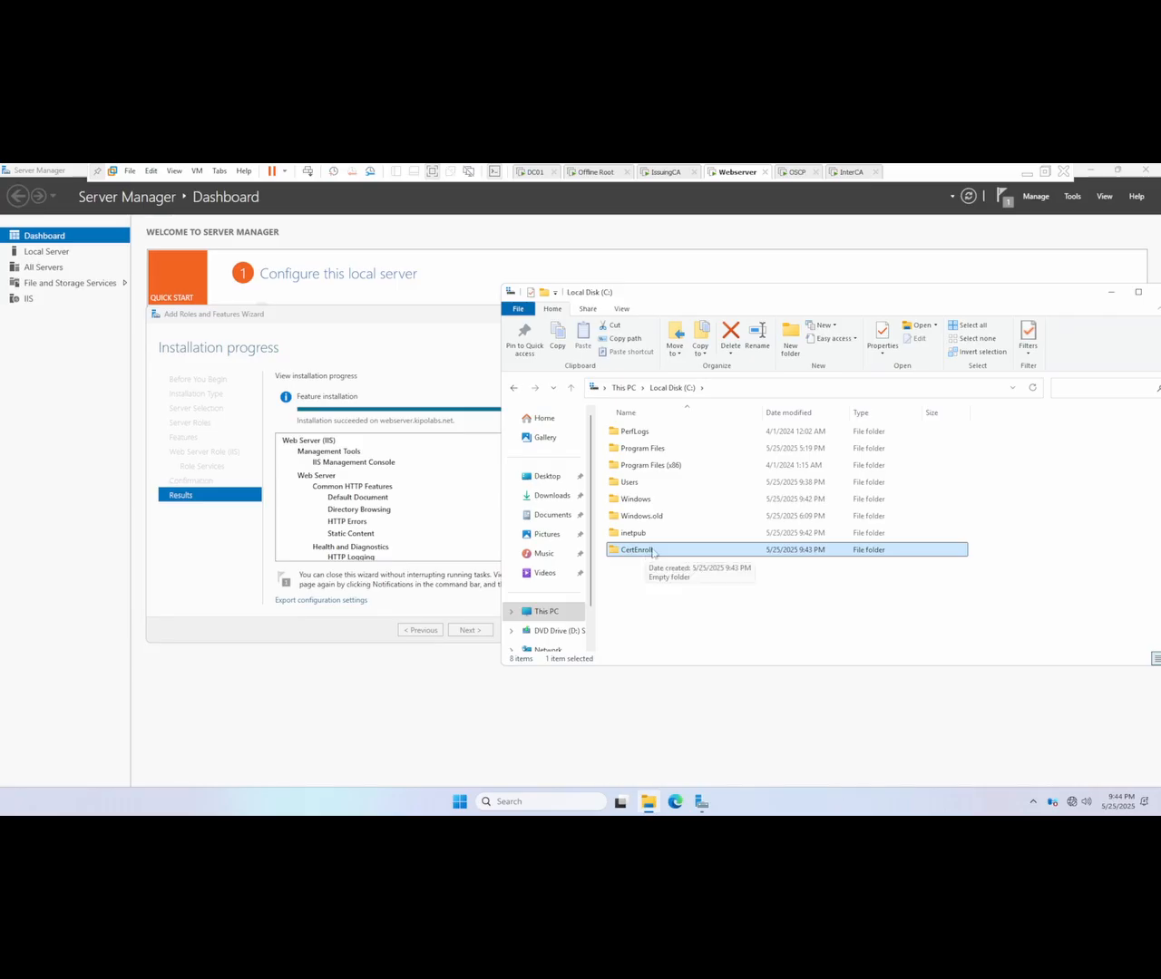
pyautogui.rightClick(650, 551)
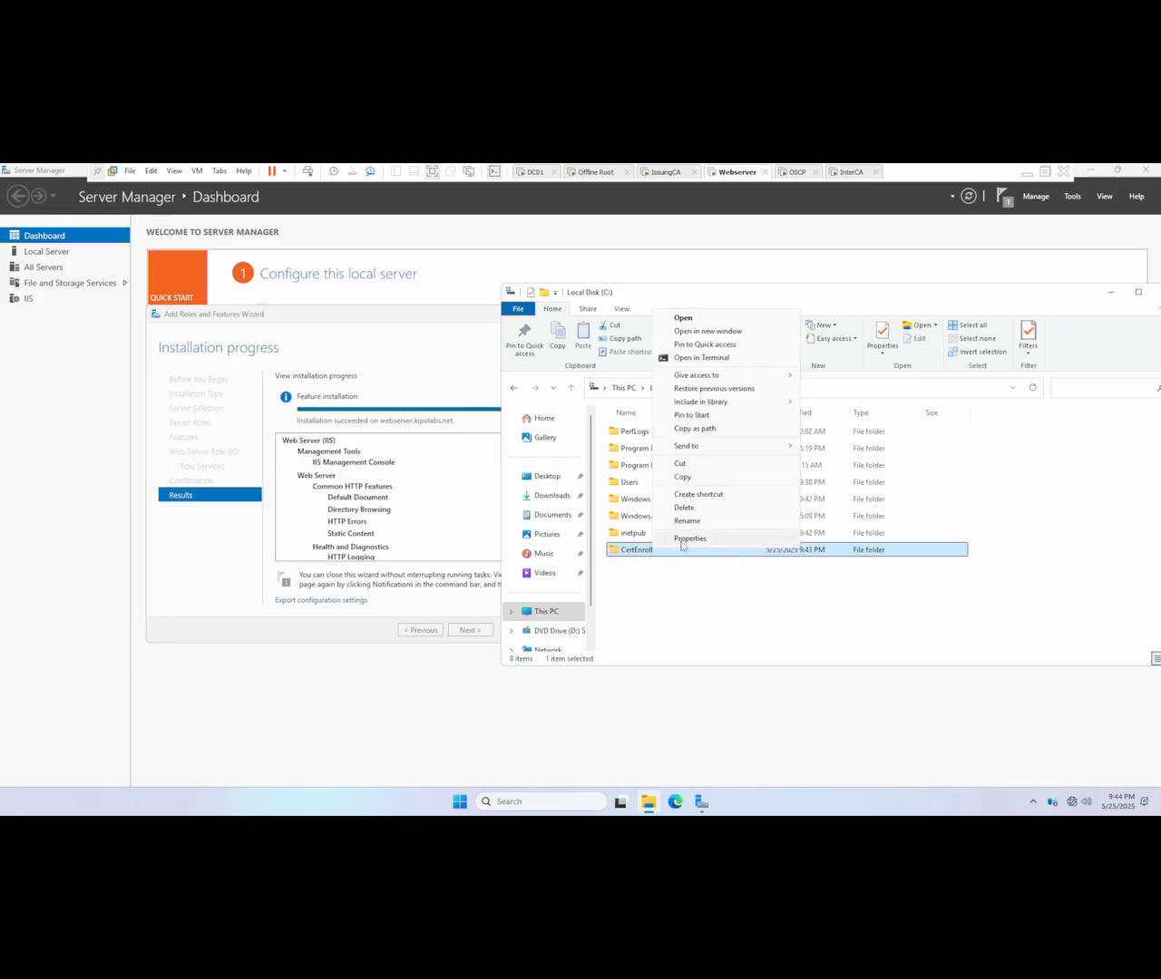
pyautogui.click(682, 541)
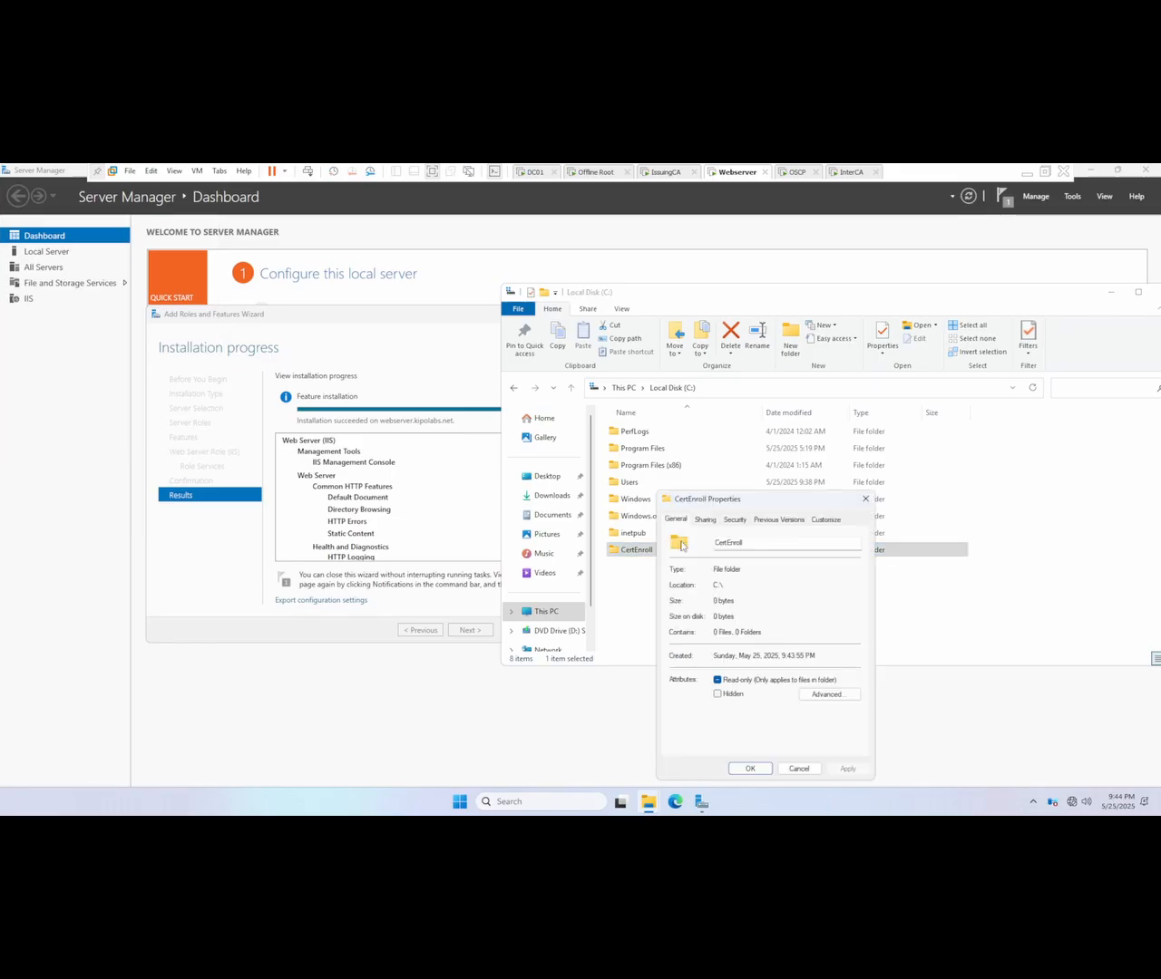
pyautogui.moveTo(741, 505); pyautogui.dragTo(703, 480)
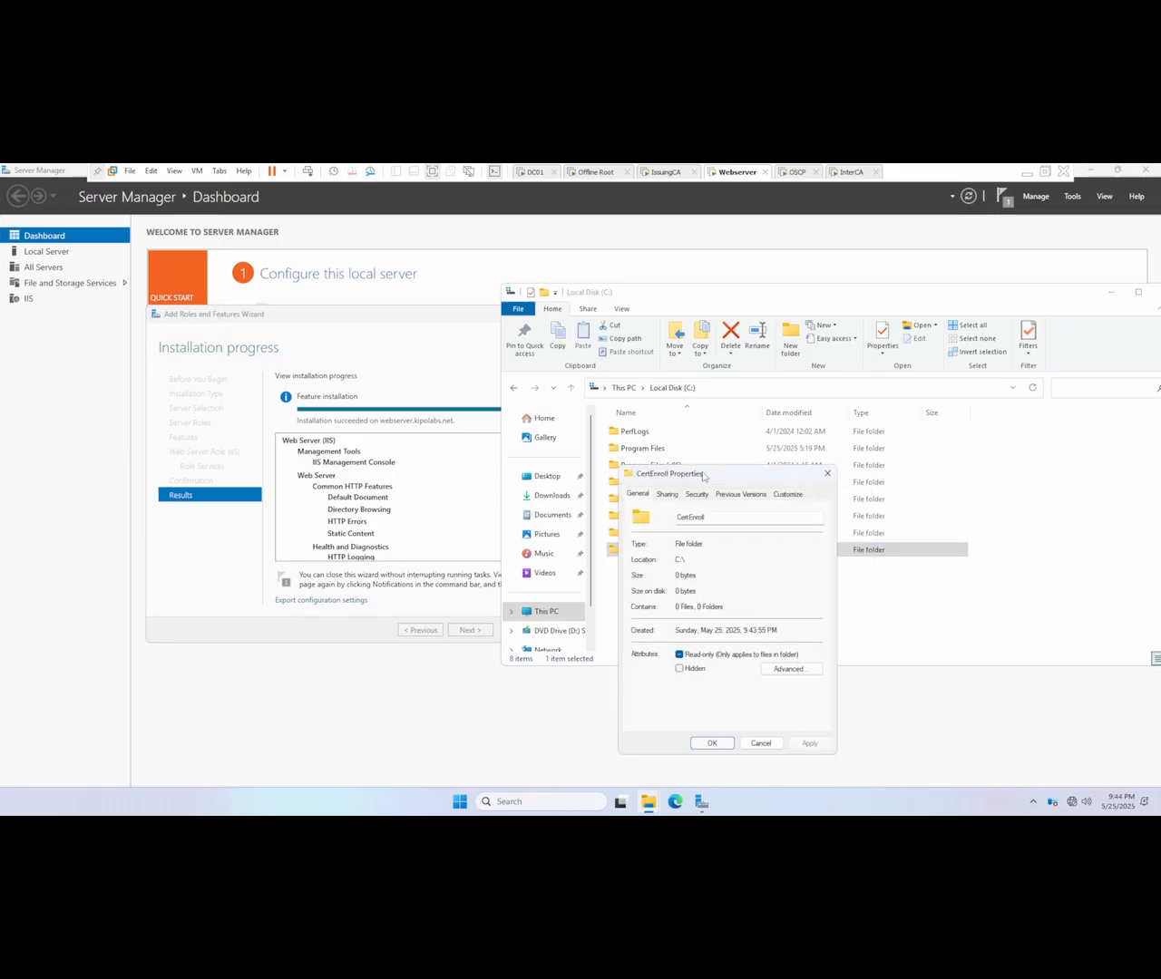
pyautogui.click(666, 494)
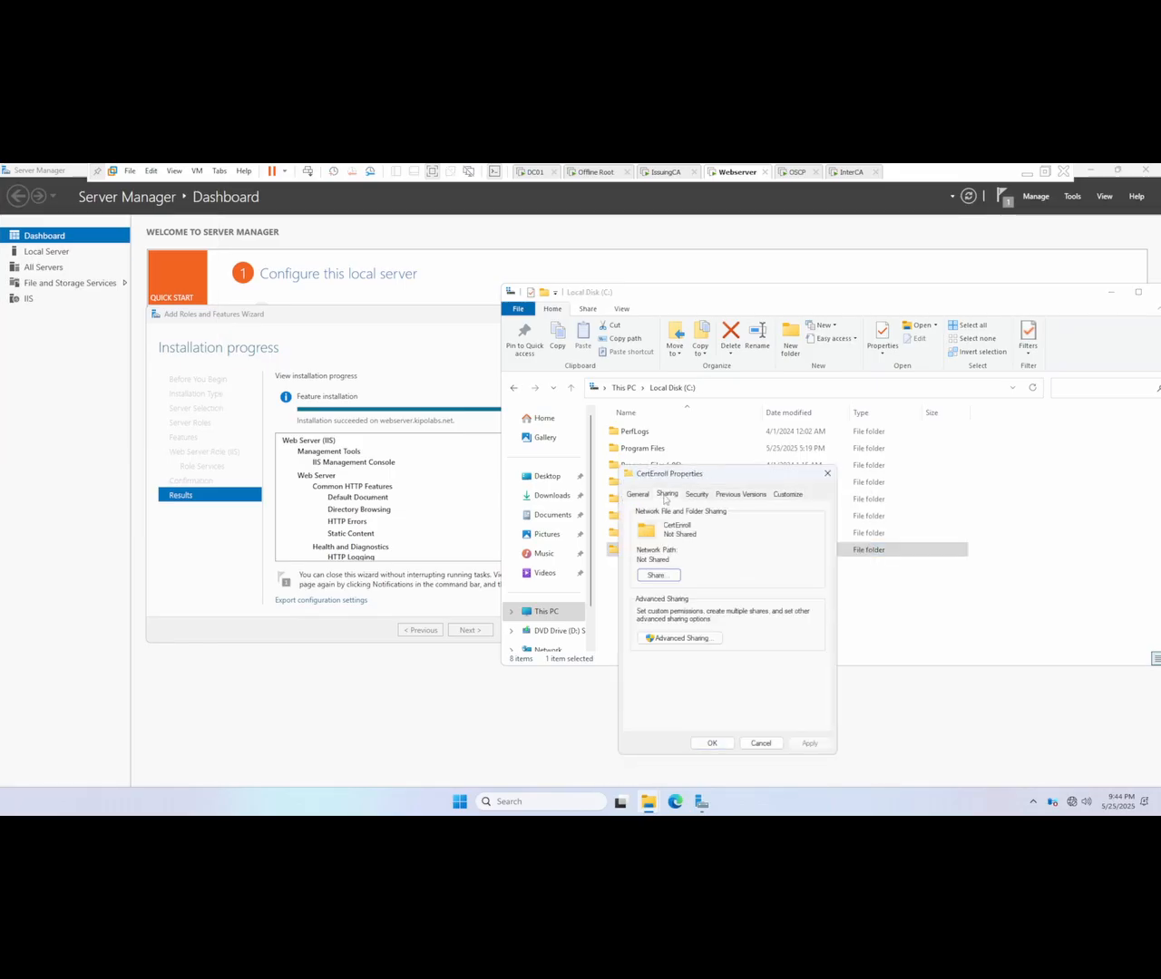
pyautogui.click(676, 638)
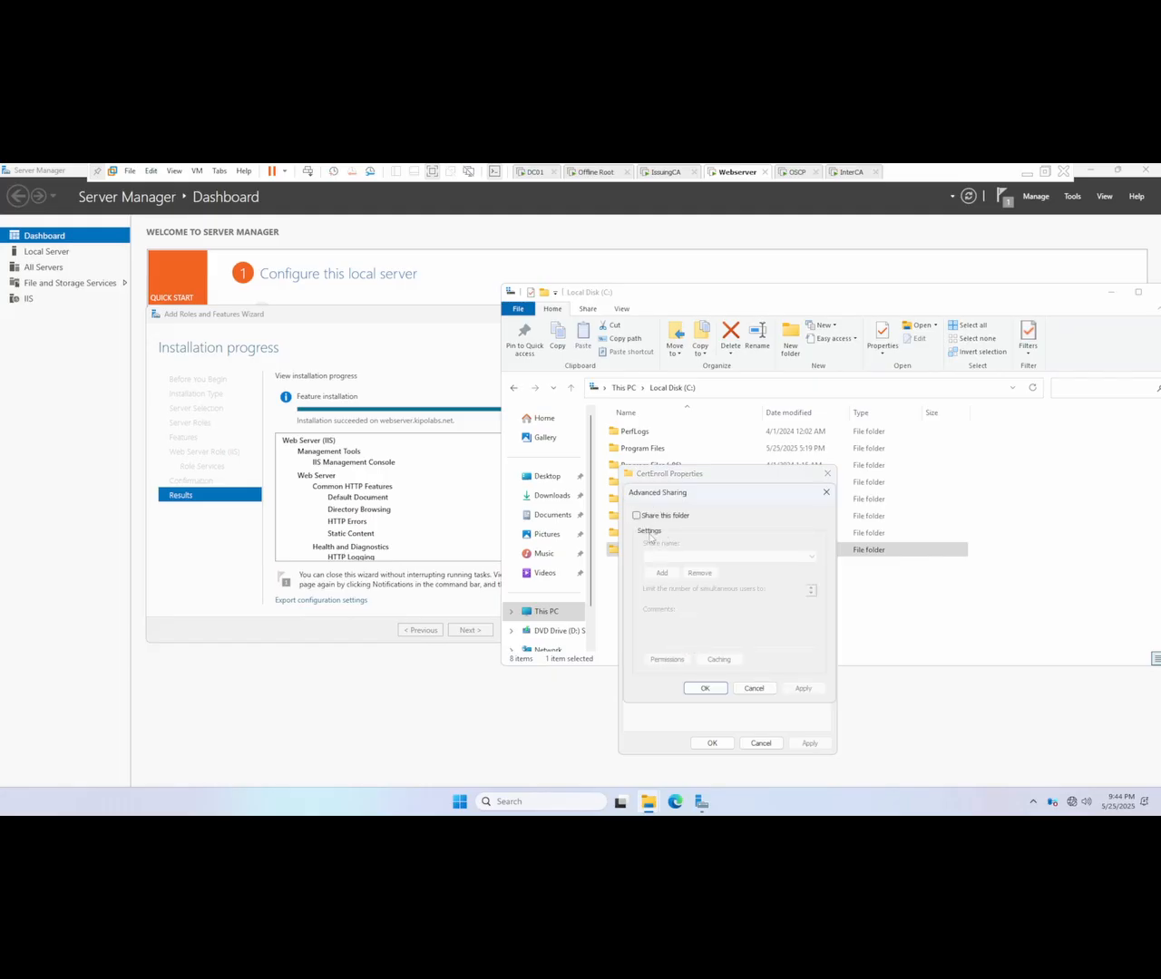
pyautogui.click(637, 516)
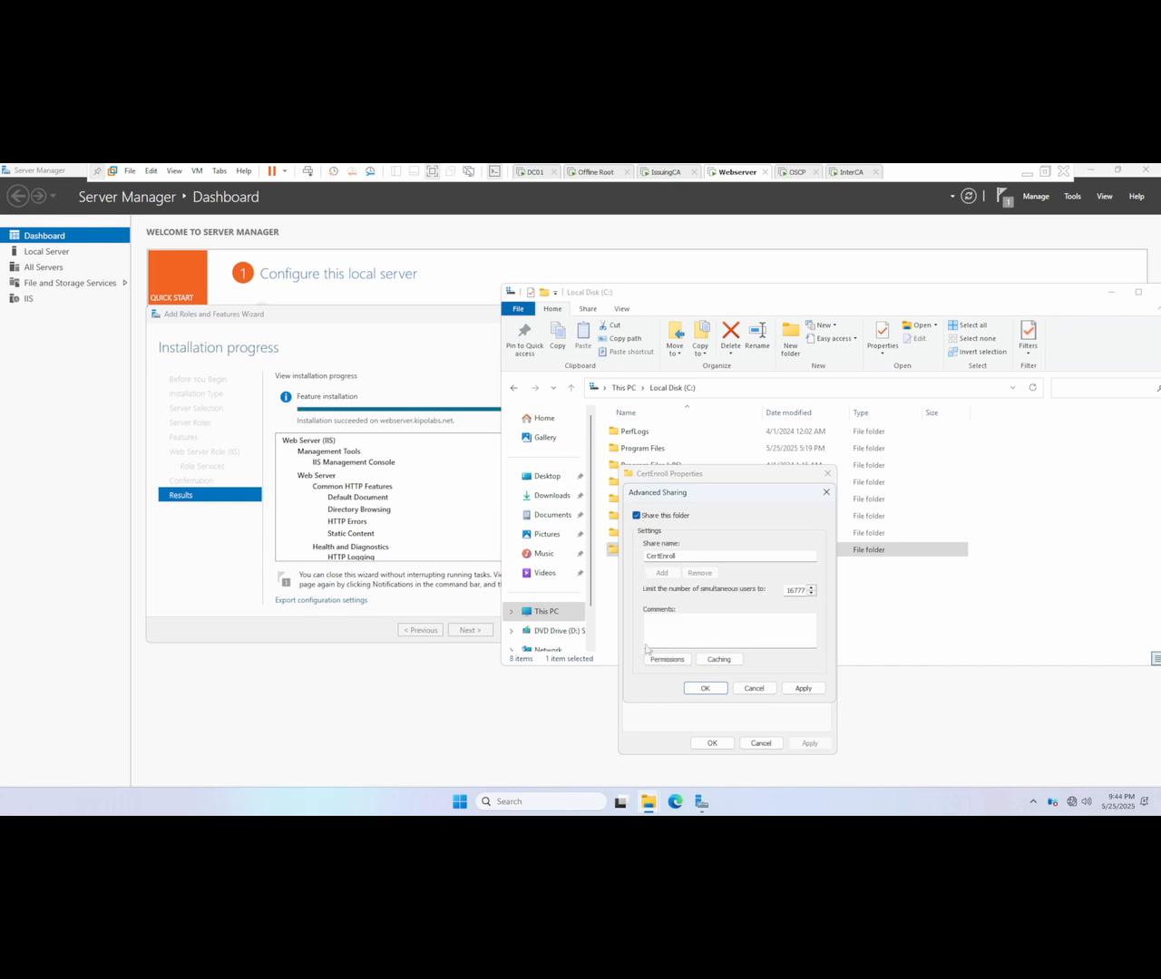
# Step: Add the Cert Publishers group from kipolabs.net to the CertEnroll folder's share permissions
pyautogui.click(663, 661)
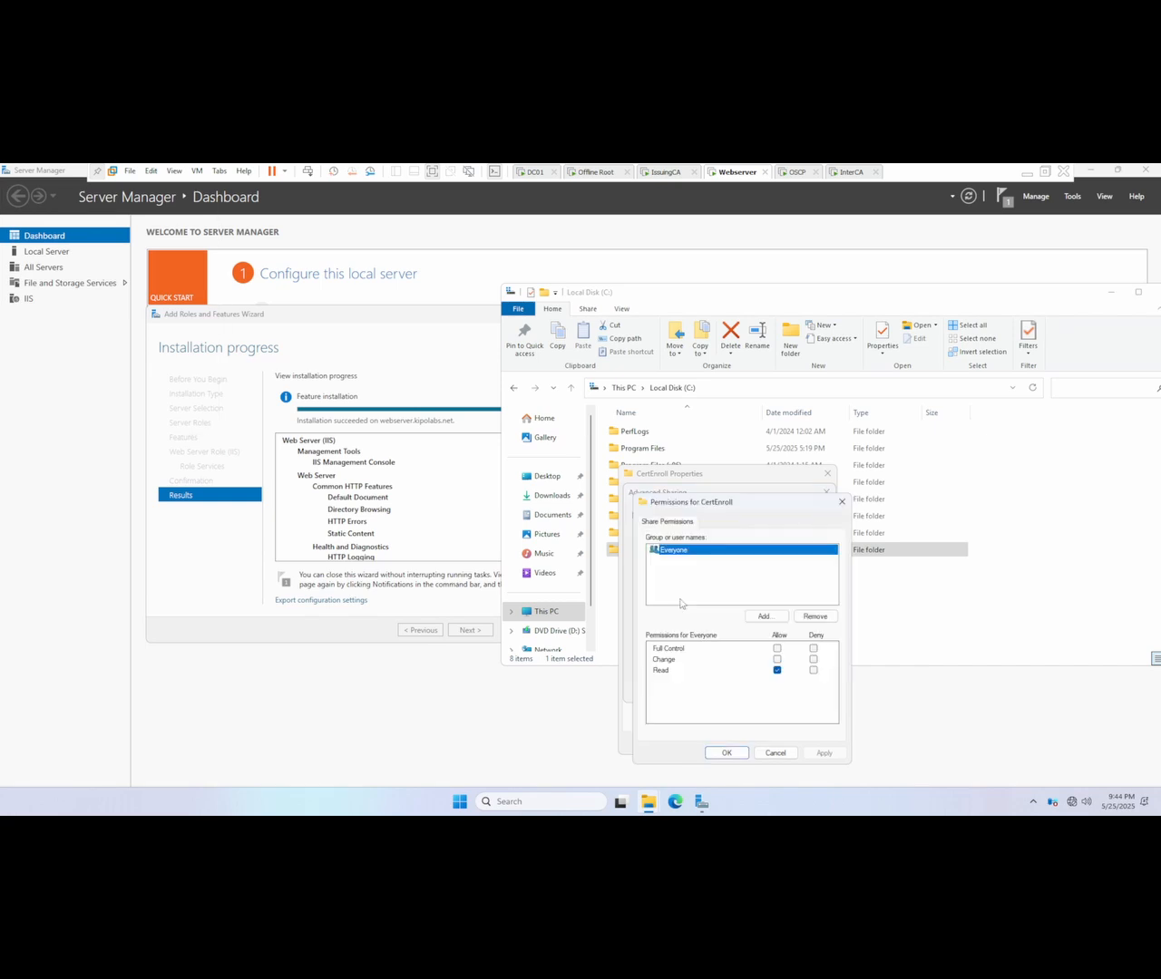
pyautogui.click(765, 619)
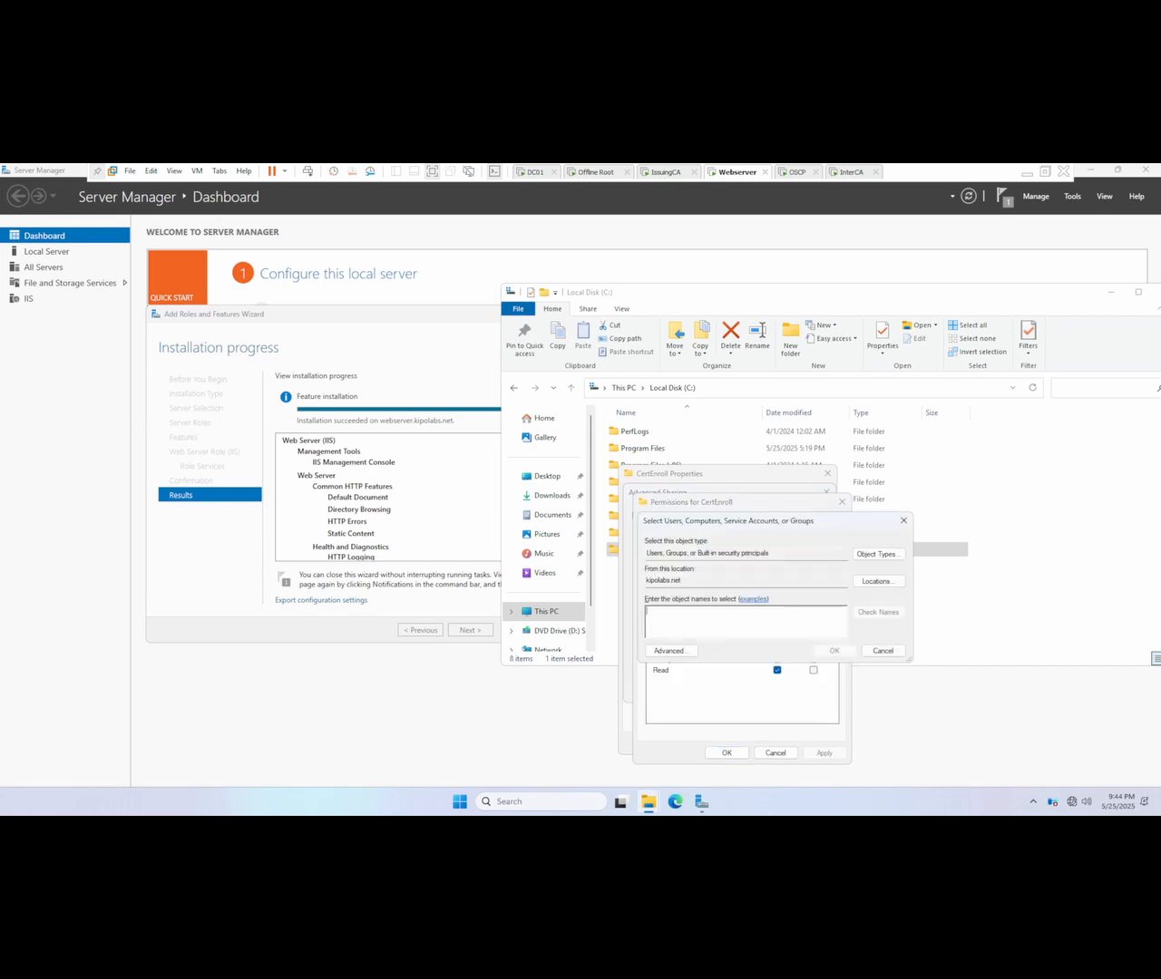
pyautogui.write('certp')
pyautogui.press('Return')
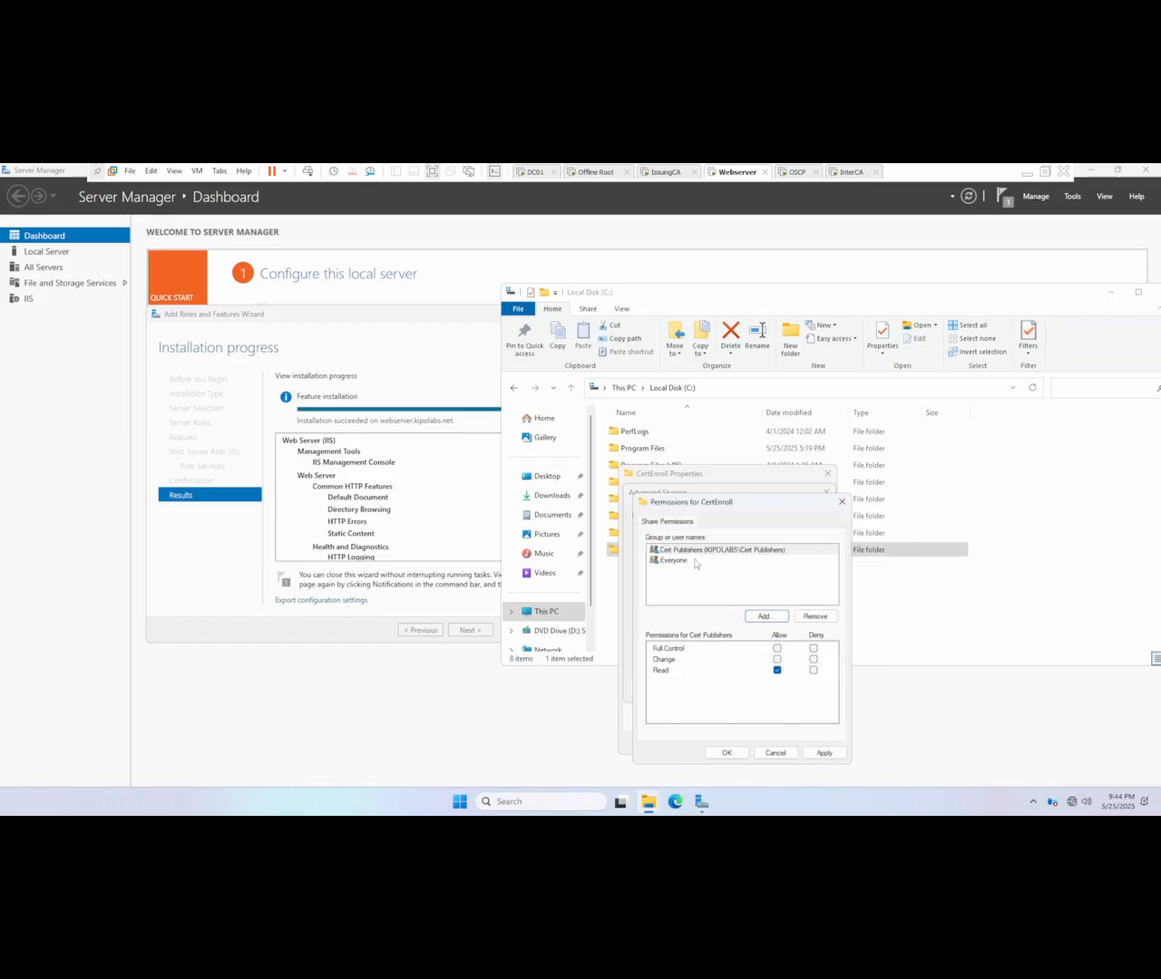
# Step: Allow Cert Publishers Full Control on the CertEnroll share and apply the advanced sharing settings
pyautogui.click(776, 649)
pyautogui.click(812, 754)
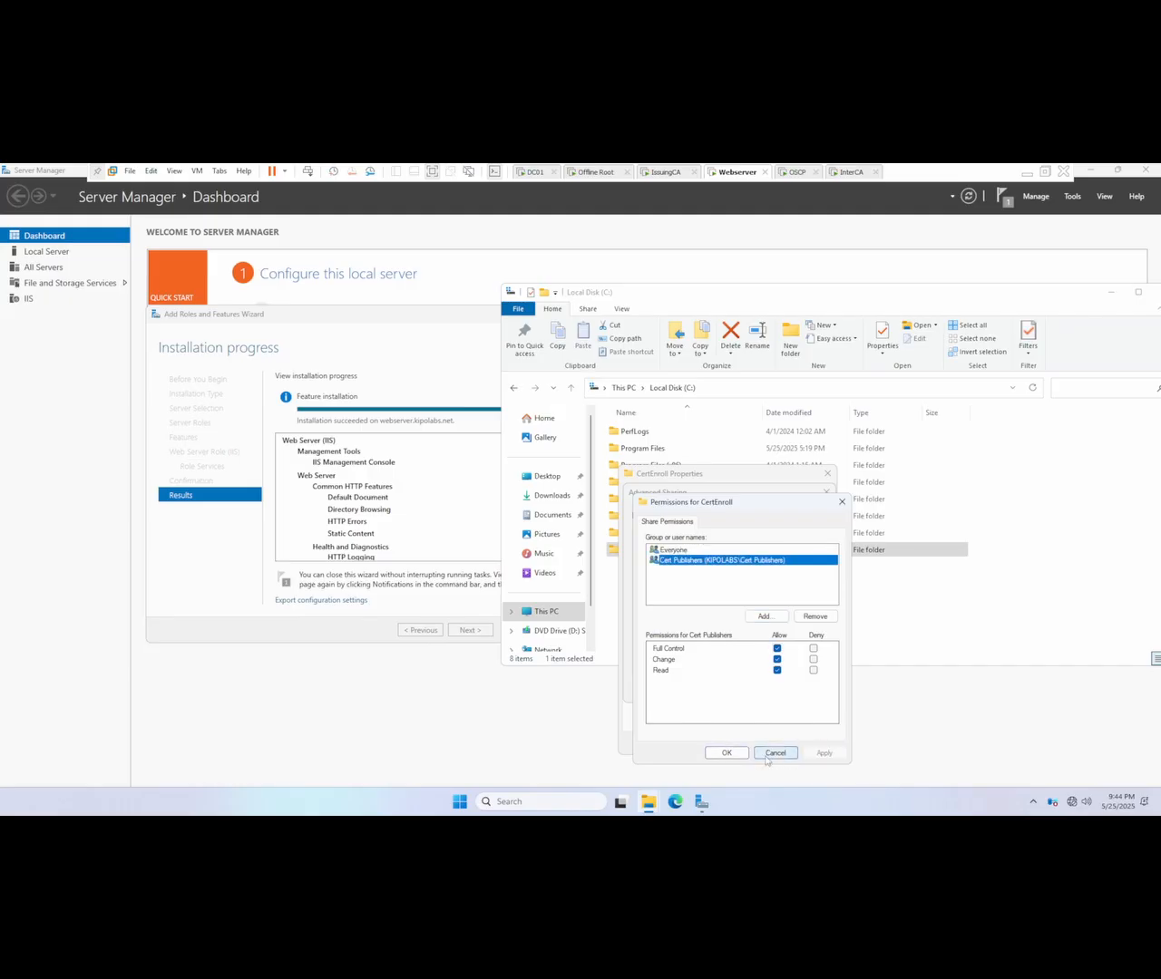
pyautogui.click(729, 754)
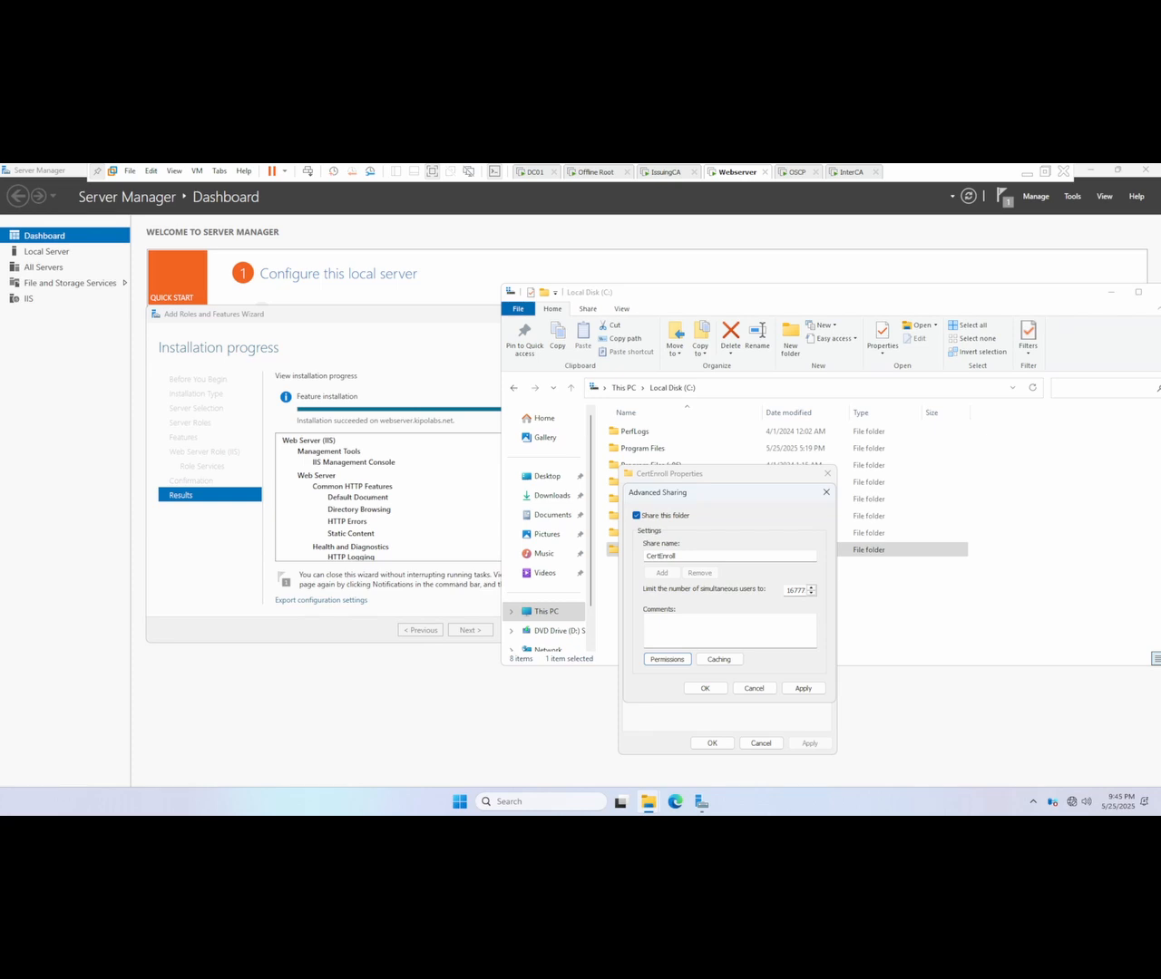
pyautogui.click(802, 689)
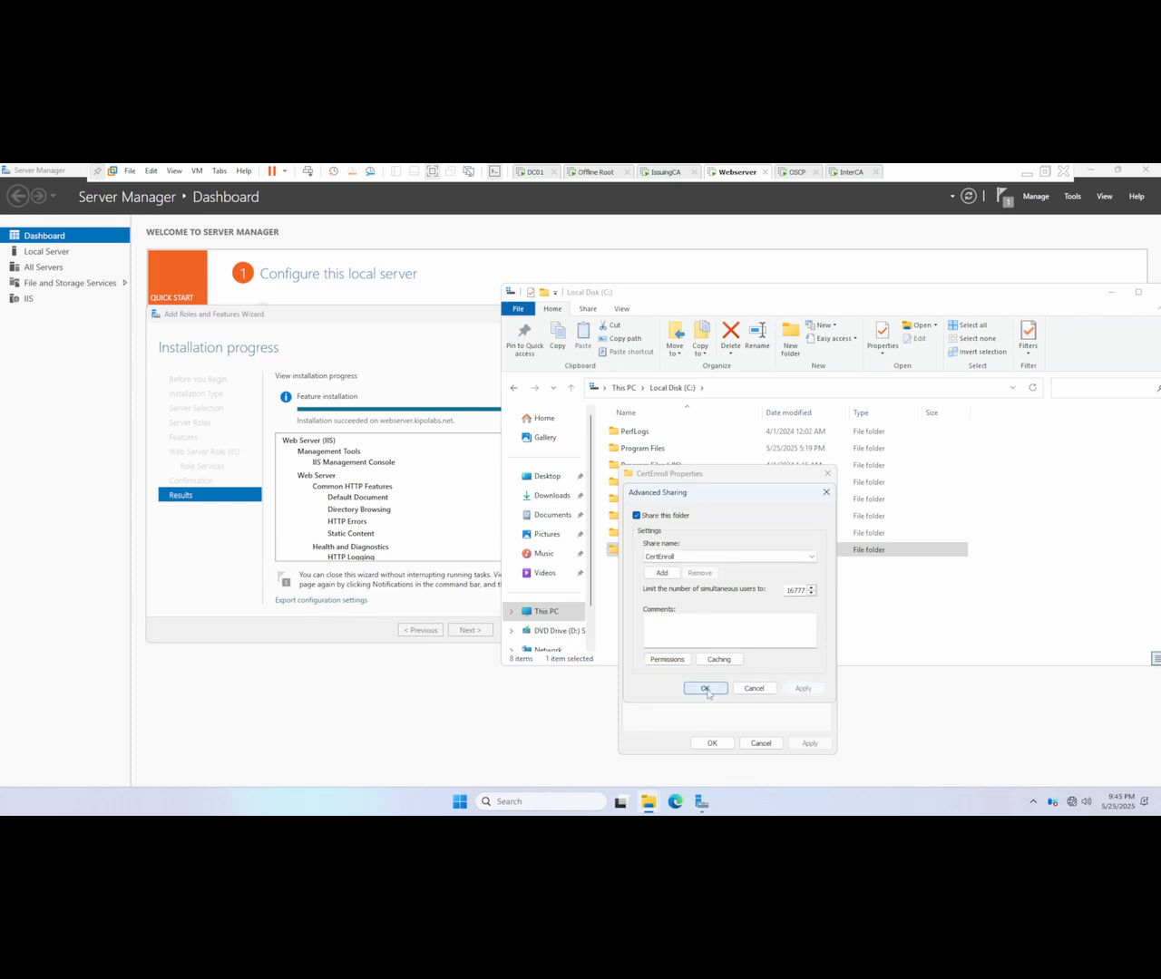
pyautogui.click(706, 689)
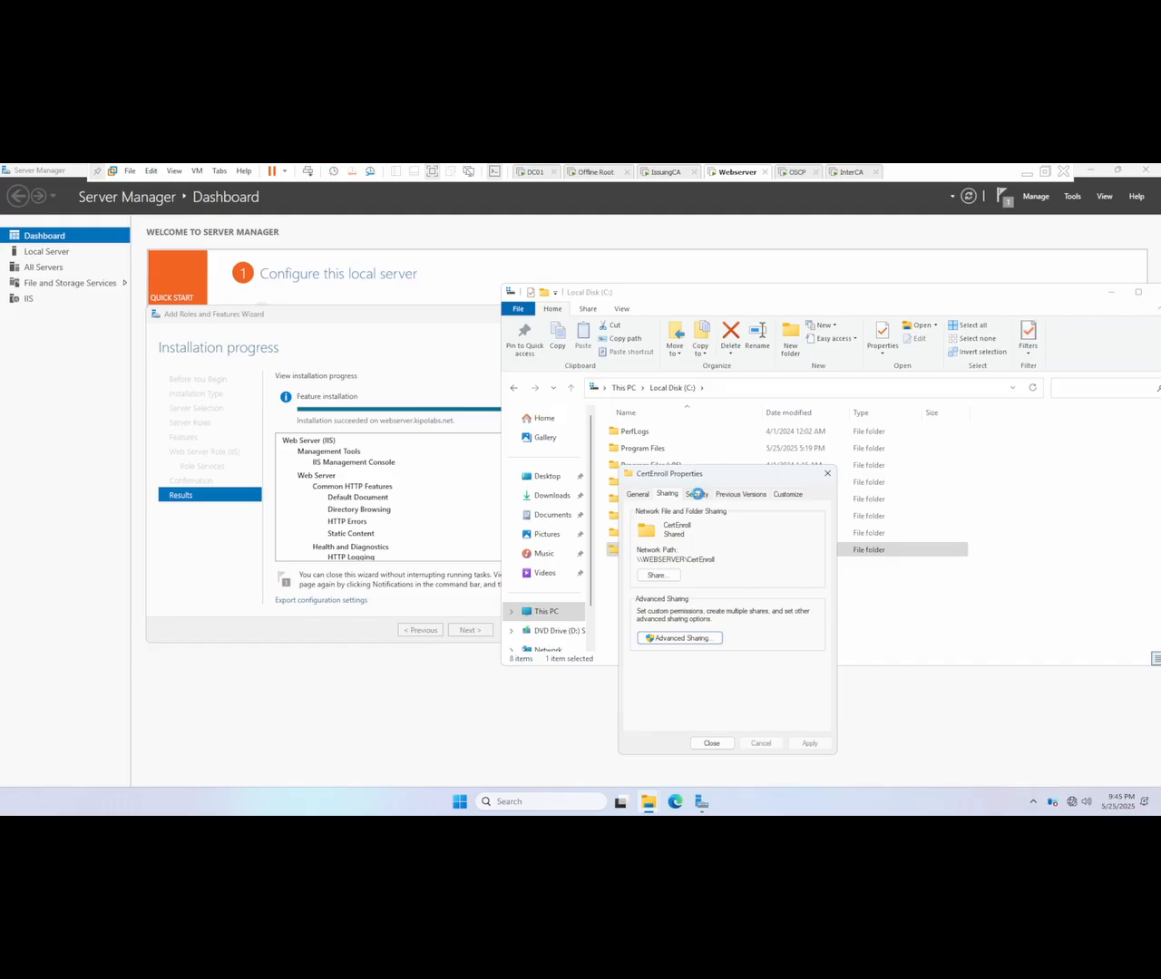
# Step: Add the Cert Publishers group to the CertEnroll folder's NTFS security permissions
pyautogui.click(697, 496)
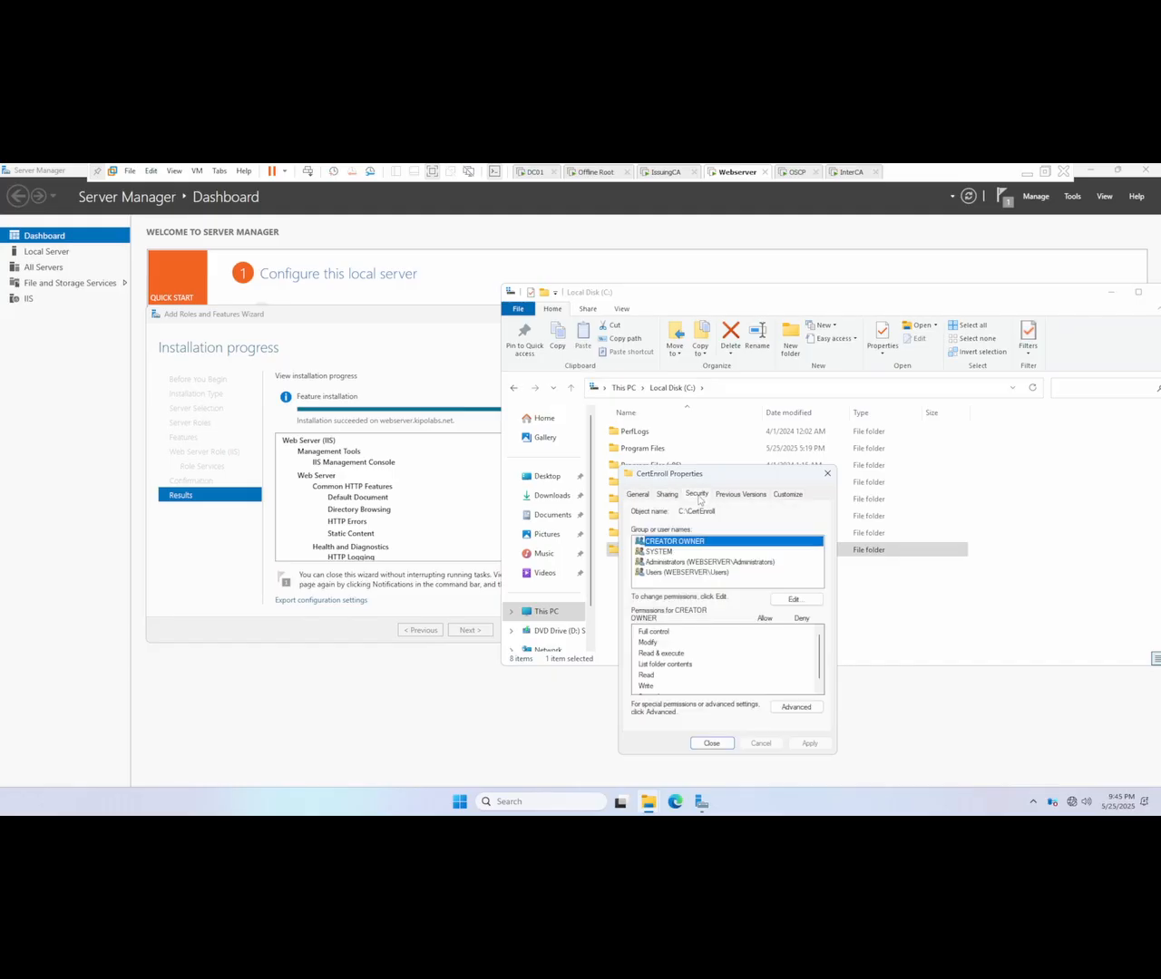
pyautogui.click(795, 600)
pyautogui.click(762, 656)
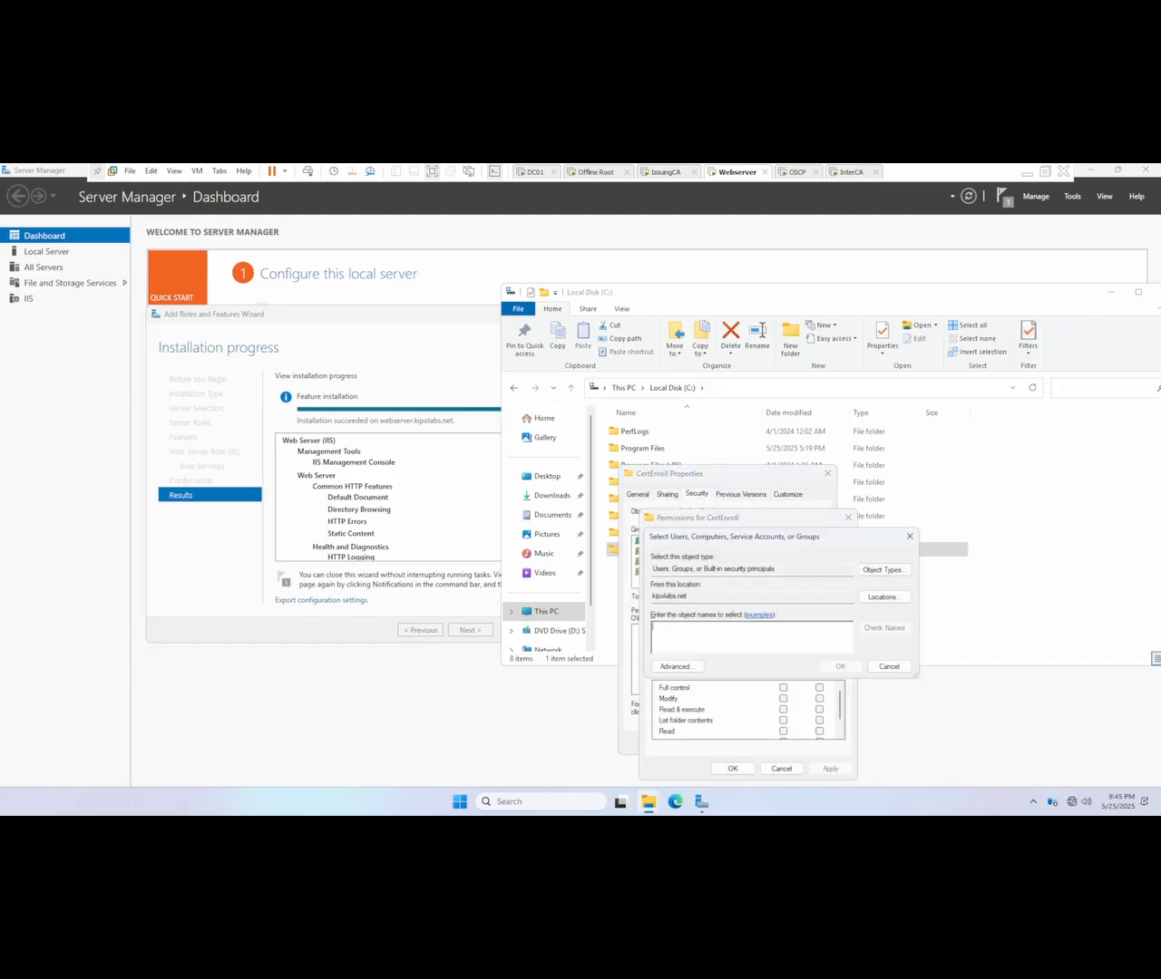
pyautogui.write('cert')
pyautogui.click(873, 630)
pyautogui.click(839, 667)
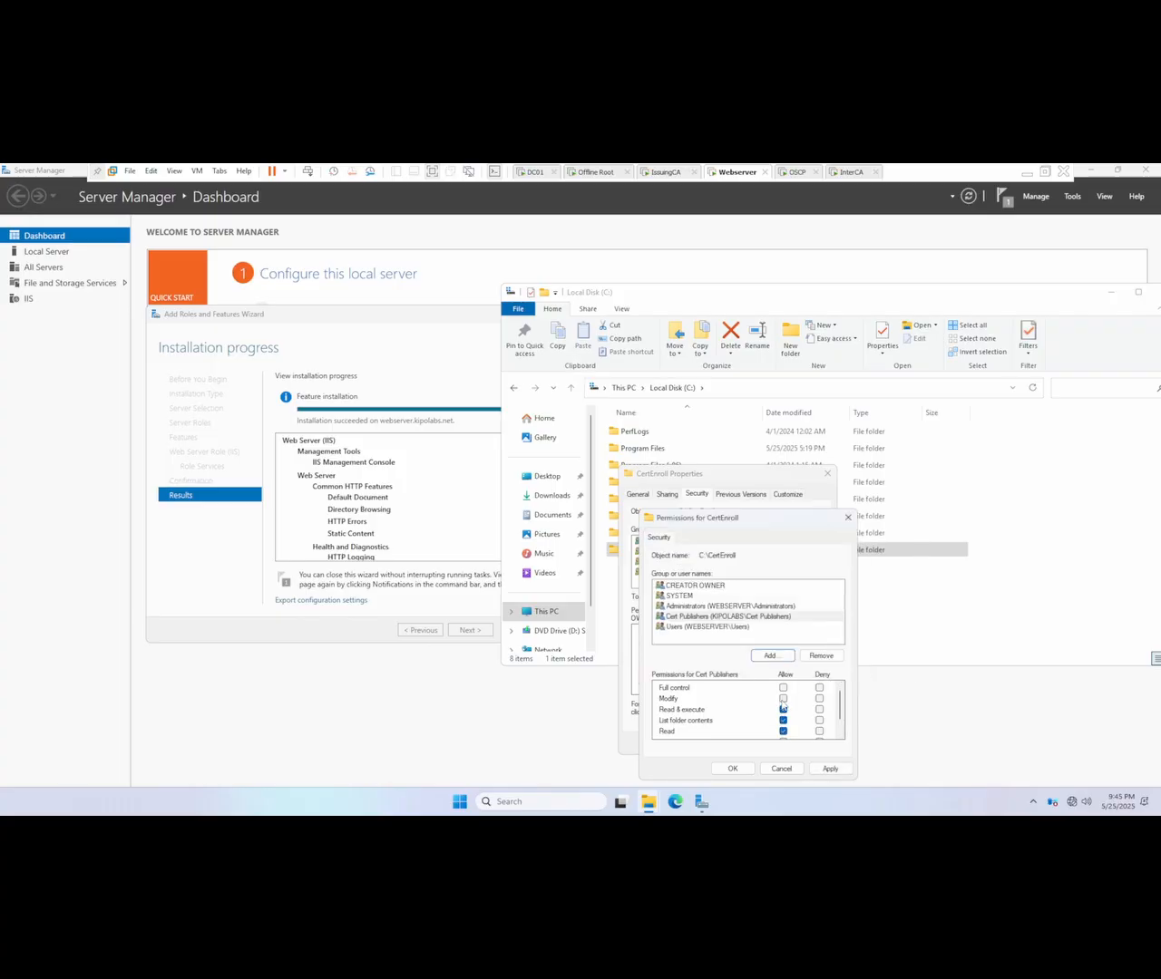
# Step: Allow Cert Publishers the Modify permission on the CertEnroll folder, apply it and close the folder's properties
pyautogui.click(783, 699)
pyautogui.scroll(-1, 785, 707)
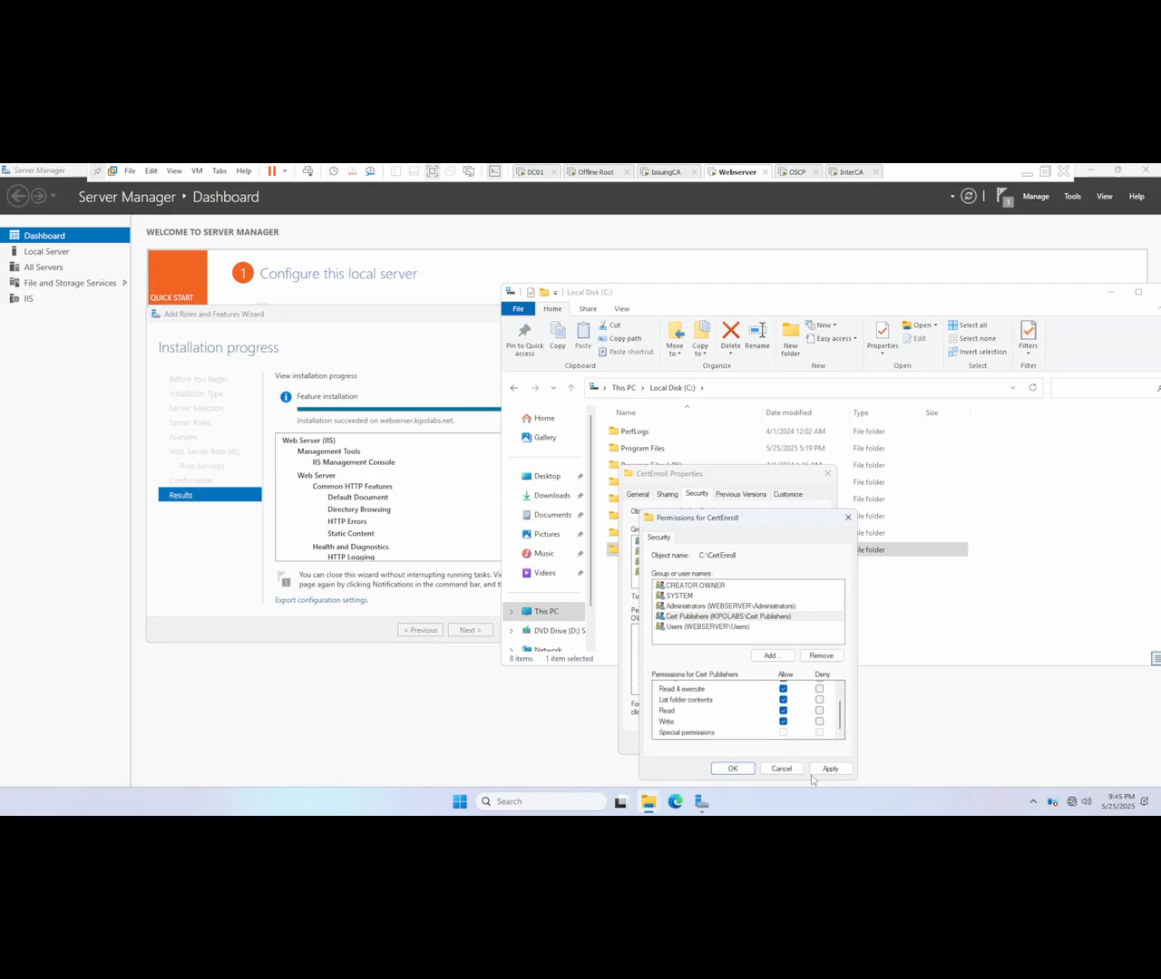
pyautogui.click(839, 771)
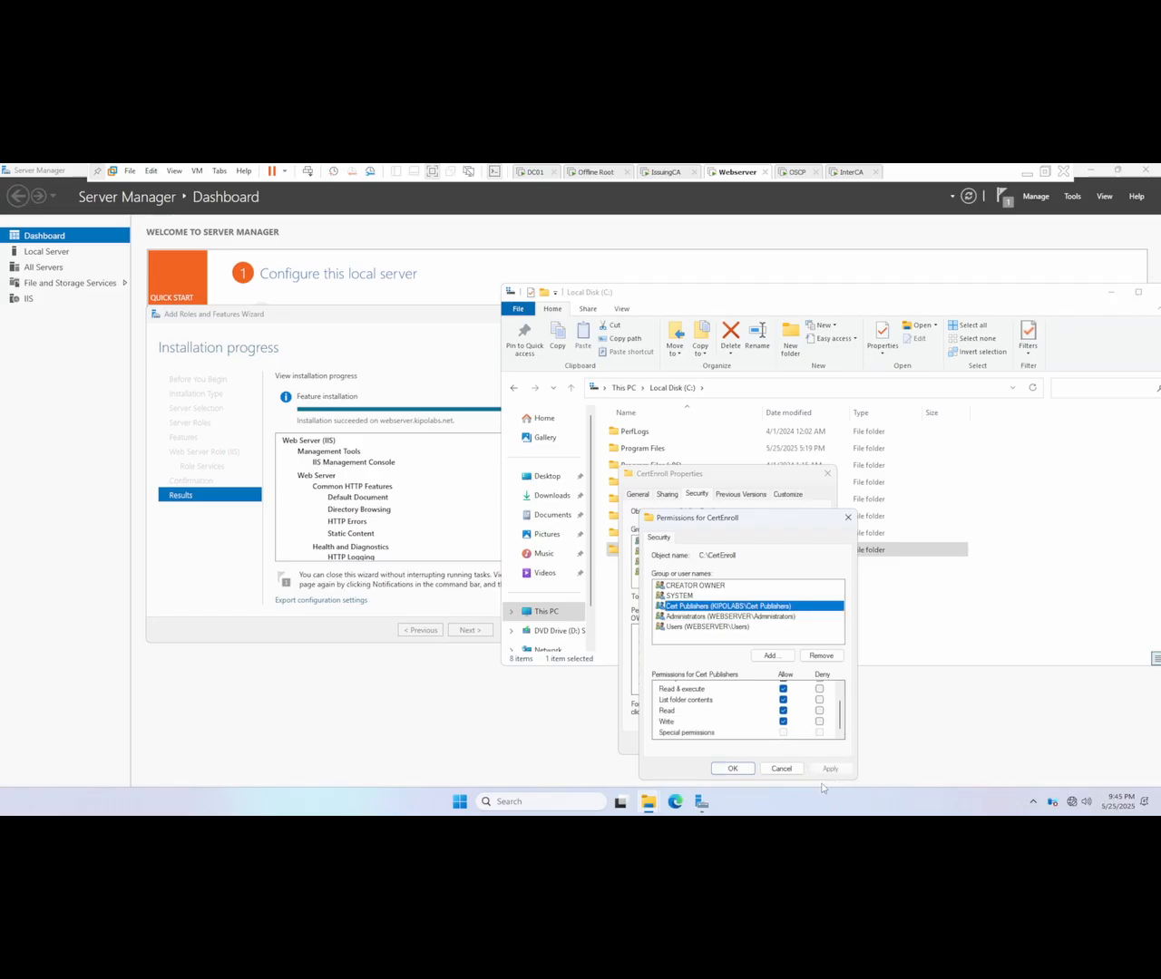
pyautogui.click(742, 772)
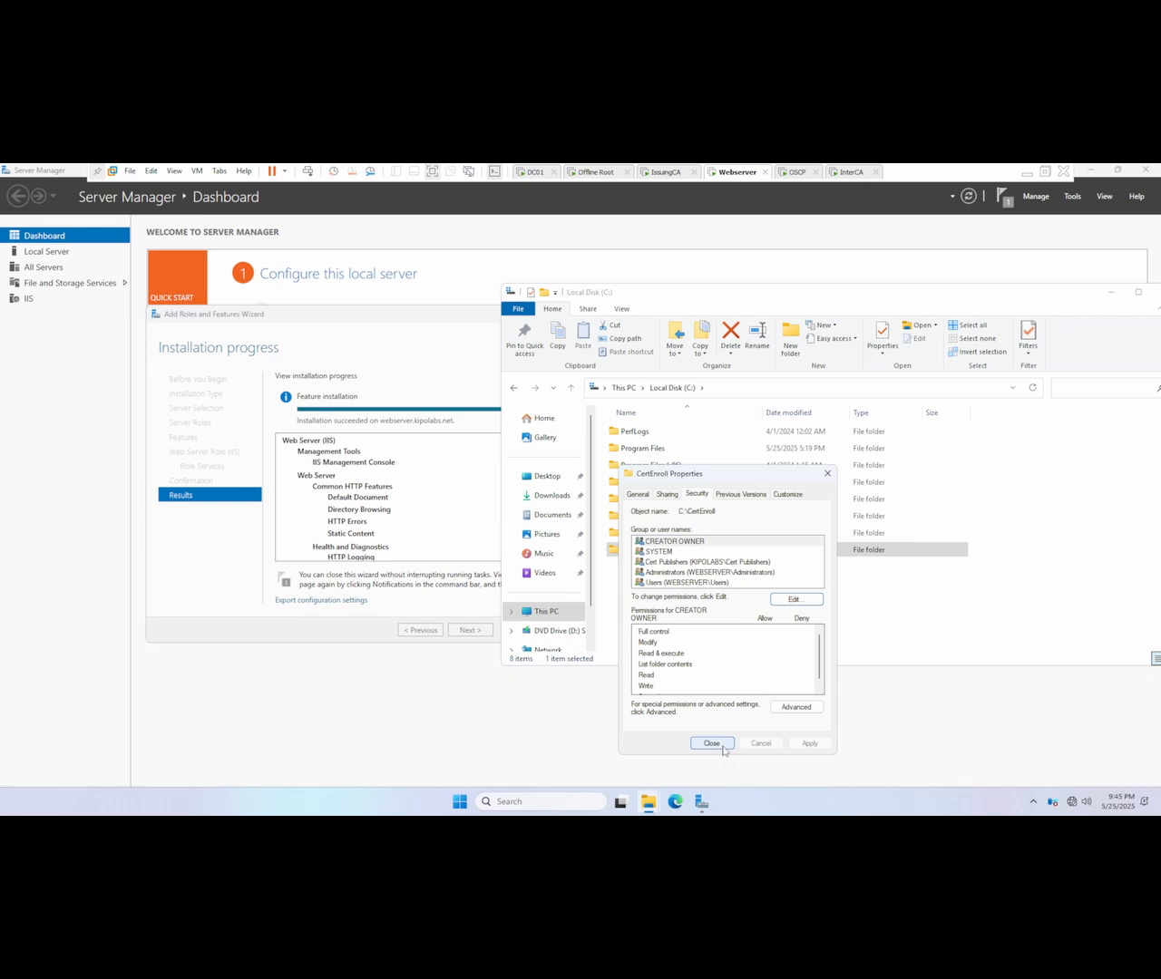
pyautogui.click(724, 747)
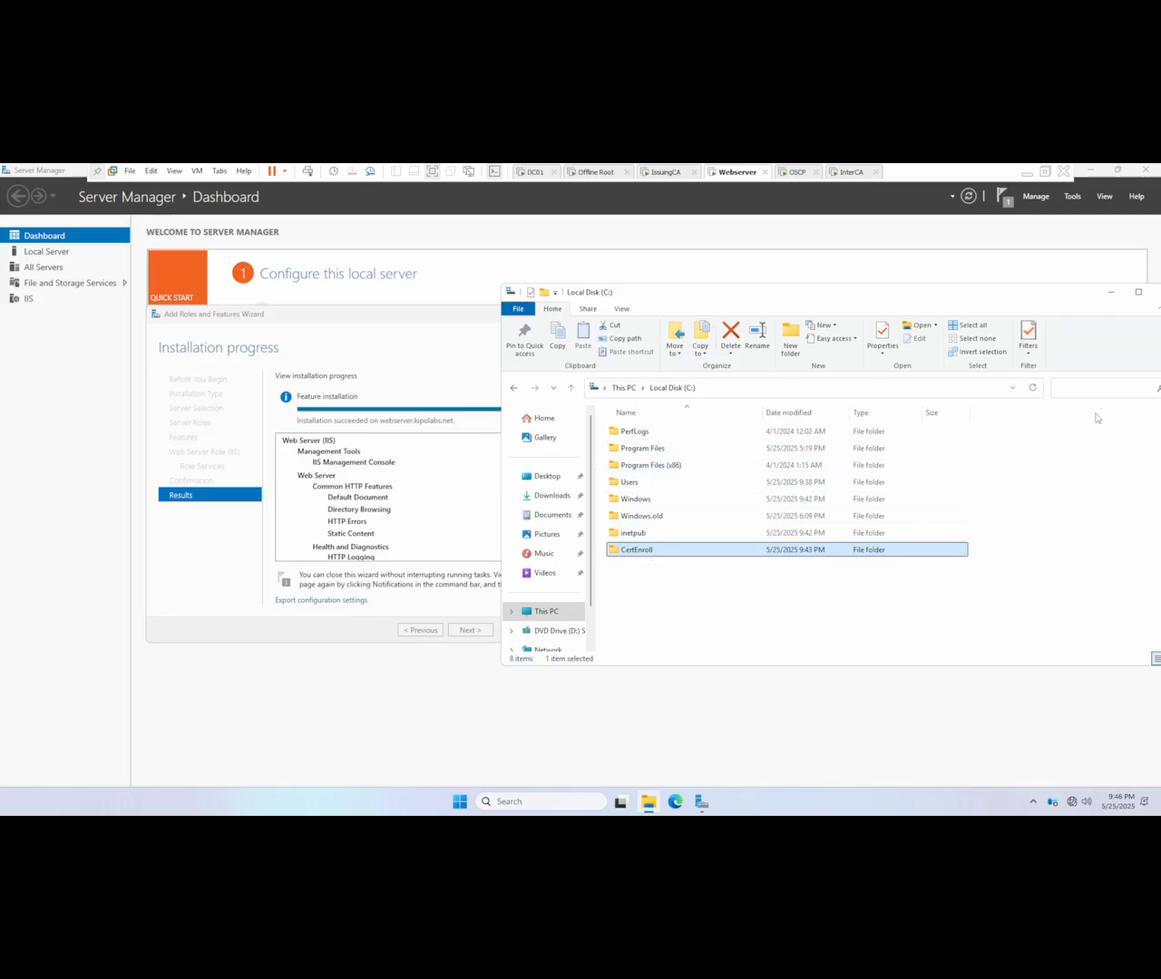
# Step: Close File Explorer, review the installed IIS components and close the Add Roles and Features Wizard
pyautogui.moveTo(1104, 293); pyautogui.dragTo(1010, 306)
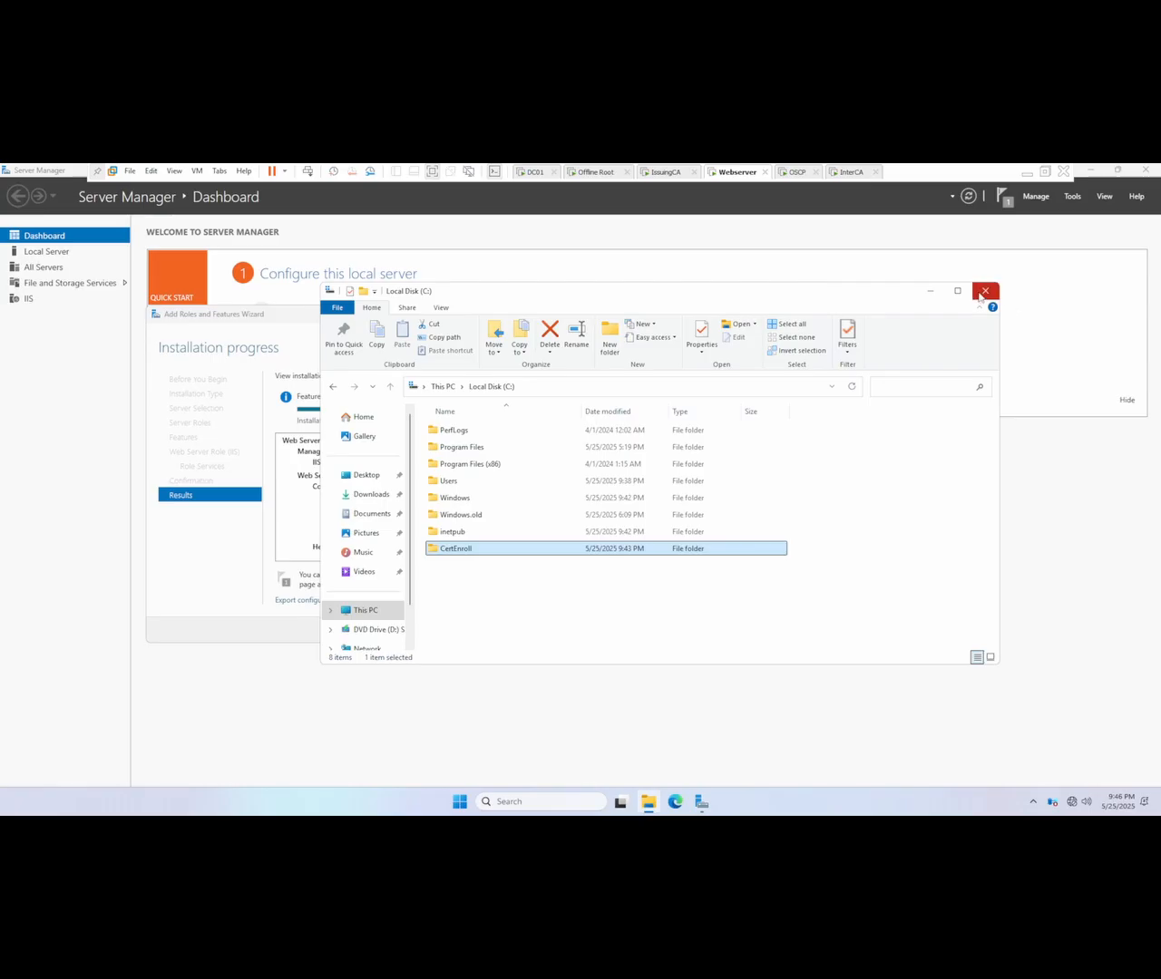
pyautogui.click(985, 291)
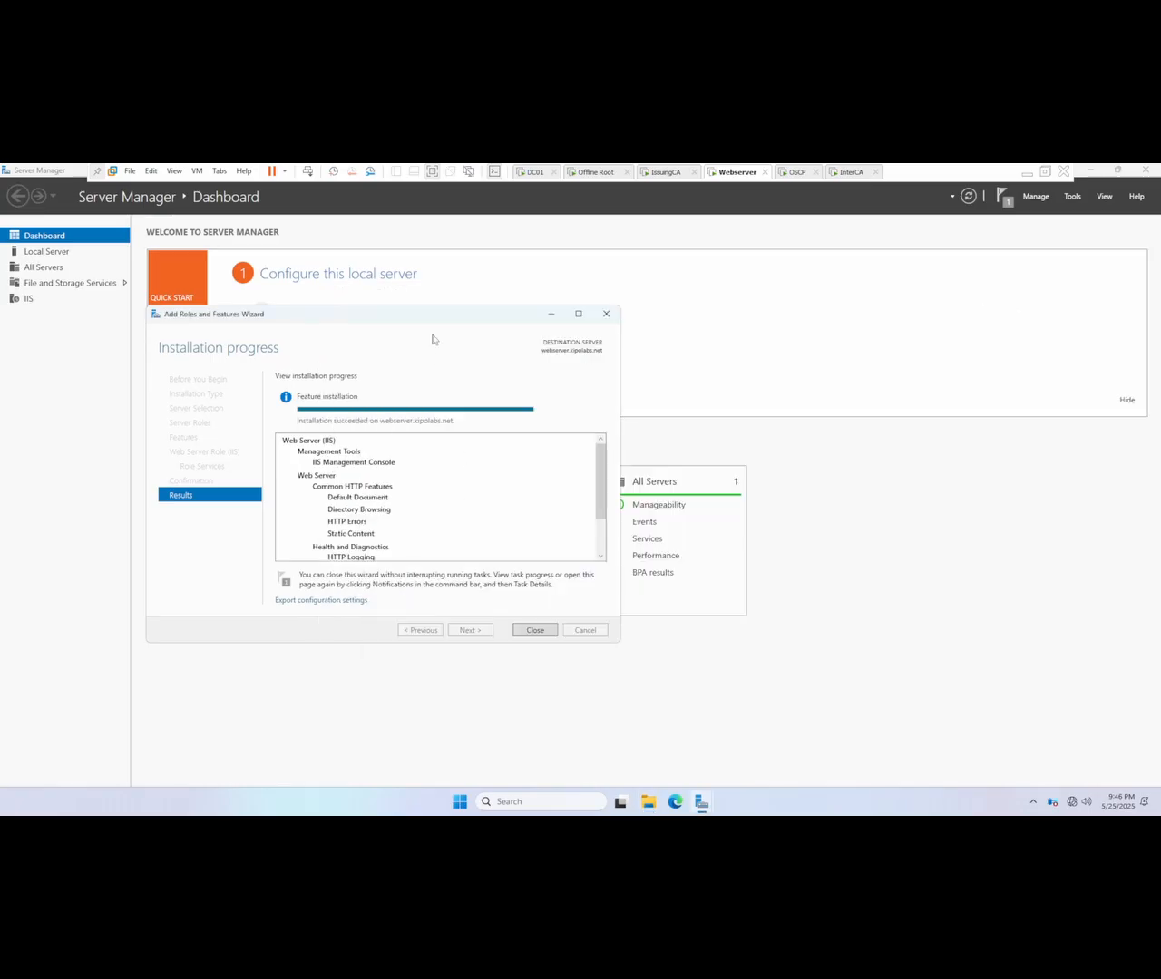
pyautogui.moveTo(432, 319); pyautogui.dragTo(556, 308)
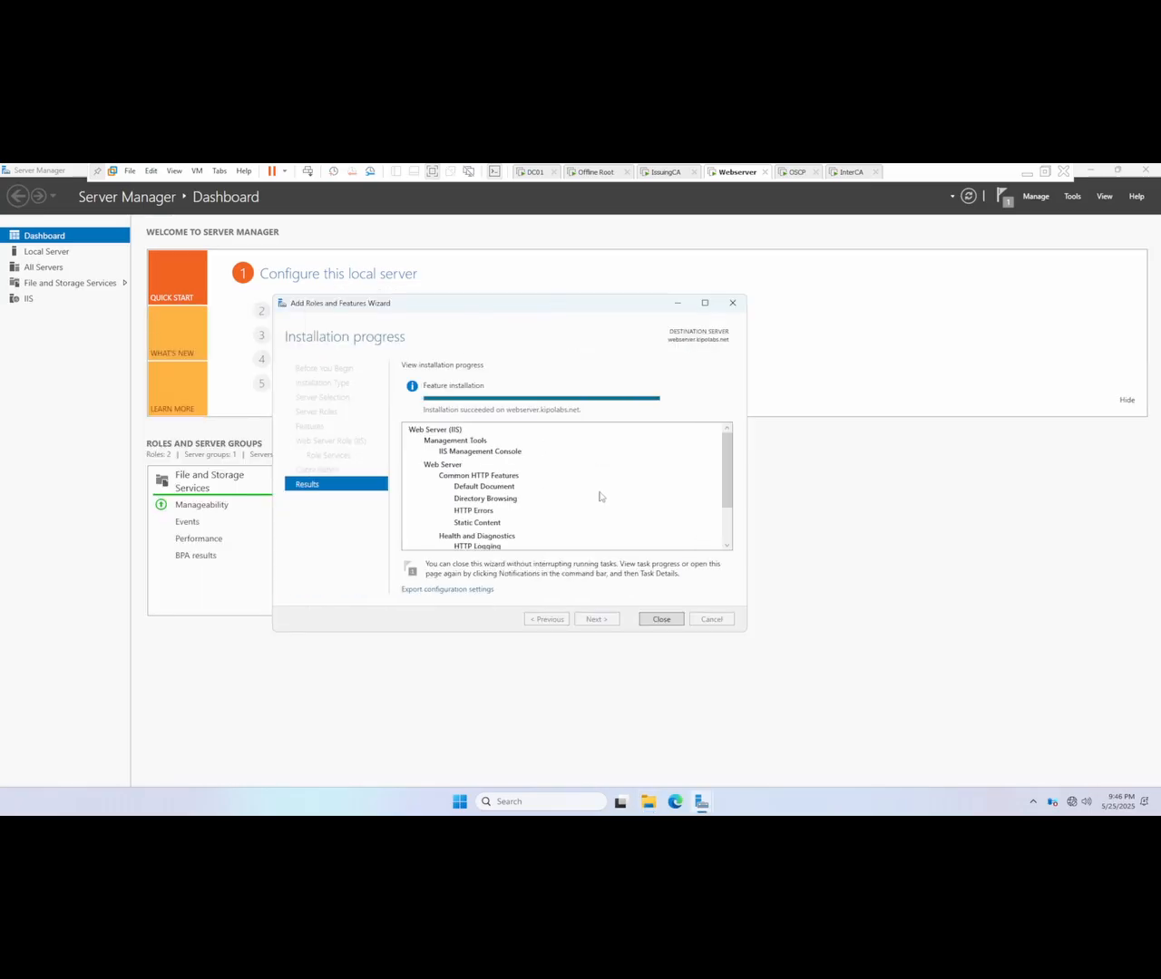
pyautogui.scroll(-2, 608, 533)
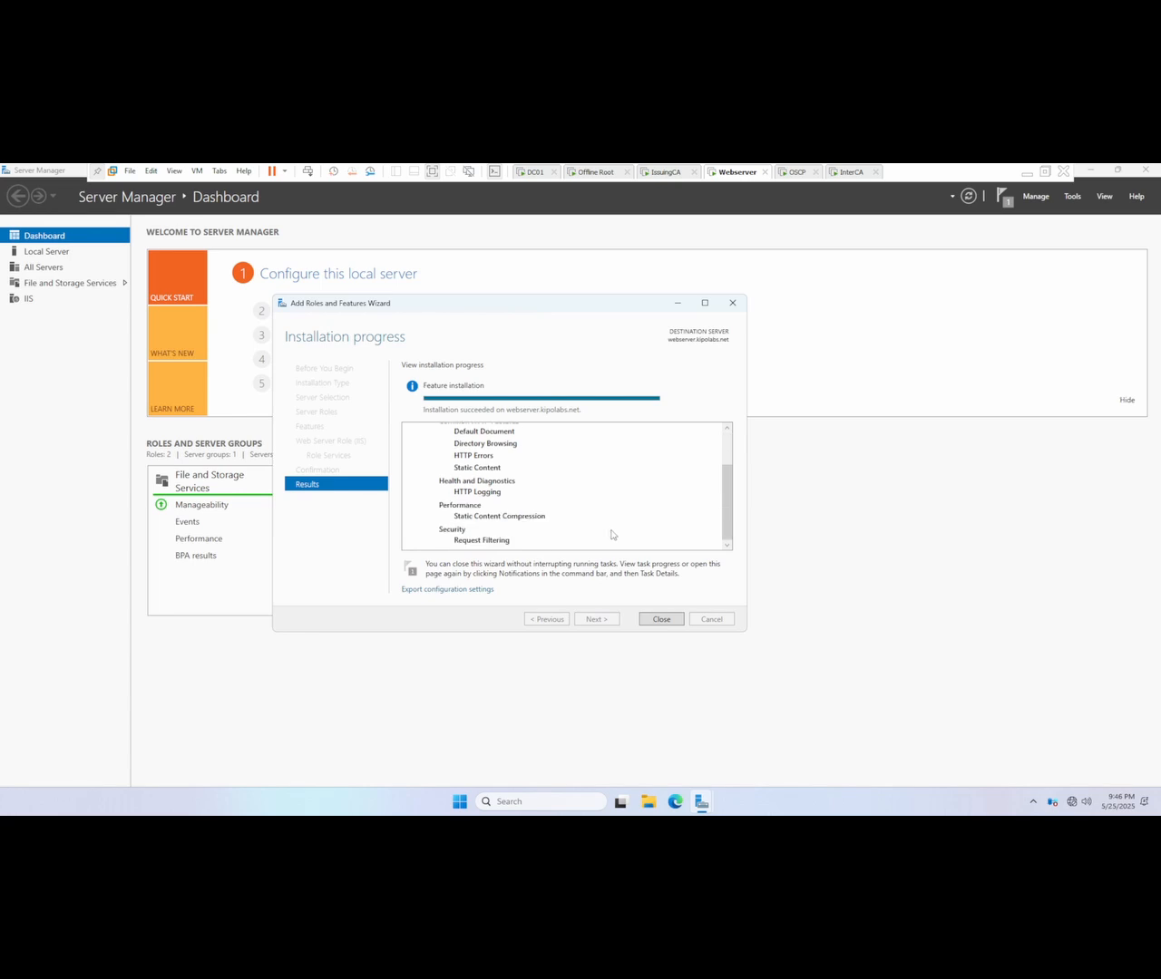
pyautogui.click(661, 619)
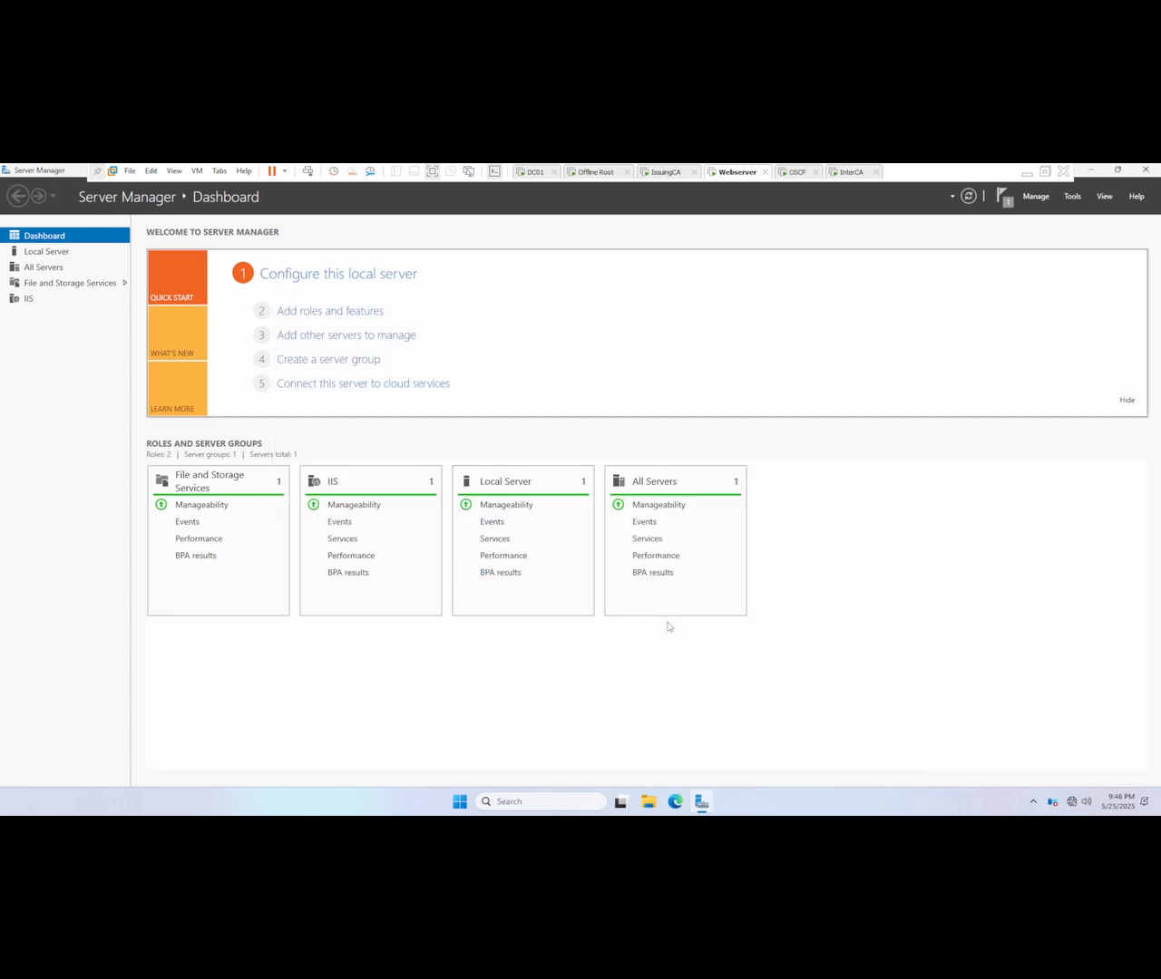
# Step: Open Internet Information Services (IIS) Manager and select Default Web Site under the WEBSERVER connection
pyautogui.click(1075, 202)
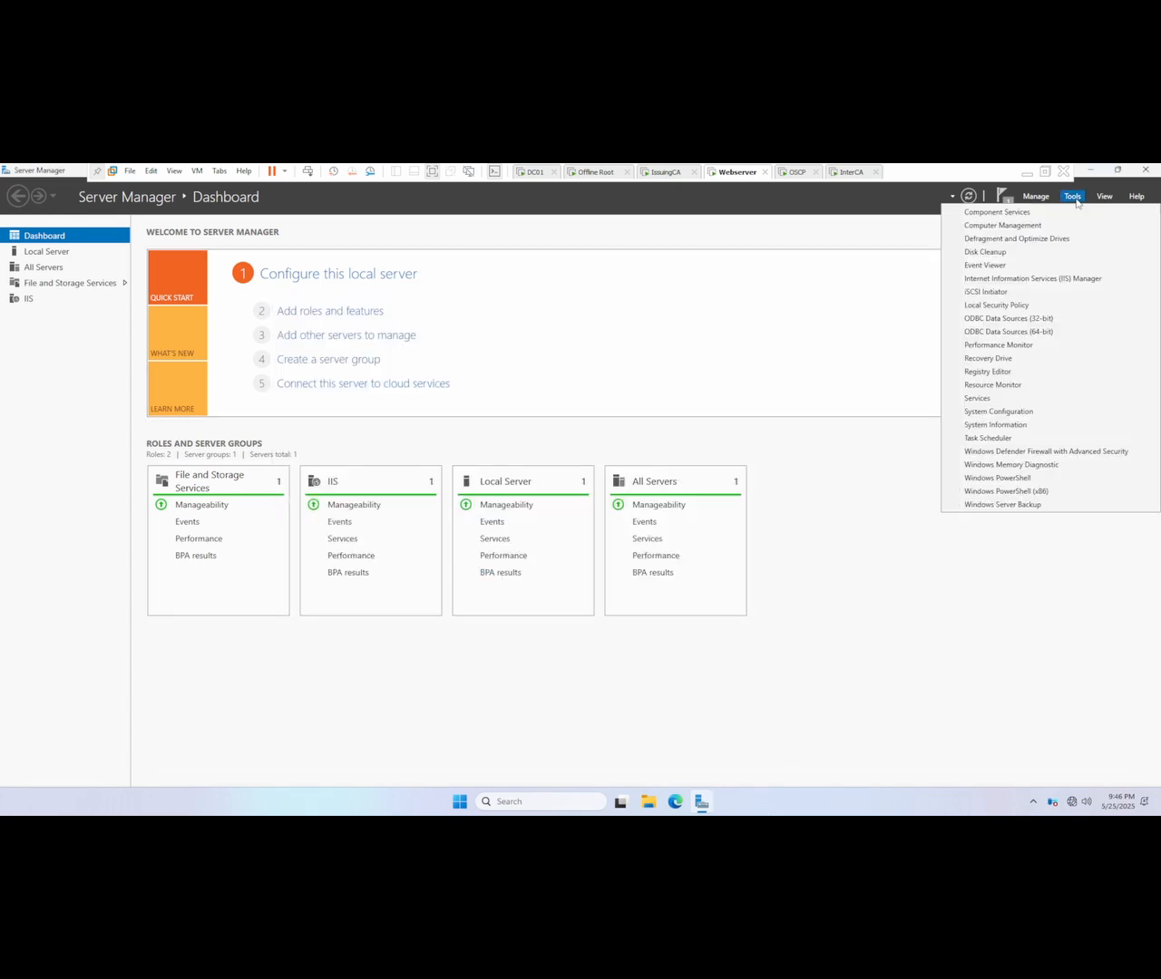
pyautogui.click(1054, 284)
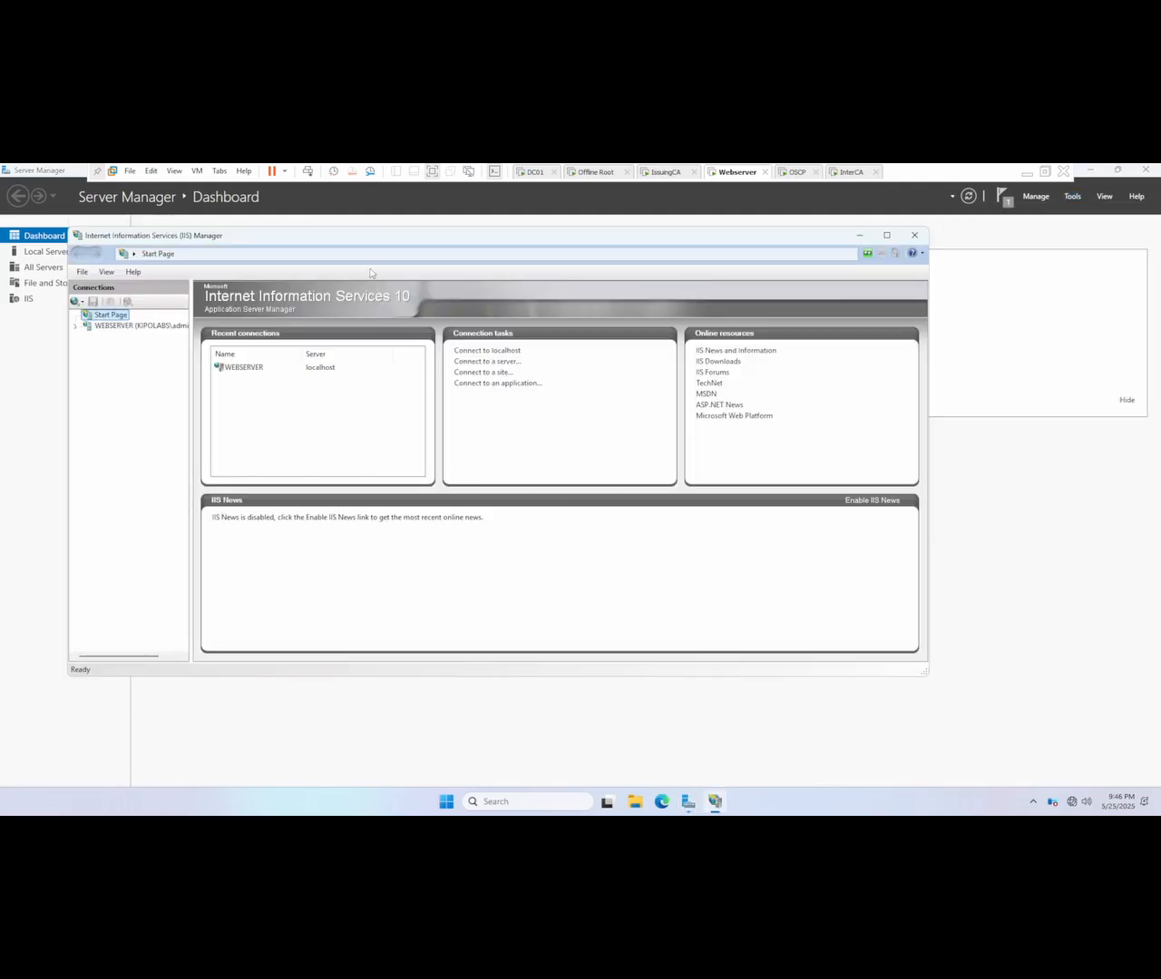
pyautogui.moveTo(360, 234); pyautogui.dragTo(493, 235)
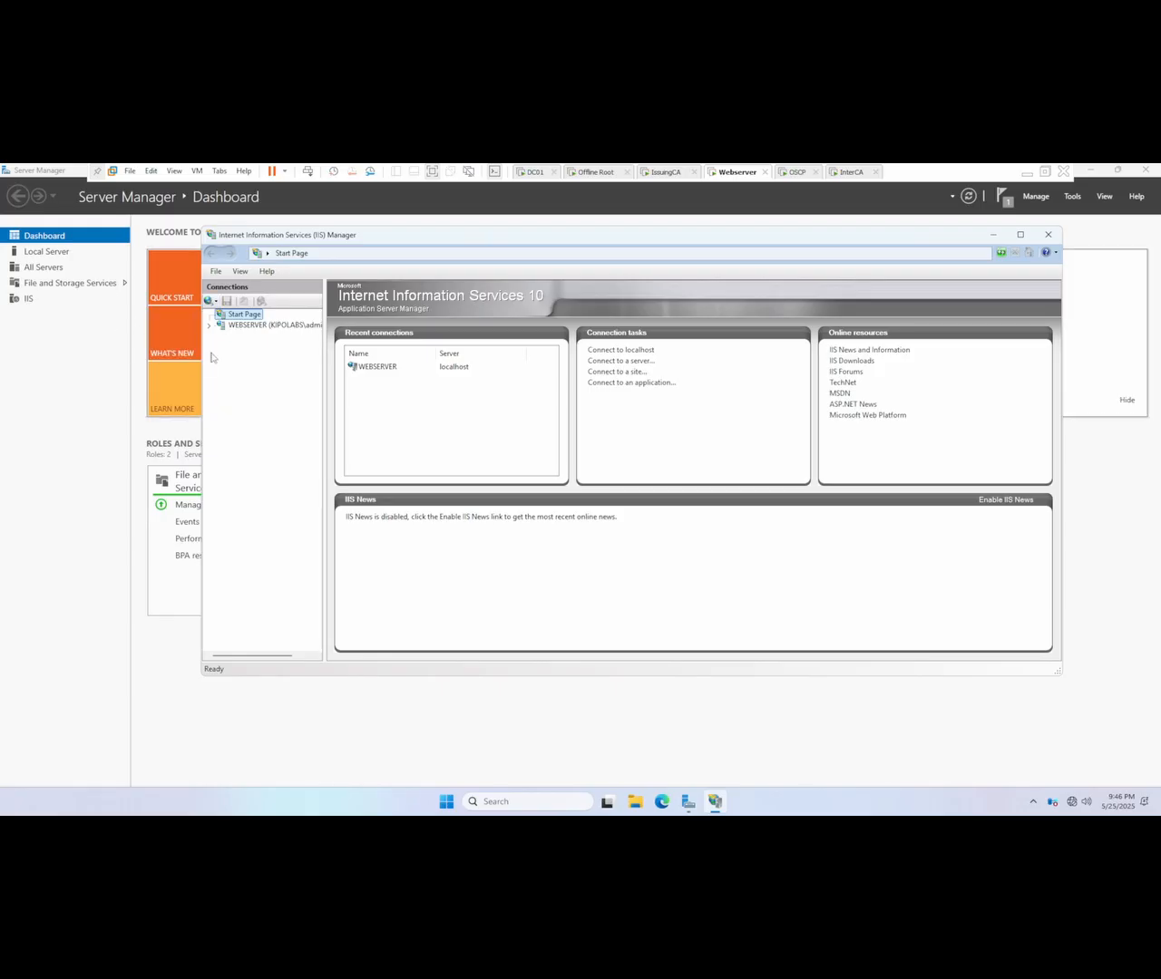
pyautogui.click(263, 324)
pyautogui.click(272, 357)
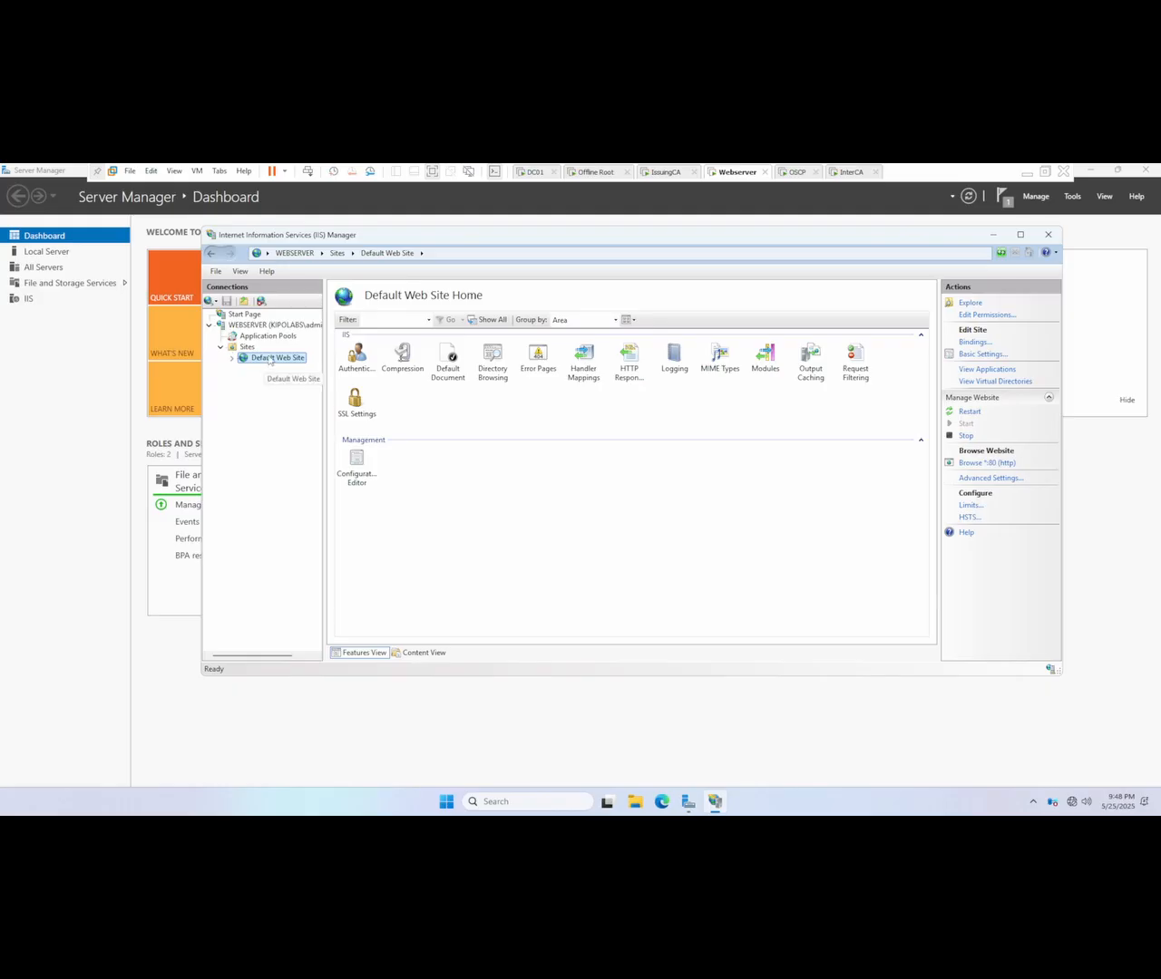
# Step: Start adding a virtual directory to Default Web Site with the alias CertEnroll
pyautogui.rightClick(271, 365)
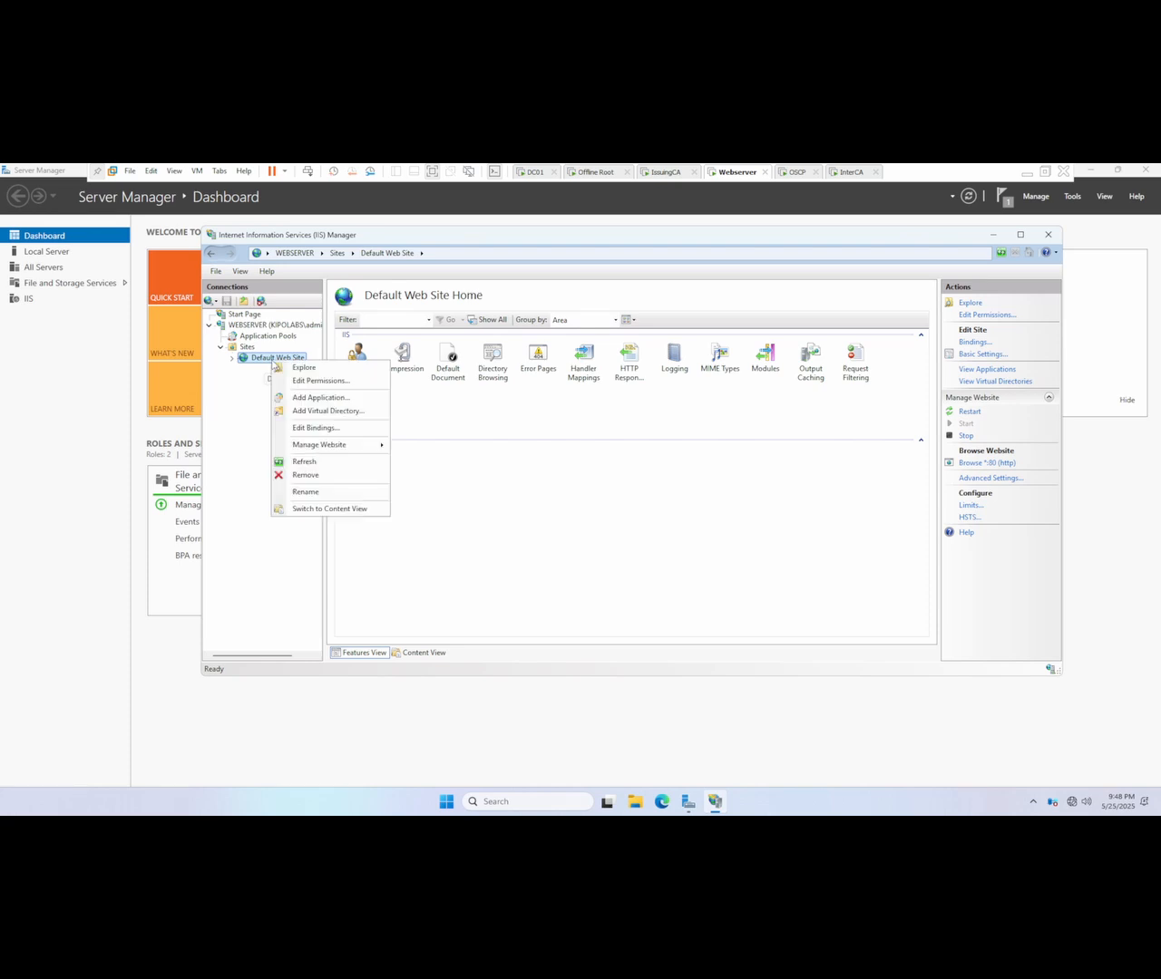
pyautogui.click(313, 414)
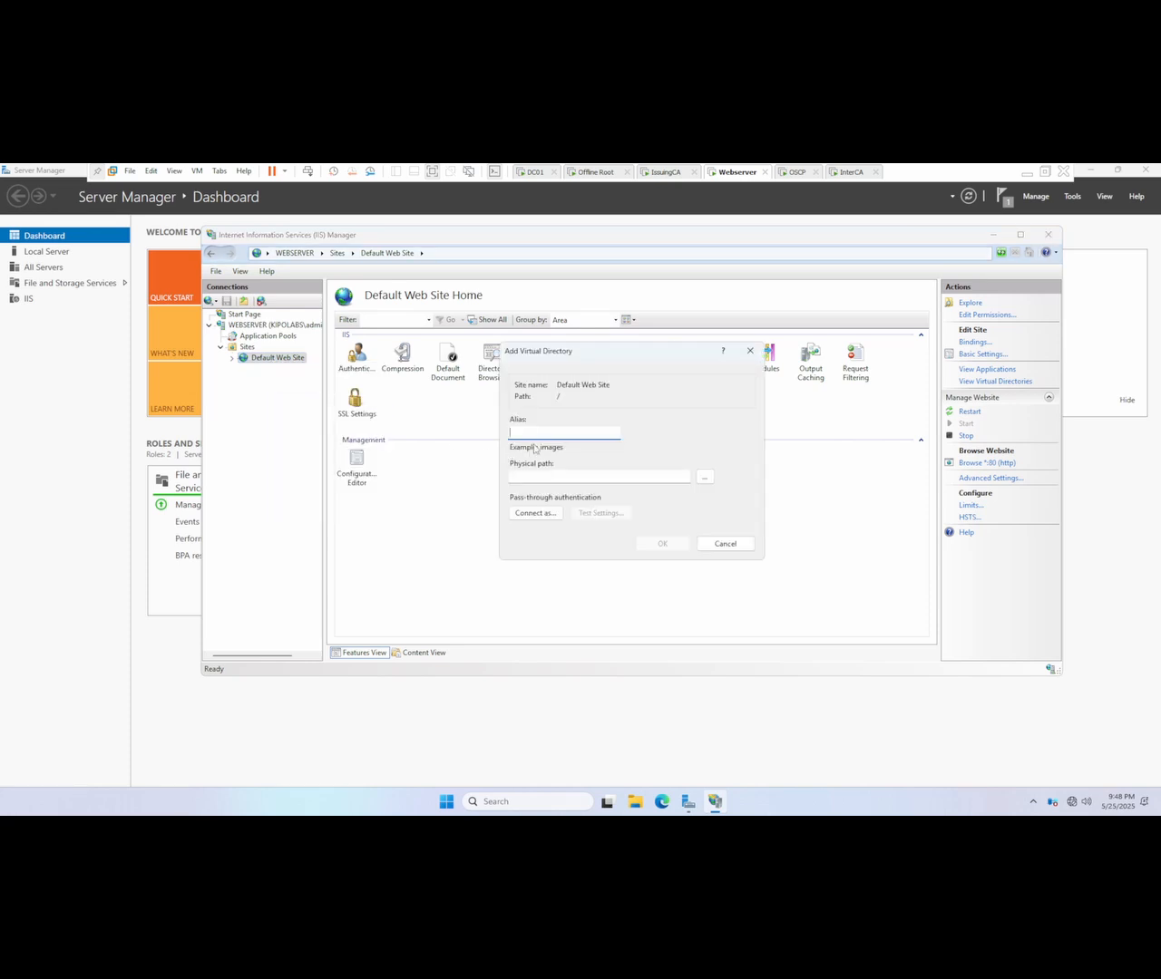
pyautogui.write('CertEnroll')
pyautogui.press('Tab')
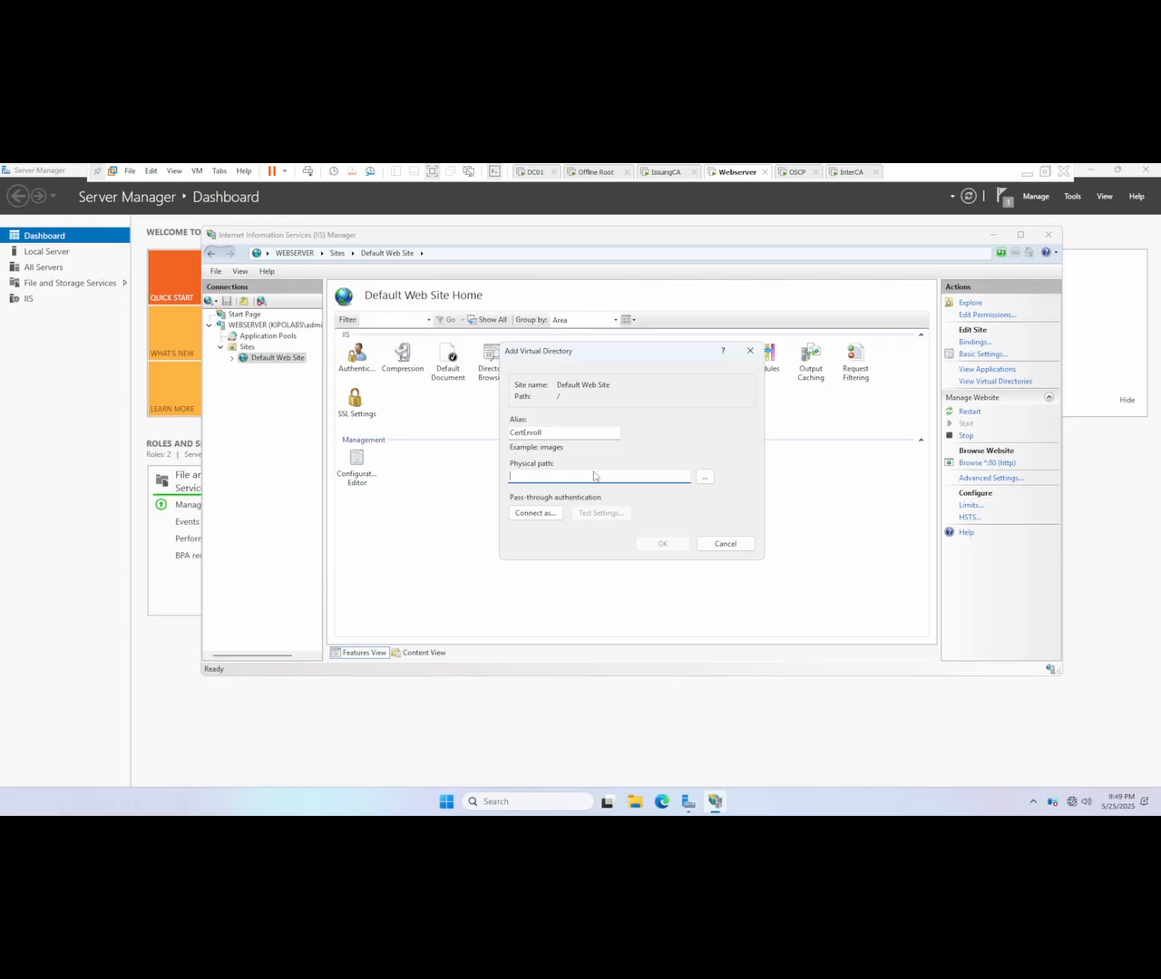
# Step: Set the virtual directory's physical path to C:\CertEnroll by browsing for the folder, and create the virtual directory
pyautogui.click(705, 477)
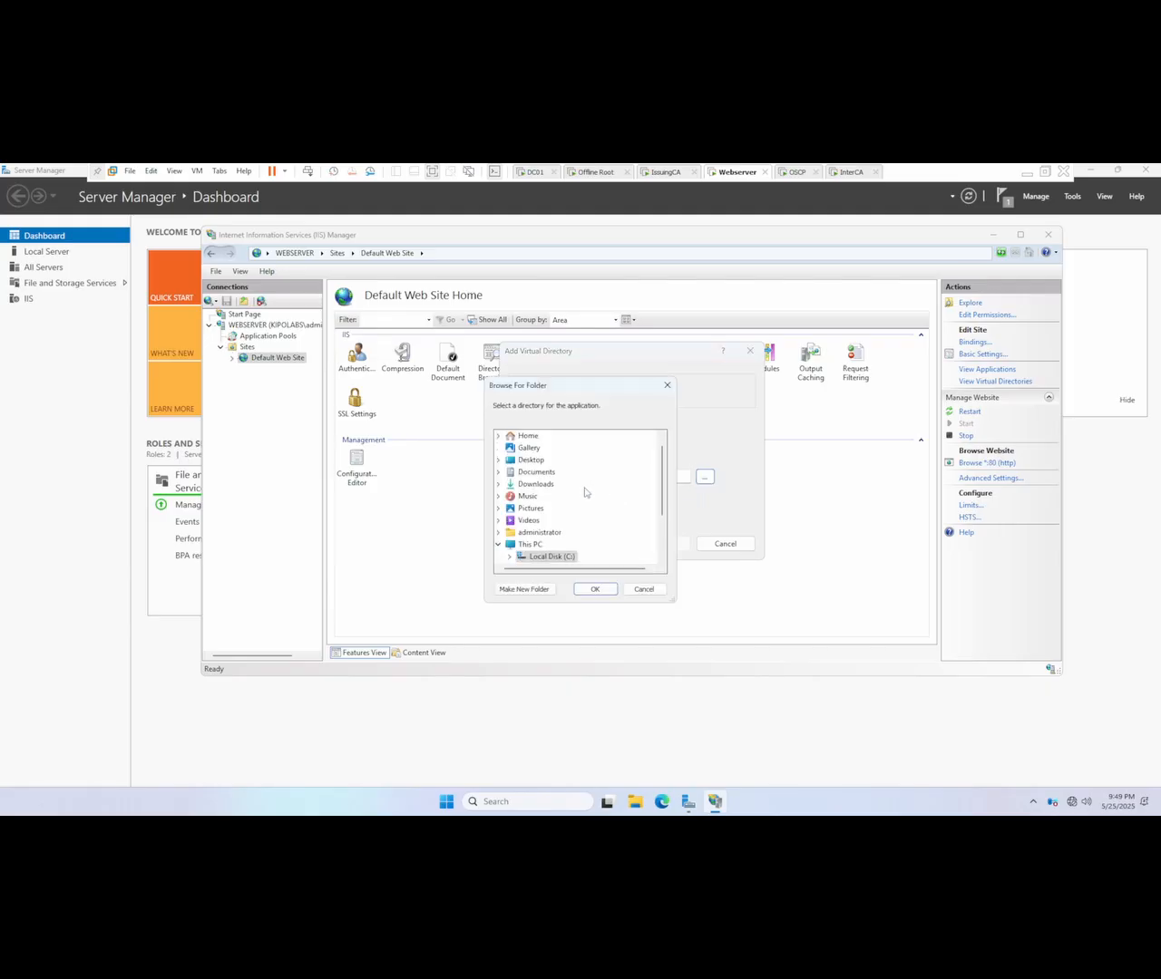
pyautogui.click(529, 548)
pyautogui.click(536, 557)
pyautogui.scroll(-1, 580, 526)
pyautogui.scroll(-1, 580, 525)
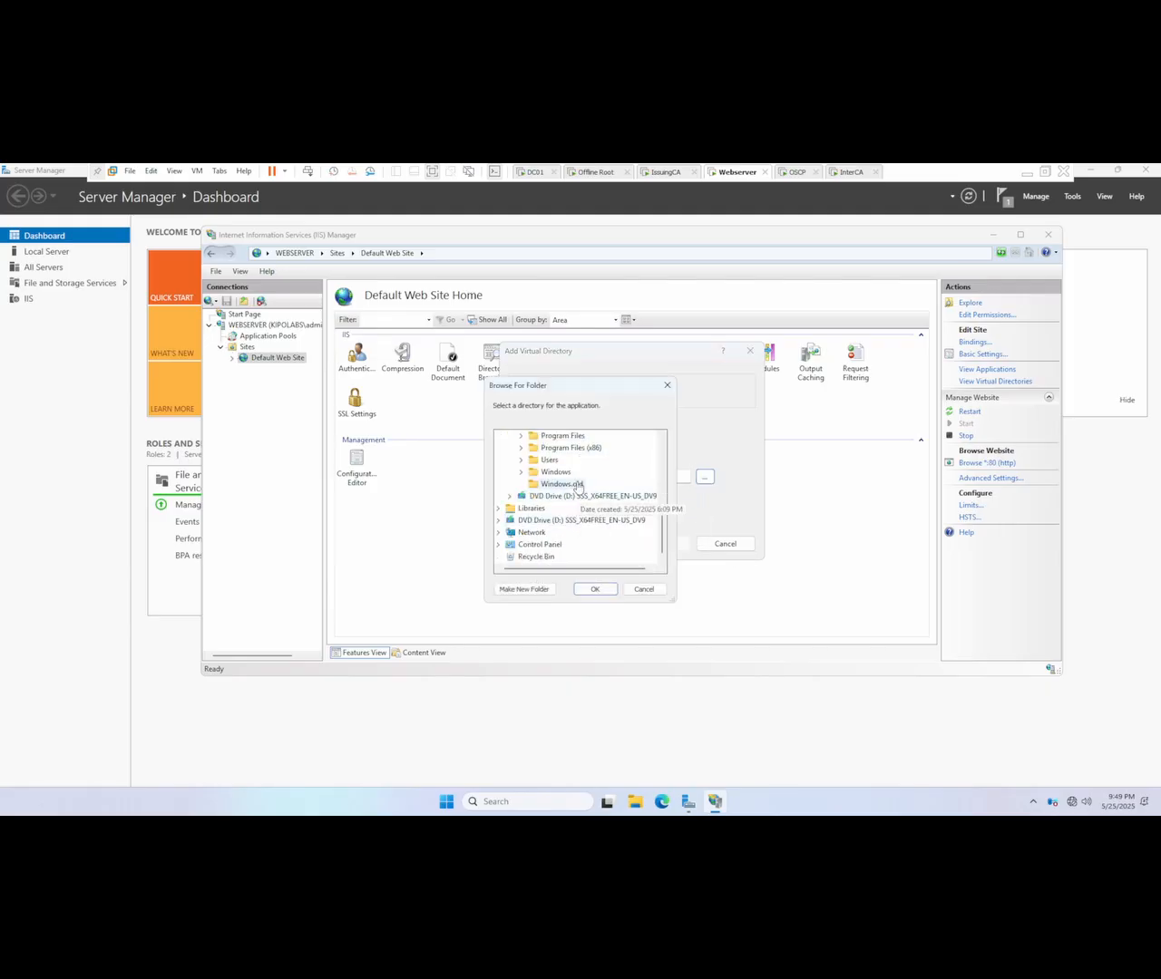
pyautogui.scroll(1, 575, 489)
pyautogui.click(558, 437)
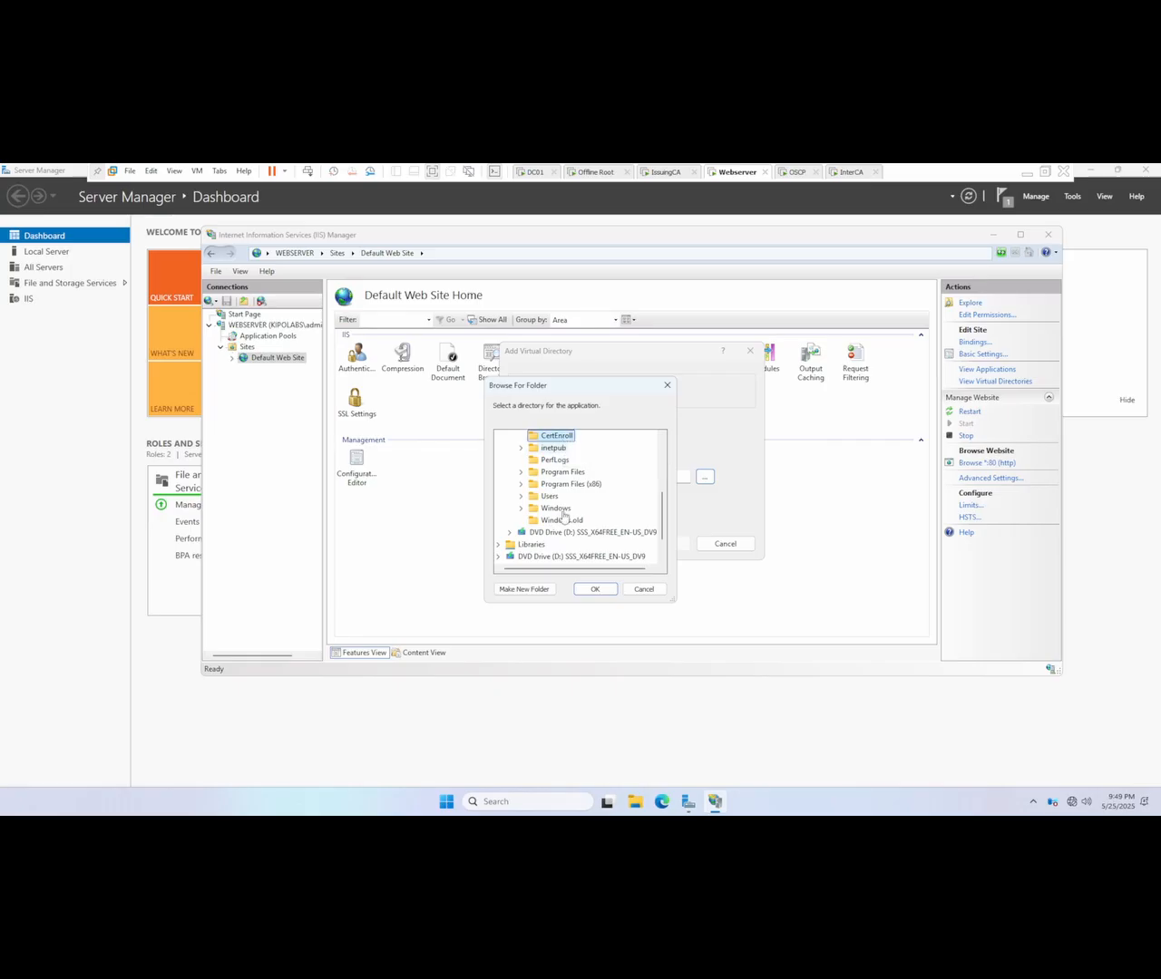
pyautogui.click(595, 589)
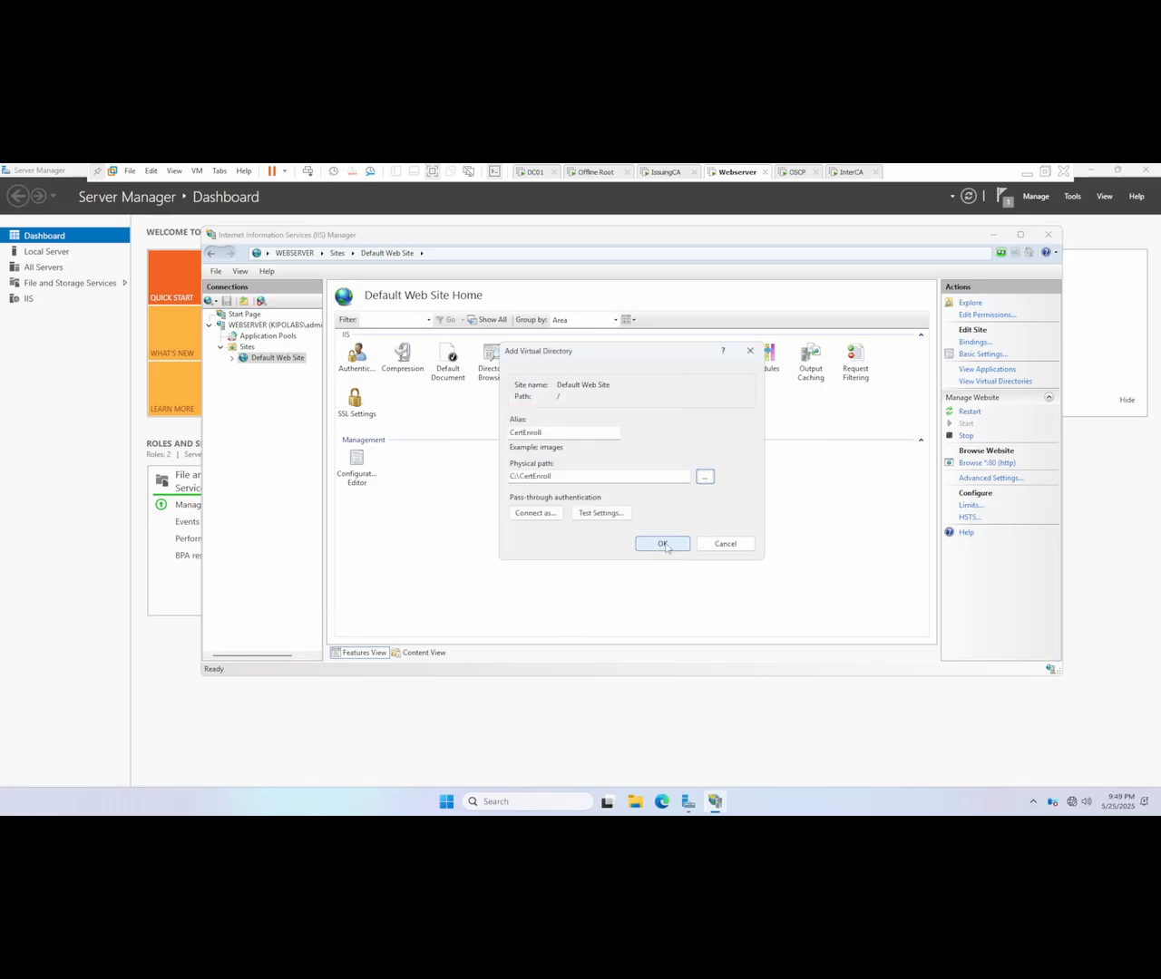
pyautogui.click(663, 544)
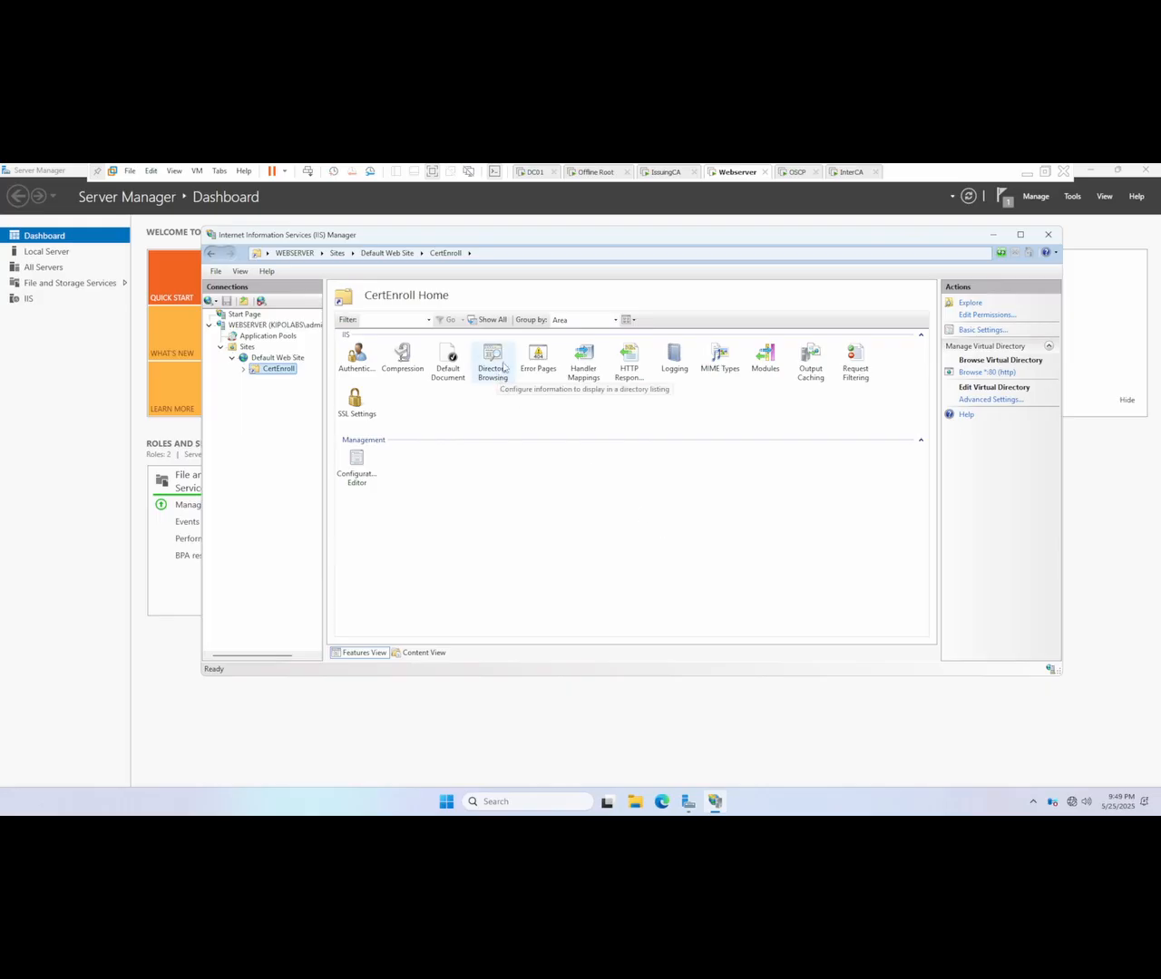
# Step: Enable Directory Browsing for the CertEnroll virtual directory and return to its home page
pyautogui.click(505, 365)
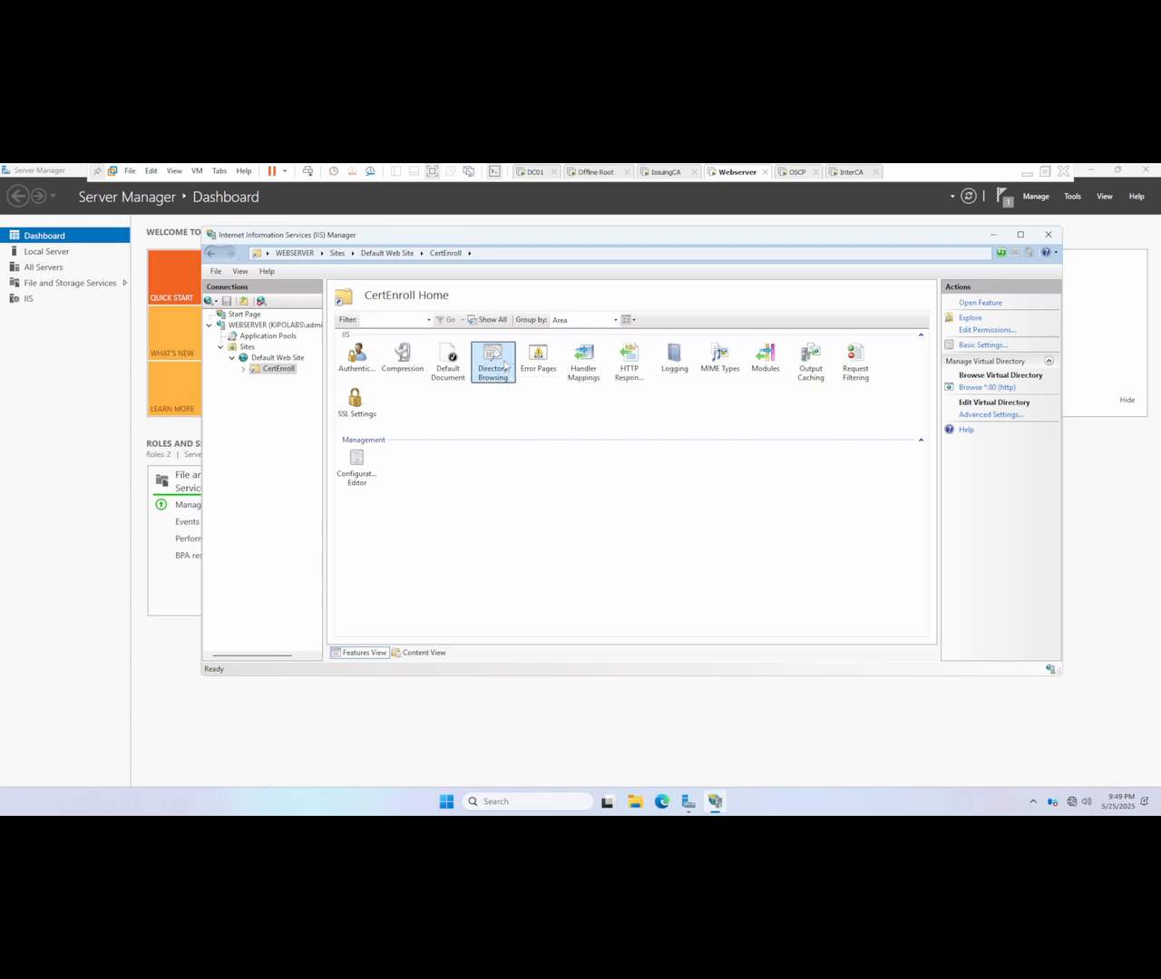
pyautogui.doubleClick(505, 366)
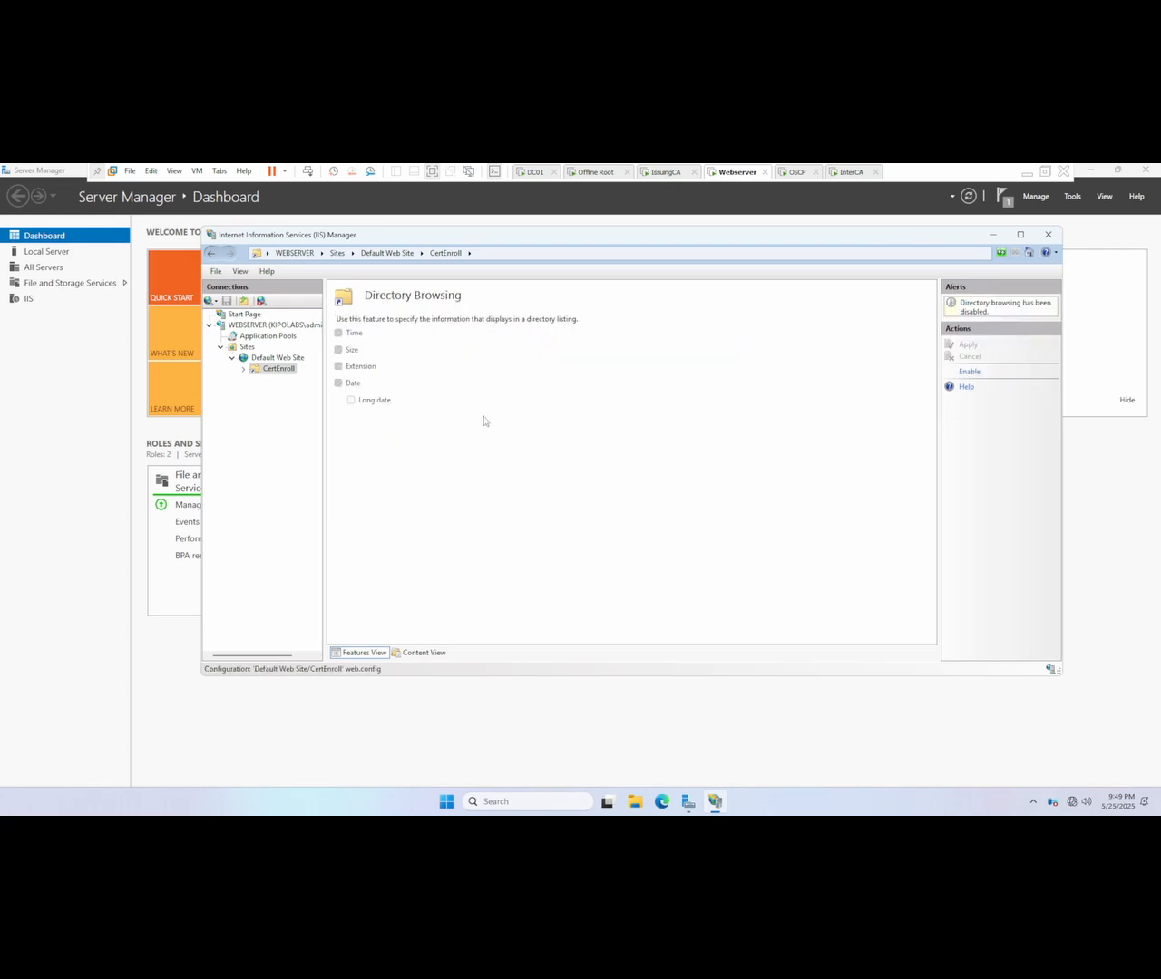
pyautogui.click(969, 374)
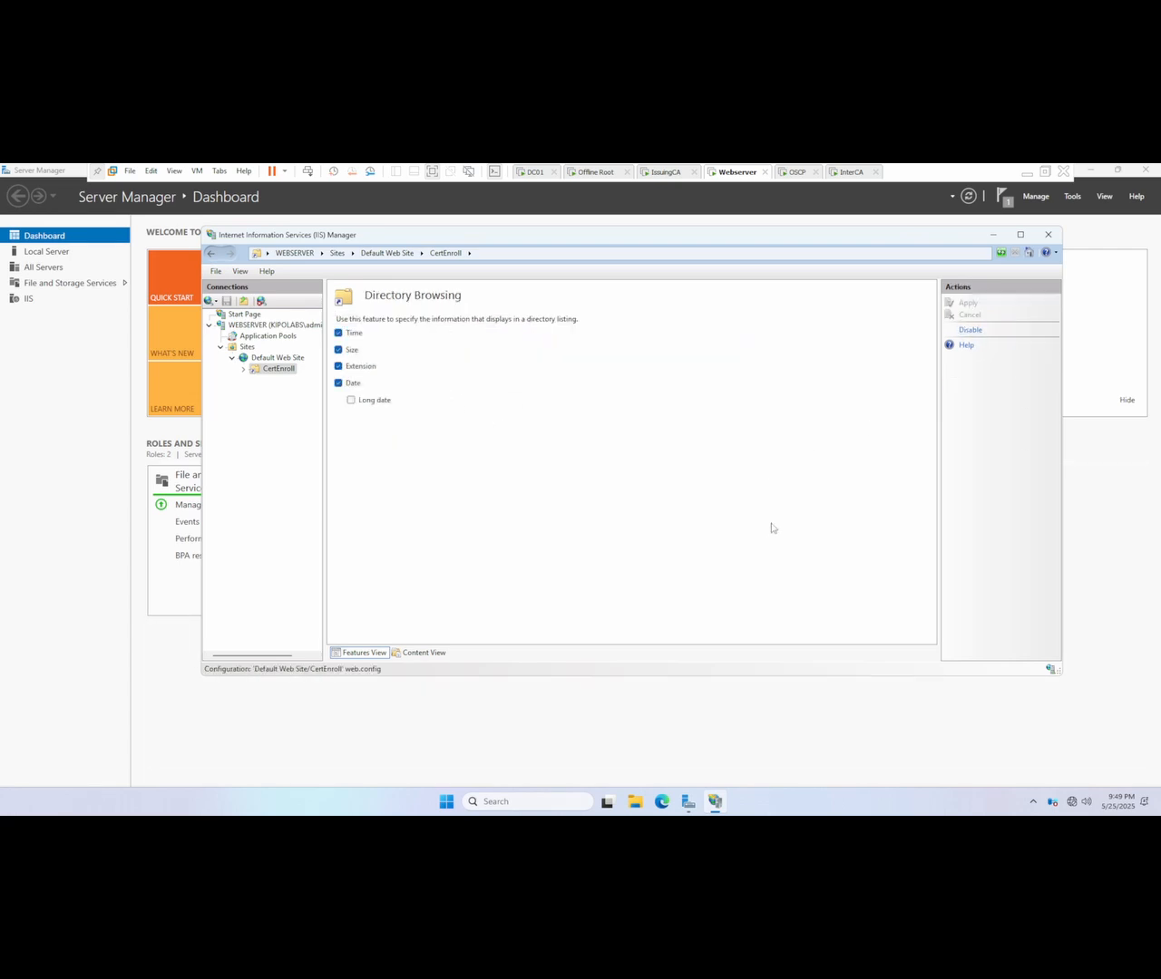
pyautogui.click(279, 370)
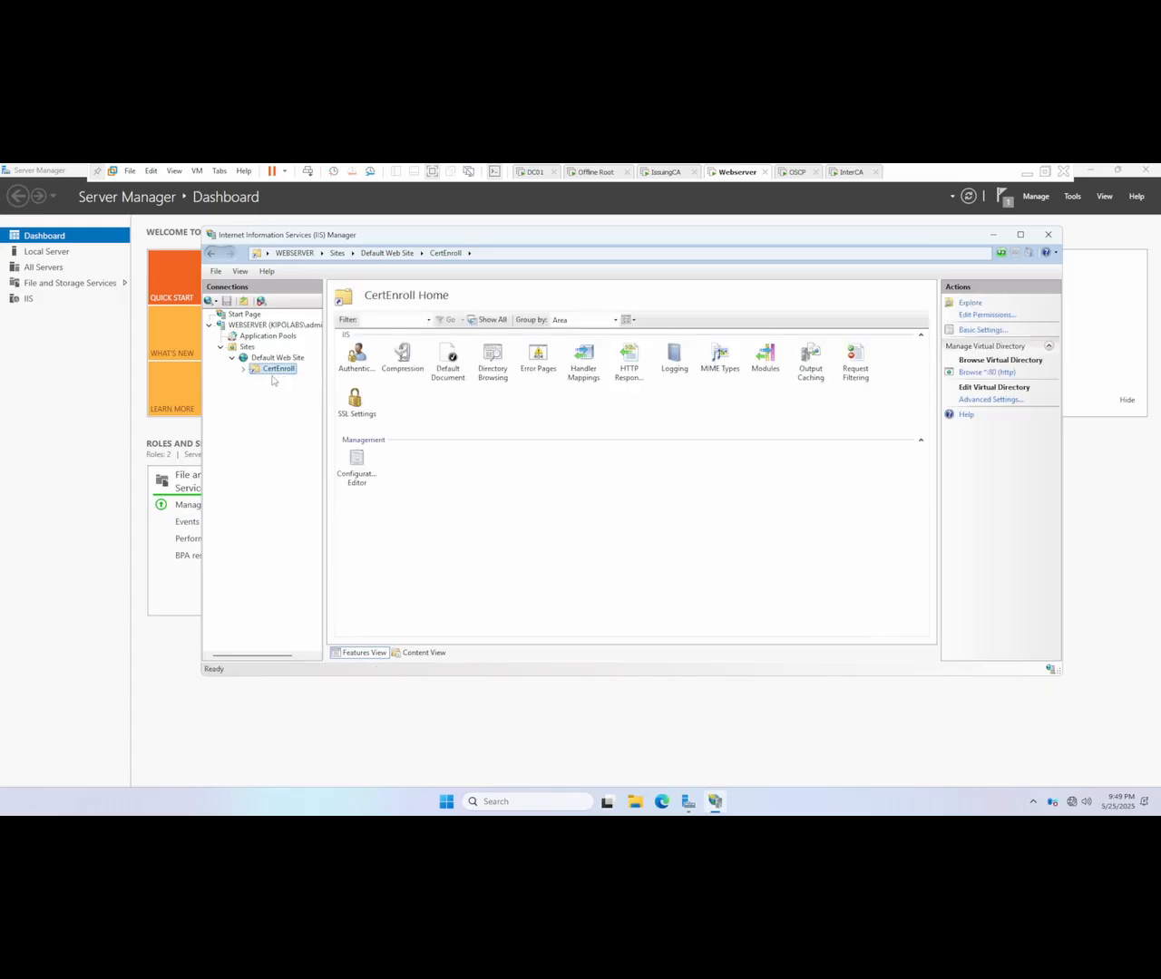
# Step: Minimize the IIS console and Server Manager, and open Microsoft Edge on the Webserver VM
pyautogui.click(857, 363)
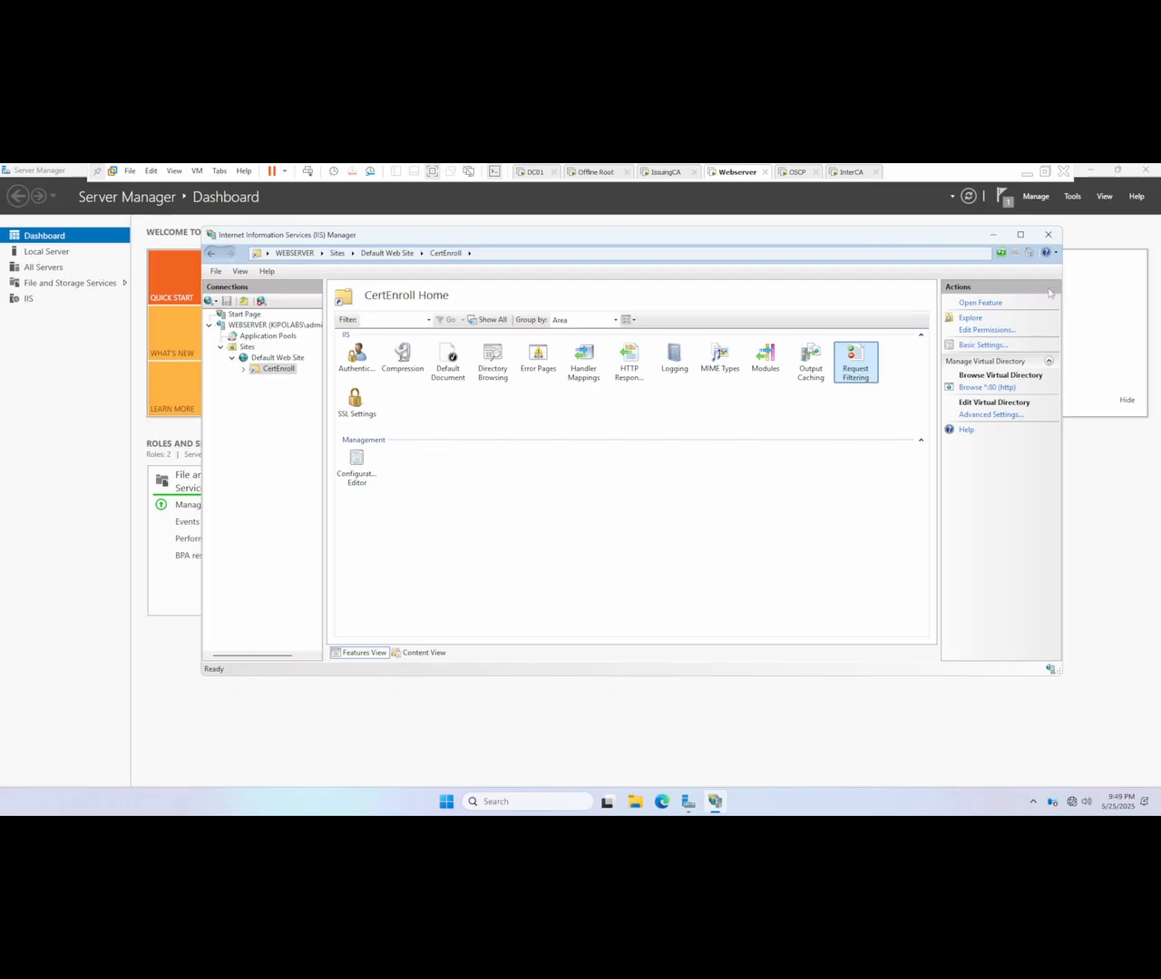
pyautogui.click(993, 234)
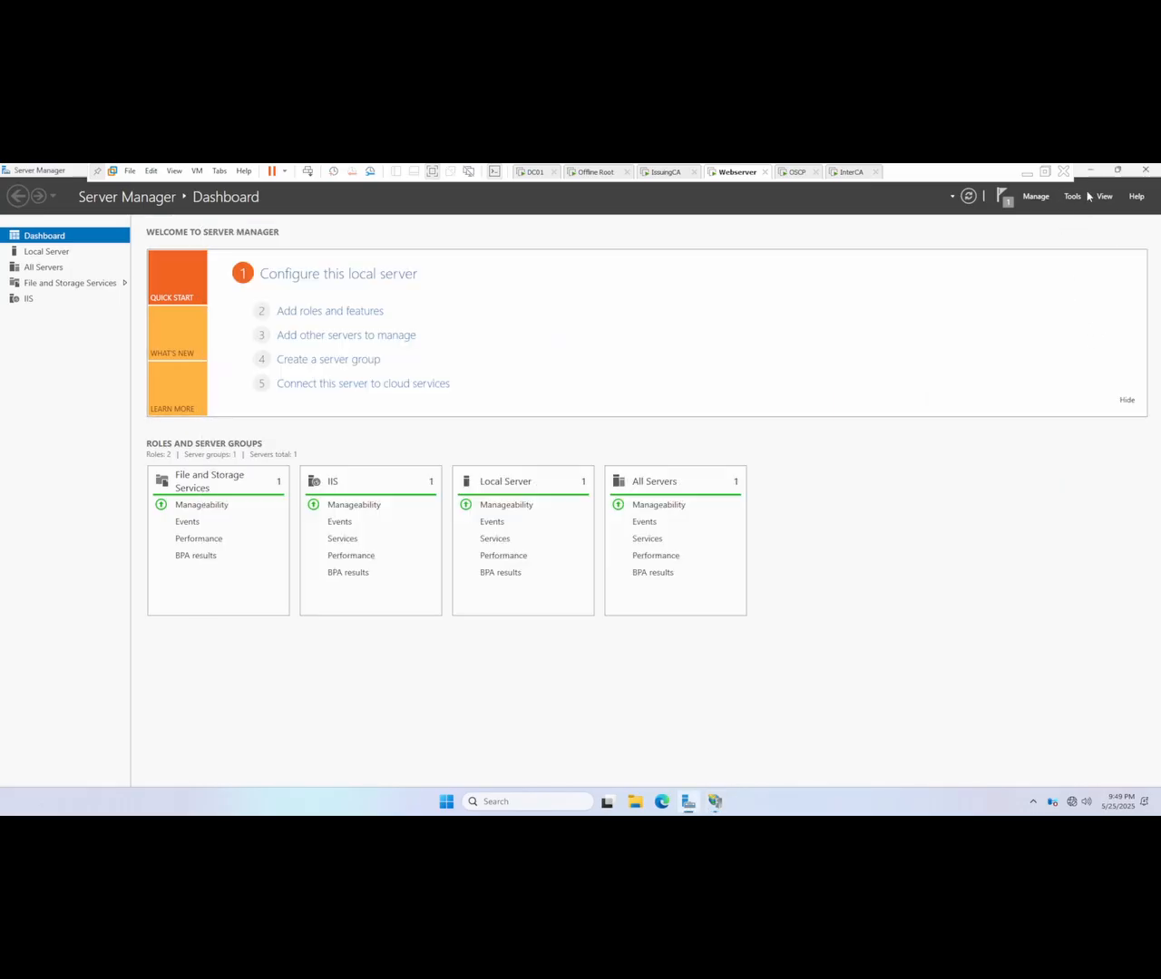
pyautogui.click(1089, 171)
pyautogui.click(662, 801)
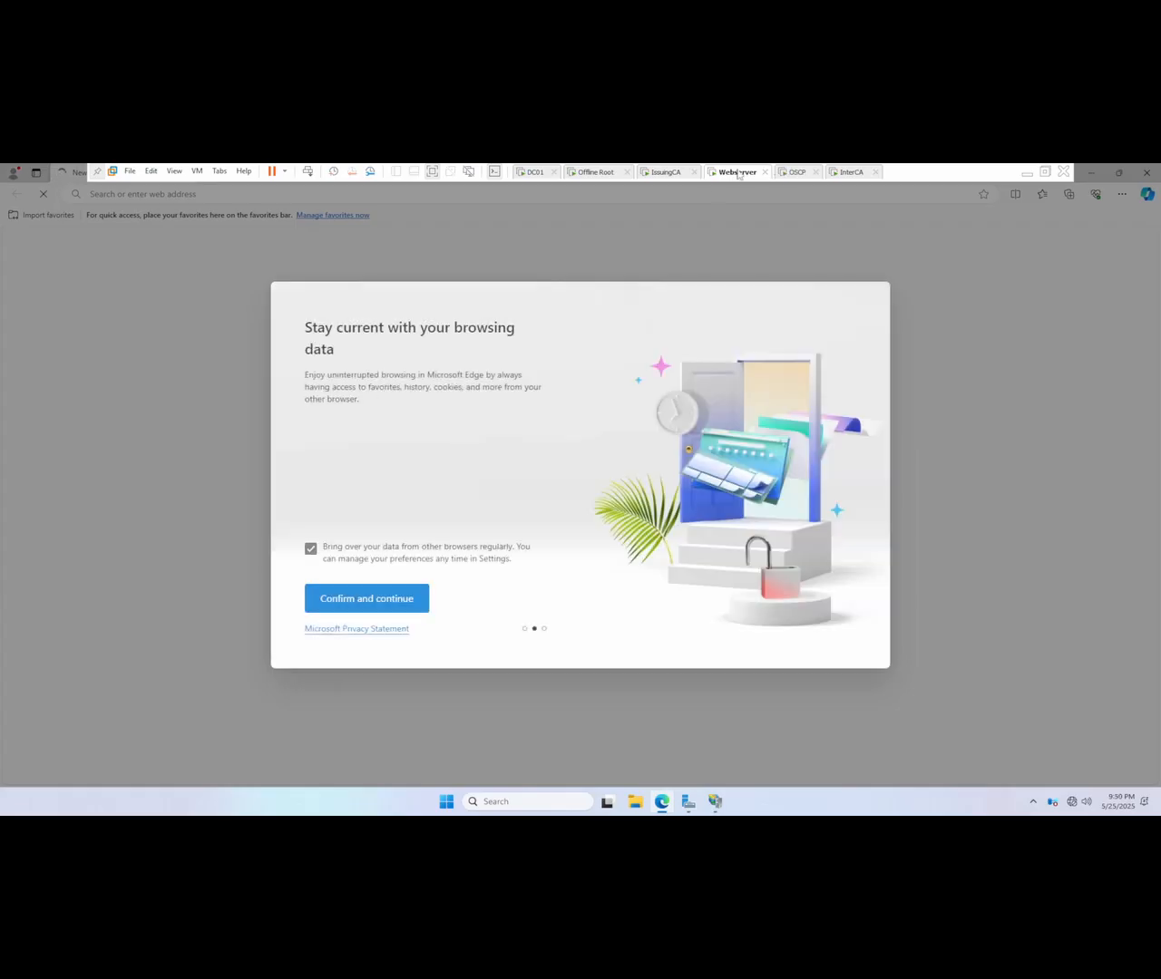
# Step: Switch to the DC01 virtual machine and bring up its sign-in prompt from the lock screen
pyautogui.click(665, 172)
pyautogui.click(529, 172)
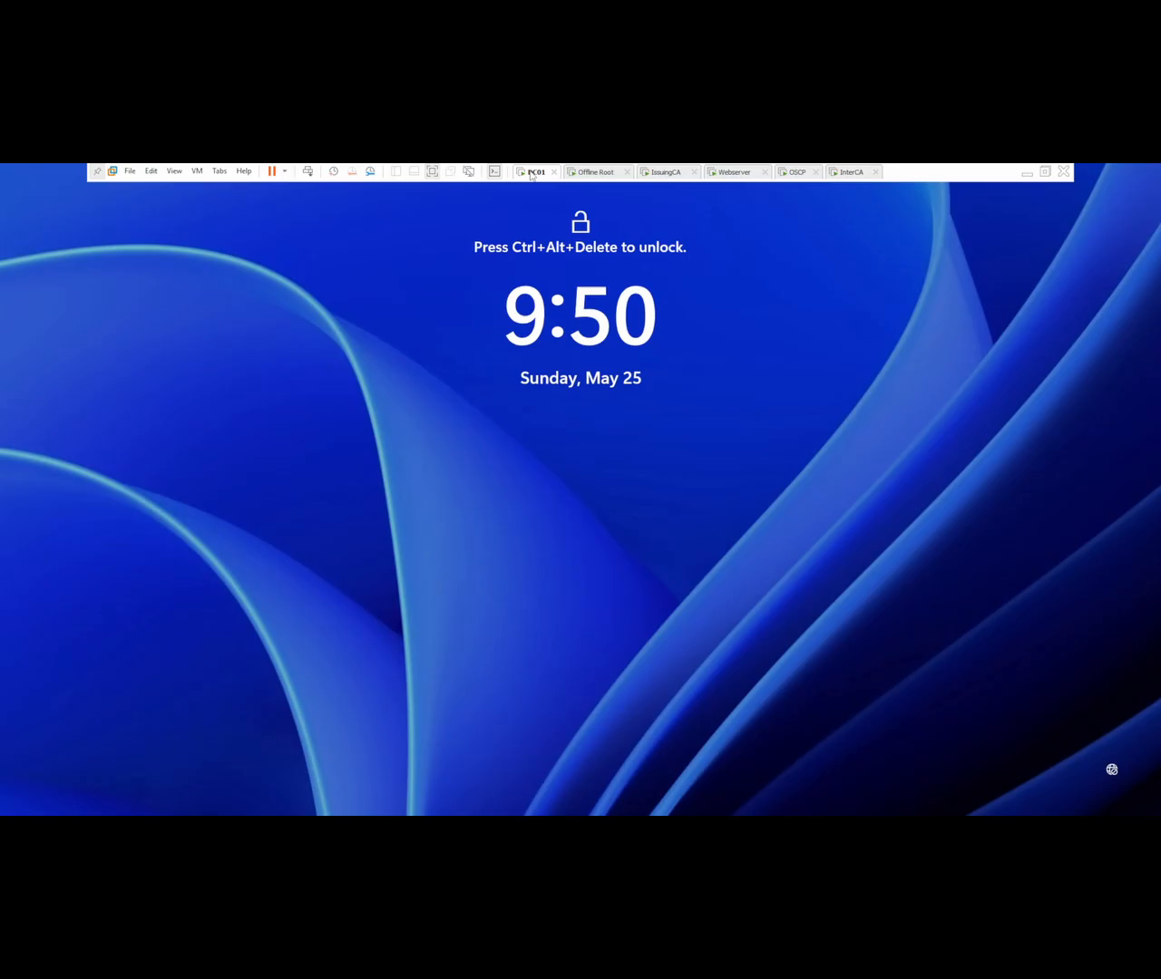
pyautogui.rightClick(532, 175)
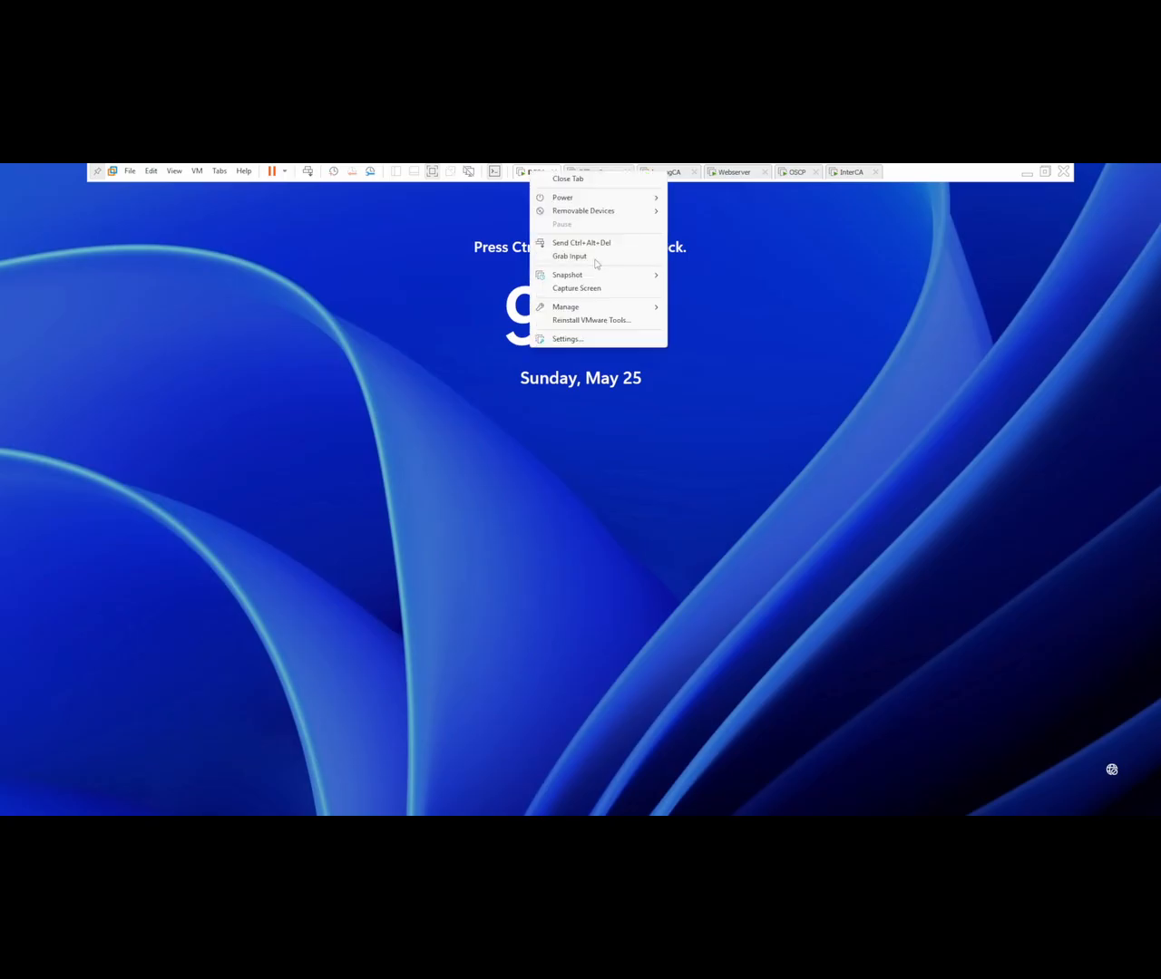
pyautogui.click(599, 244)
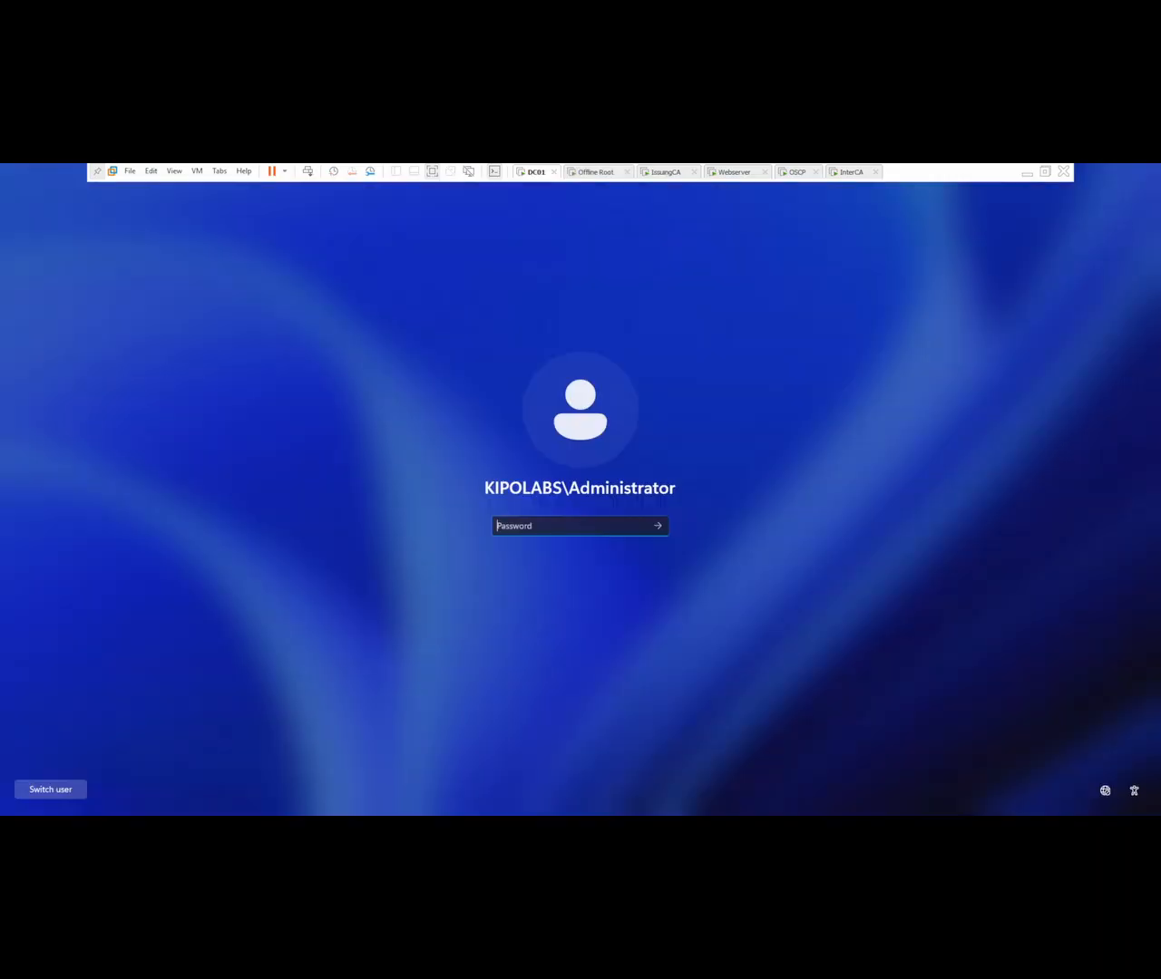
# Step: Try to sign in to DC01 as KIPOLABS\Administrator by entering the account password
pyautogui.press('capslock')
pyautogui.write('•')
pyautogui.press('BackSpace')
pyautogui.write('•••••••••••')
pyautogui.press('Return')
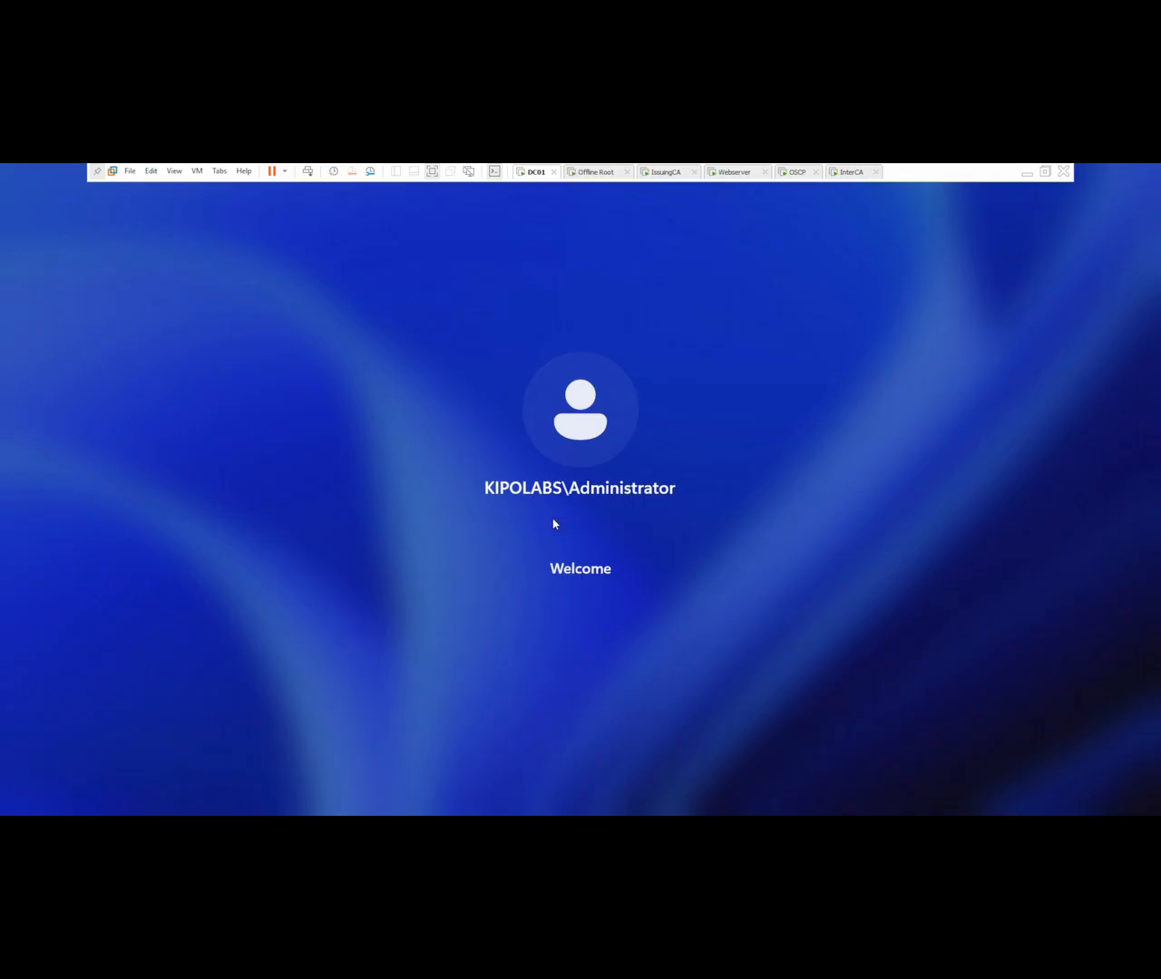
# Step: Re-enter the account password to sign in to DC01 as KIPOLABS\Administrator, and close the open Command Prompt window
pyautogui.click(566, 581)
pyautogui.press('capslock')
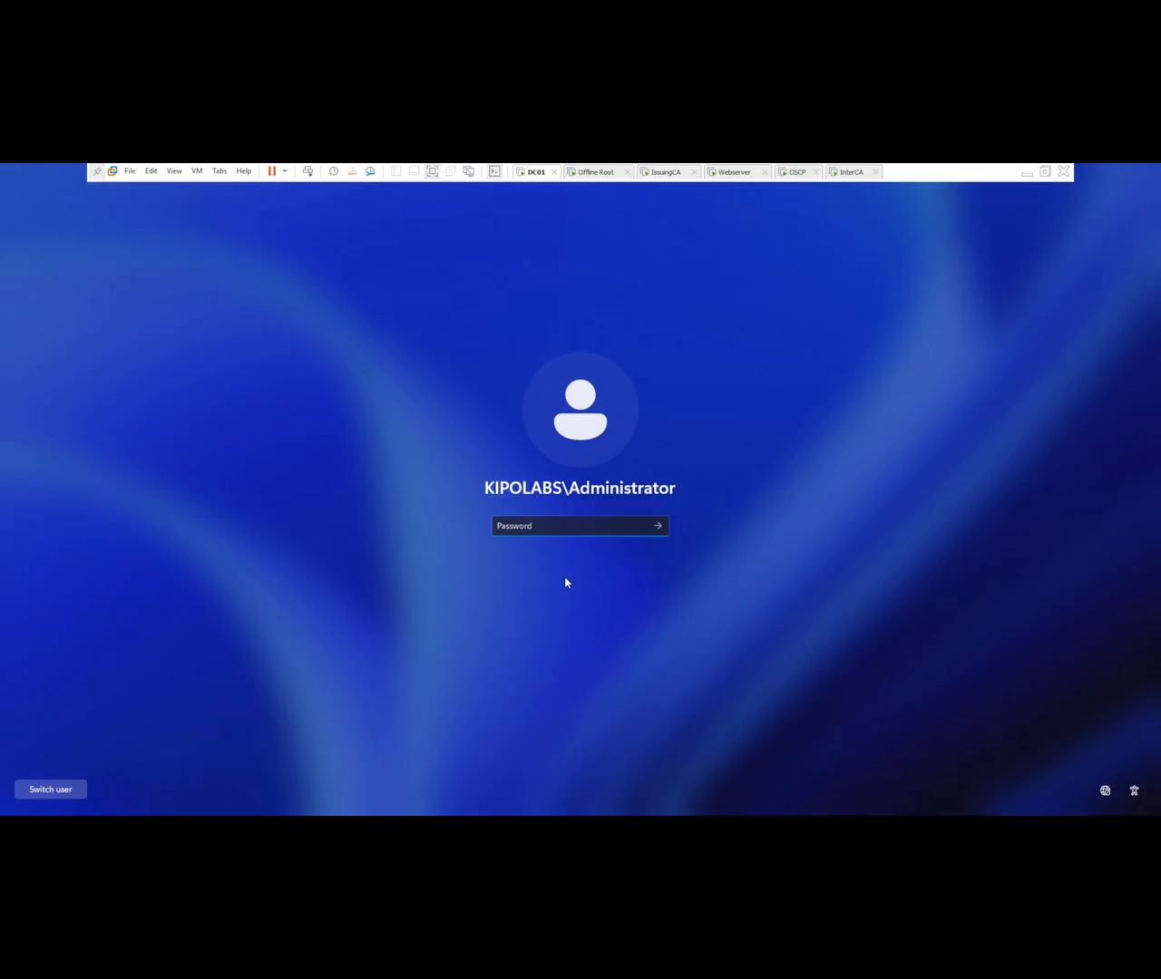
pyautogui.write('•••••••••')
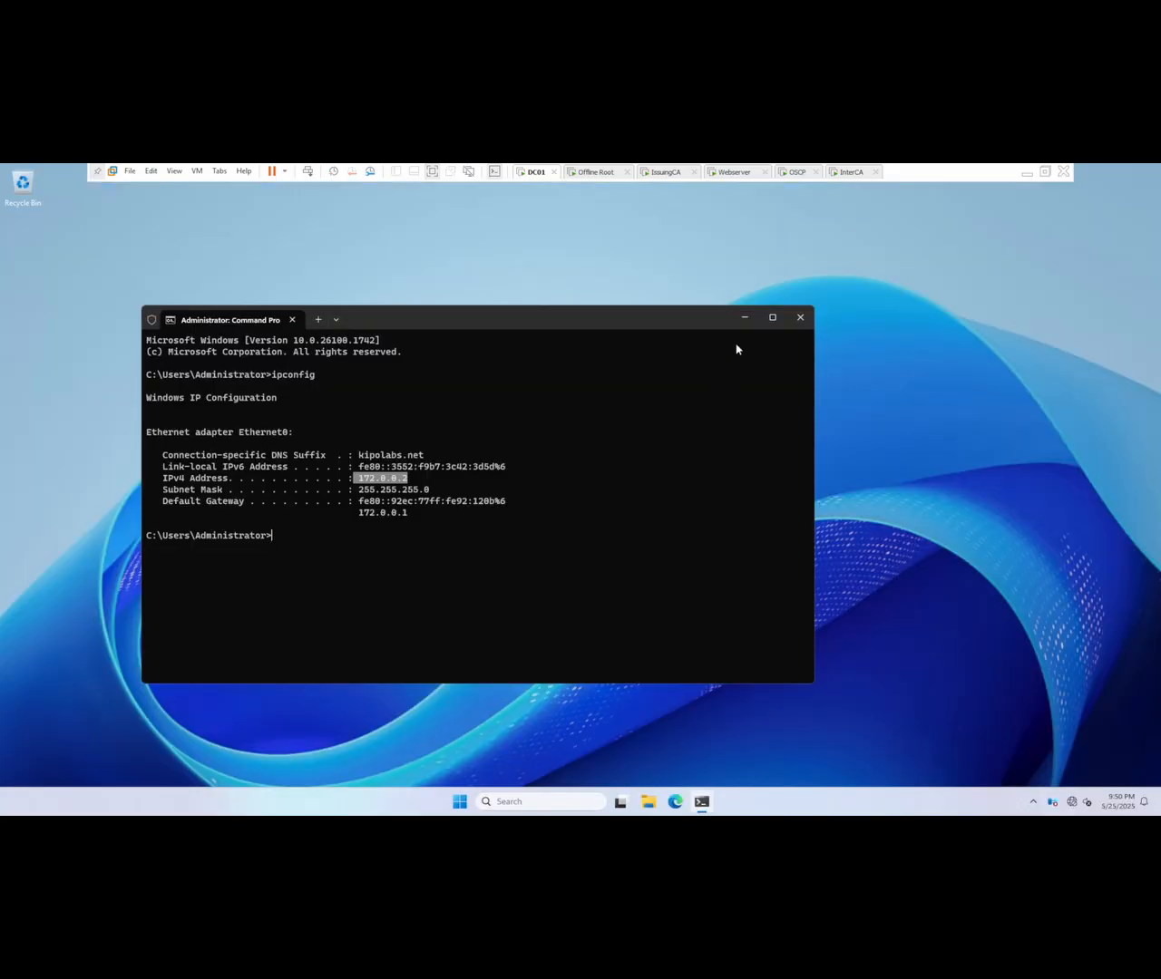
pyautogui.click(799, 316)
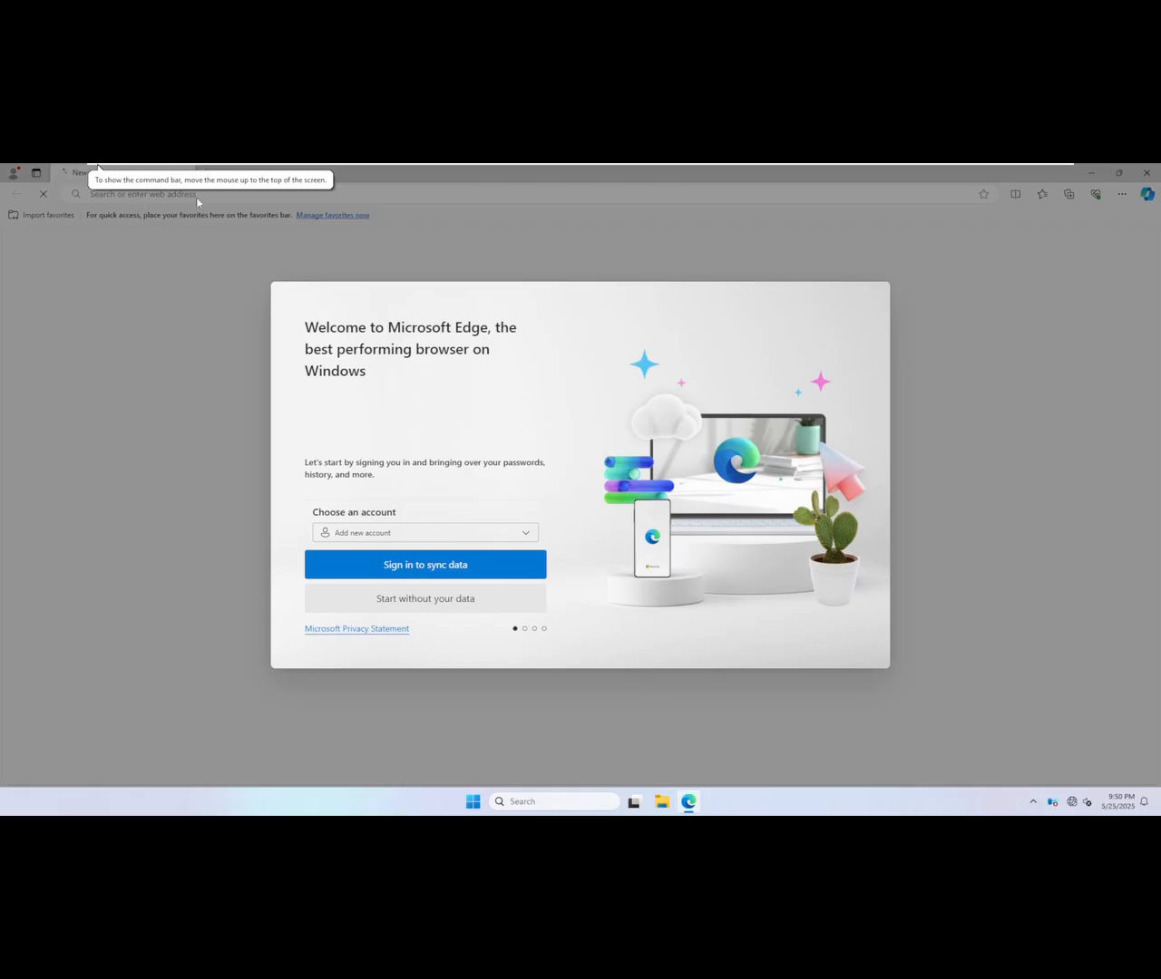
# Step: Complete Microsoft Edge's first-run setup on DC01 without signing in, with browser data import and Microsoft experience personalization turned off
pyautogui.click(459, 602)
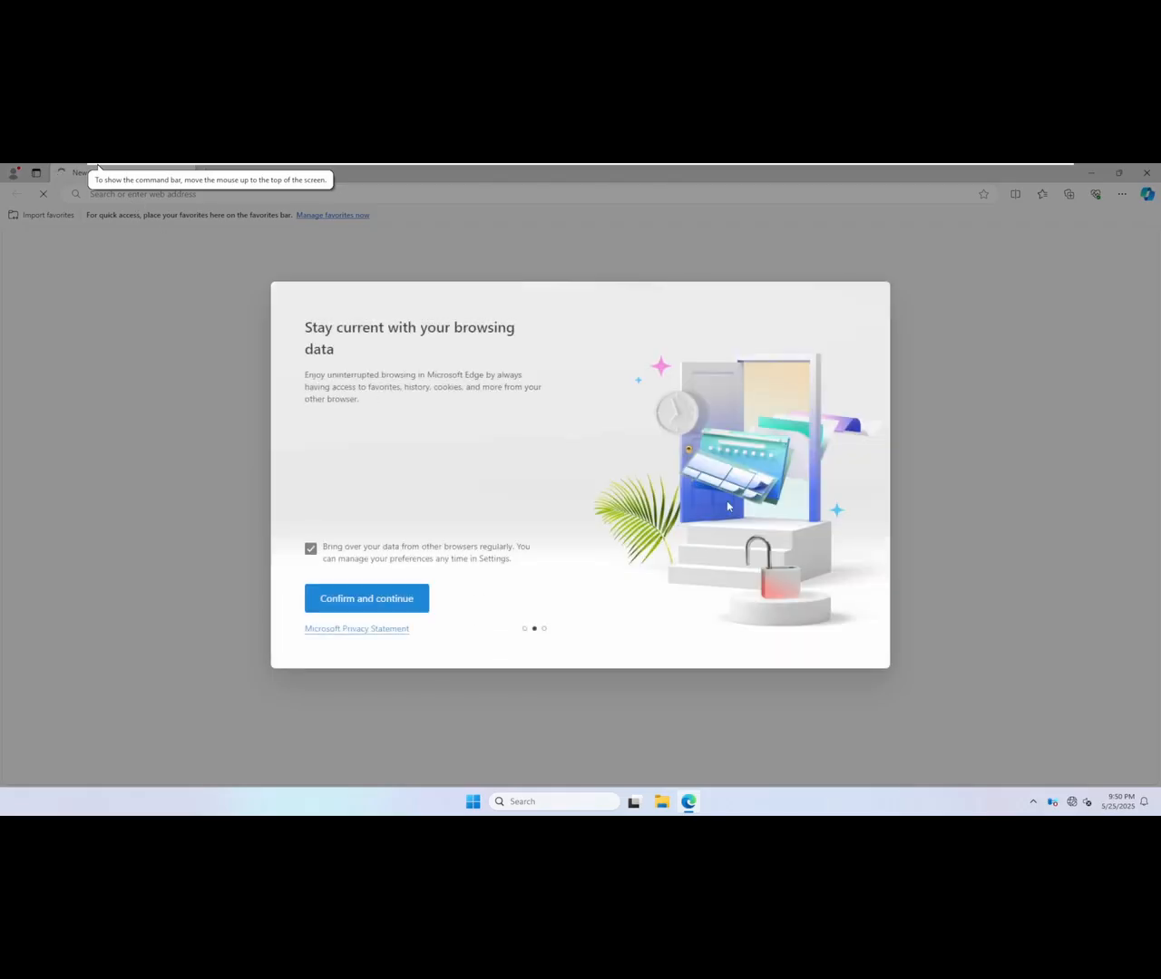
pyautogui.click(311, 549)
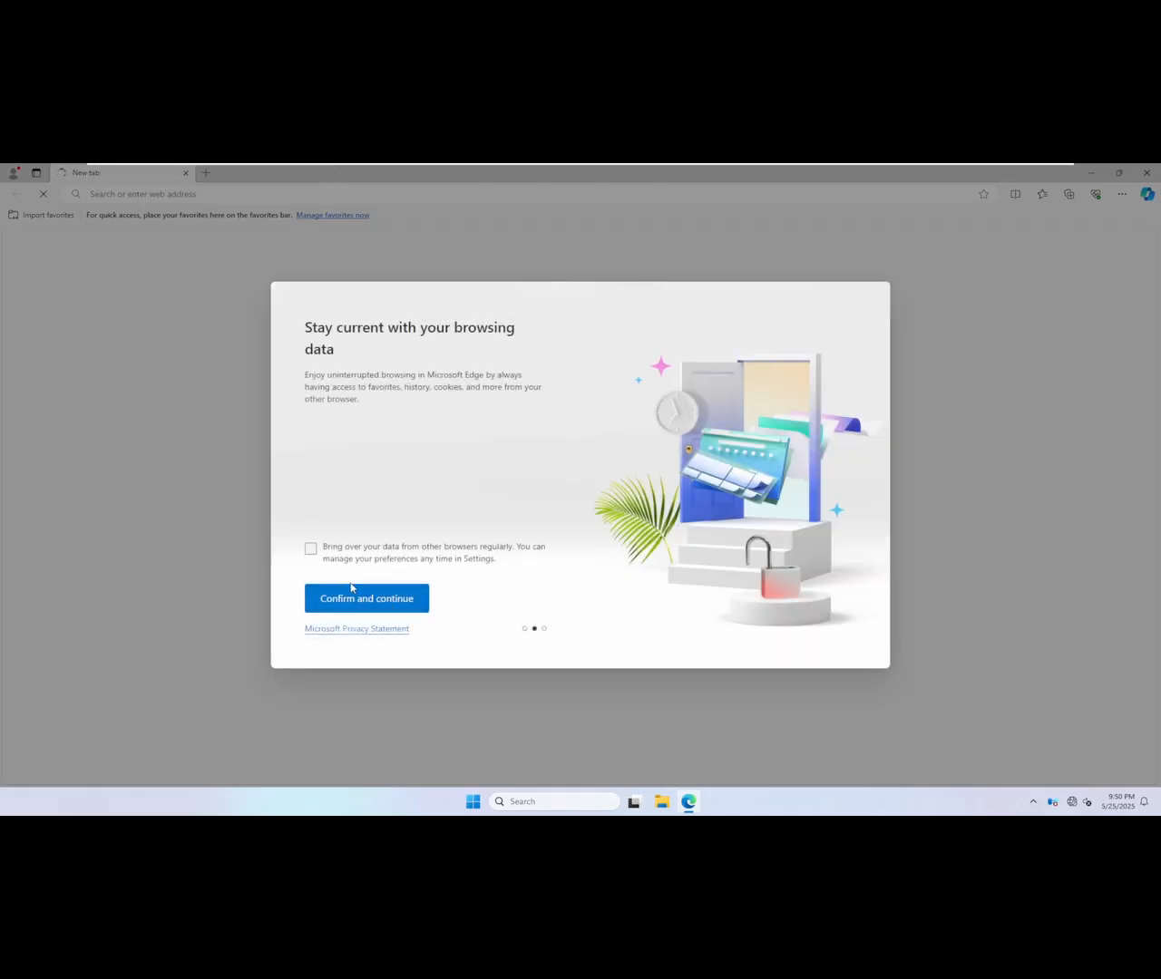
pyautogui.click(412, 613)
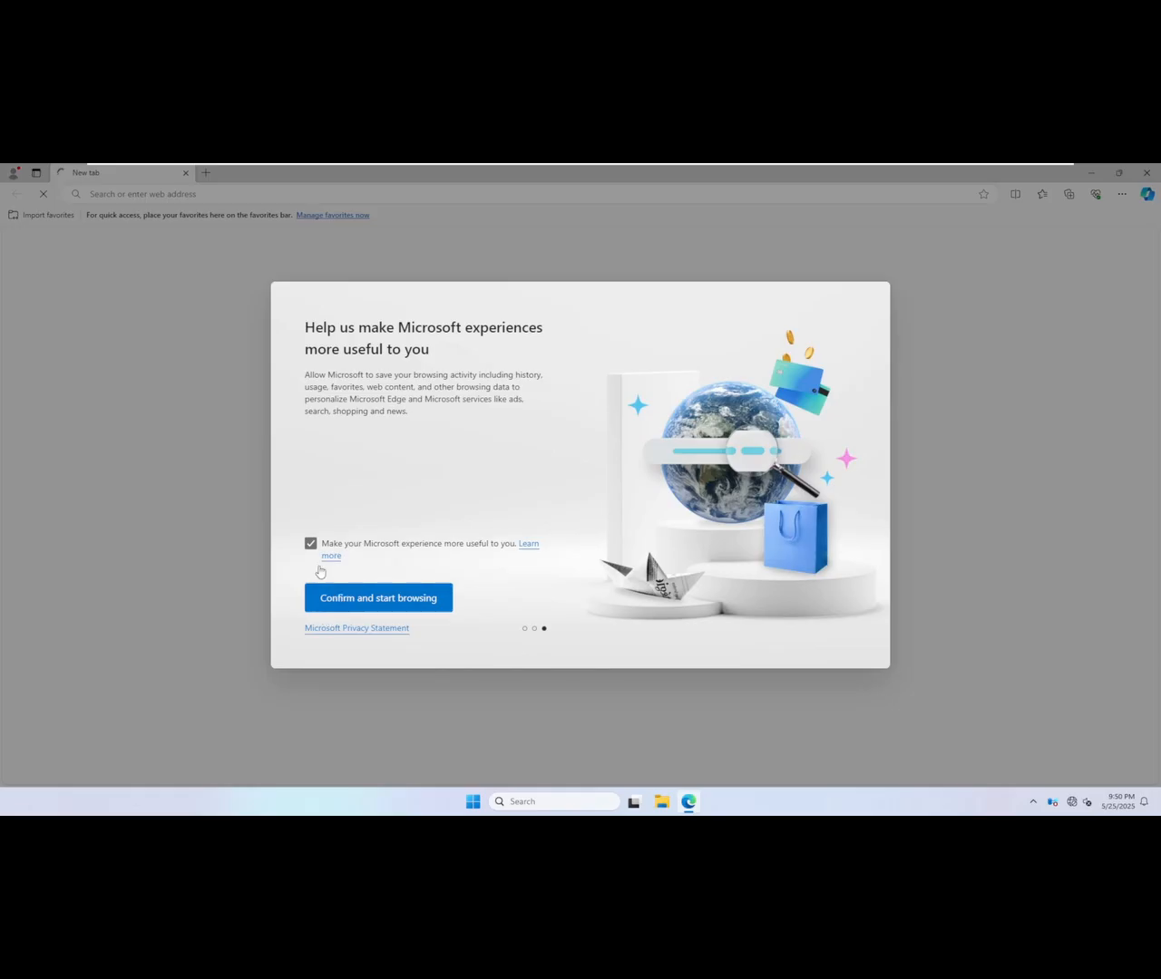
pyautogui.click(311, 544)
pyautogui.click(399, 606)
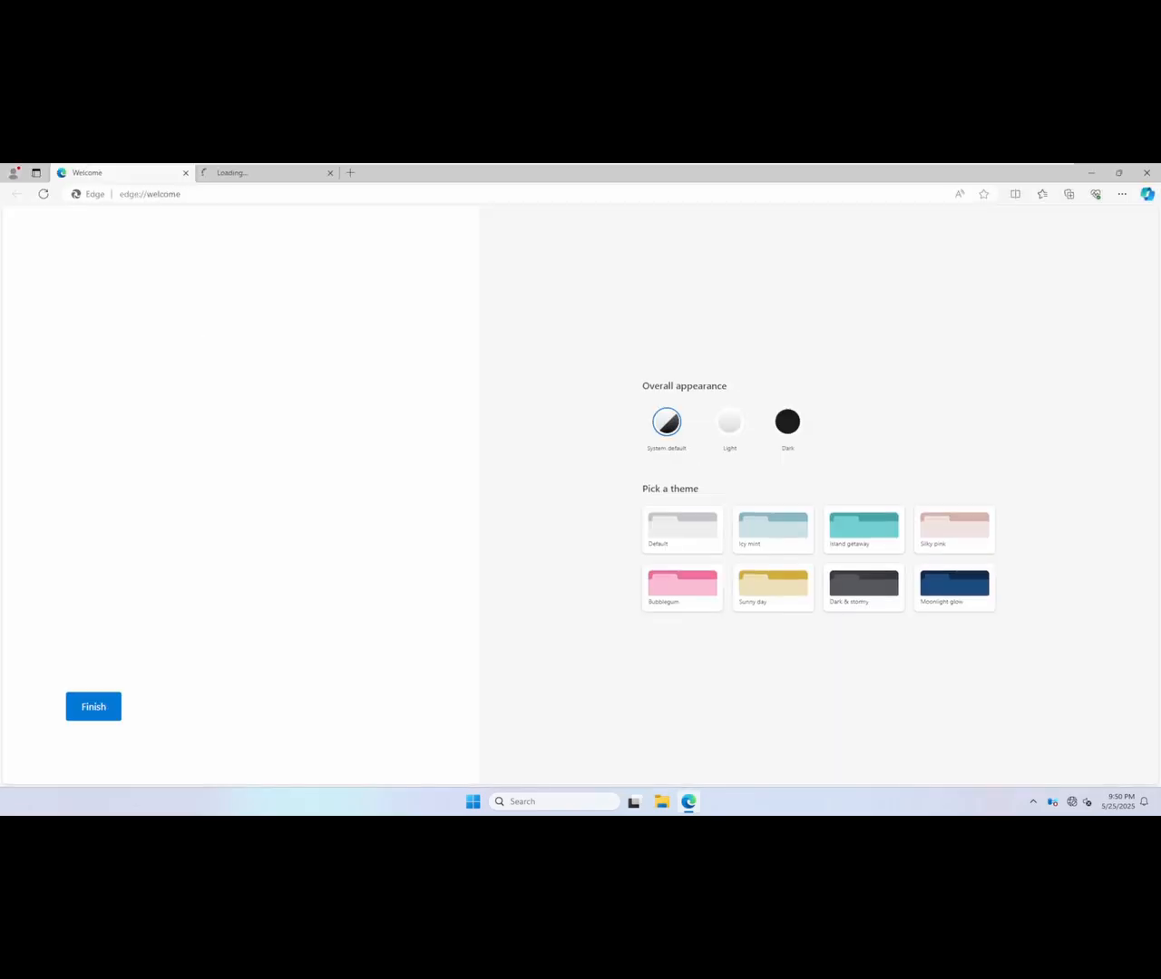
# Step: Browse to webserver.kipolabs.net to test the IIS site from DC01
pyautogui.click(204, 198)
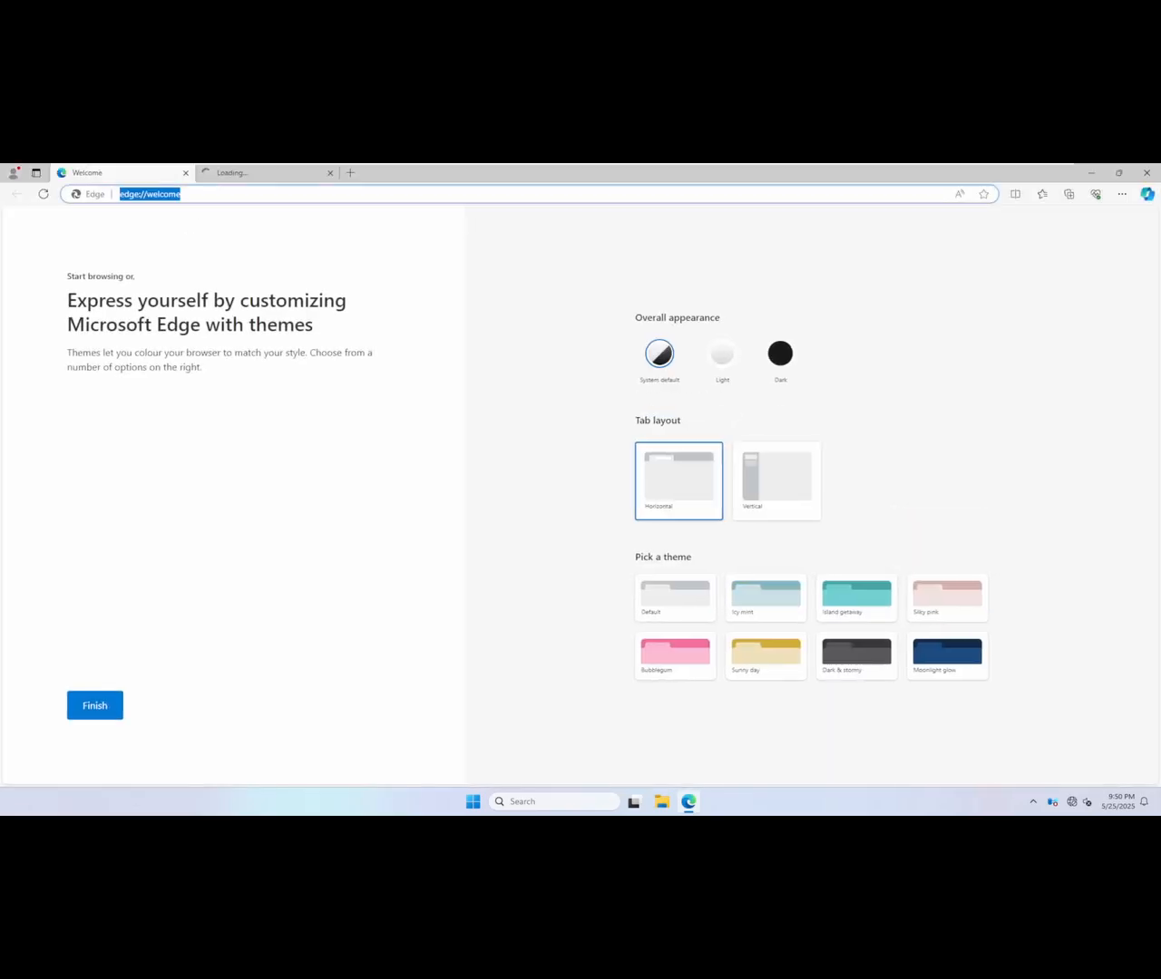
pyautogui.write('we')
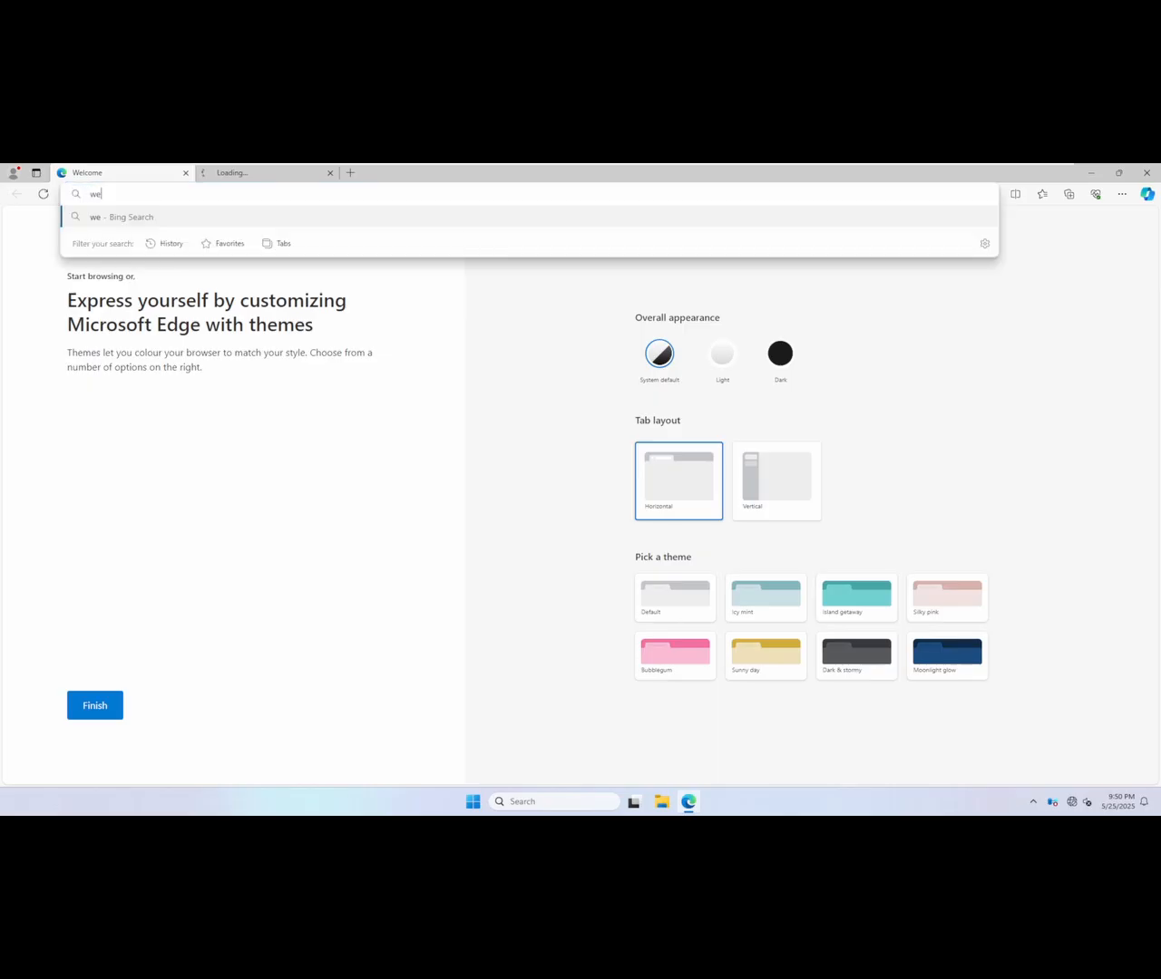
pyautogui.write('bserver.kipolabs.net')
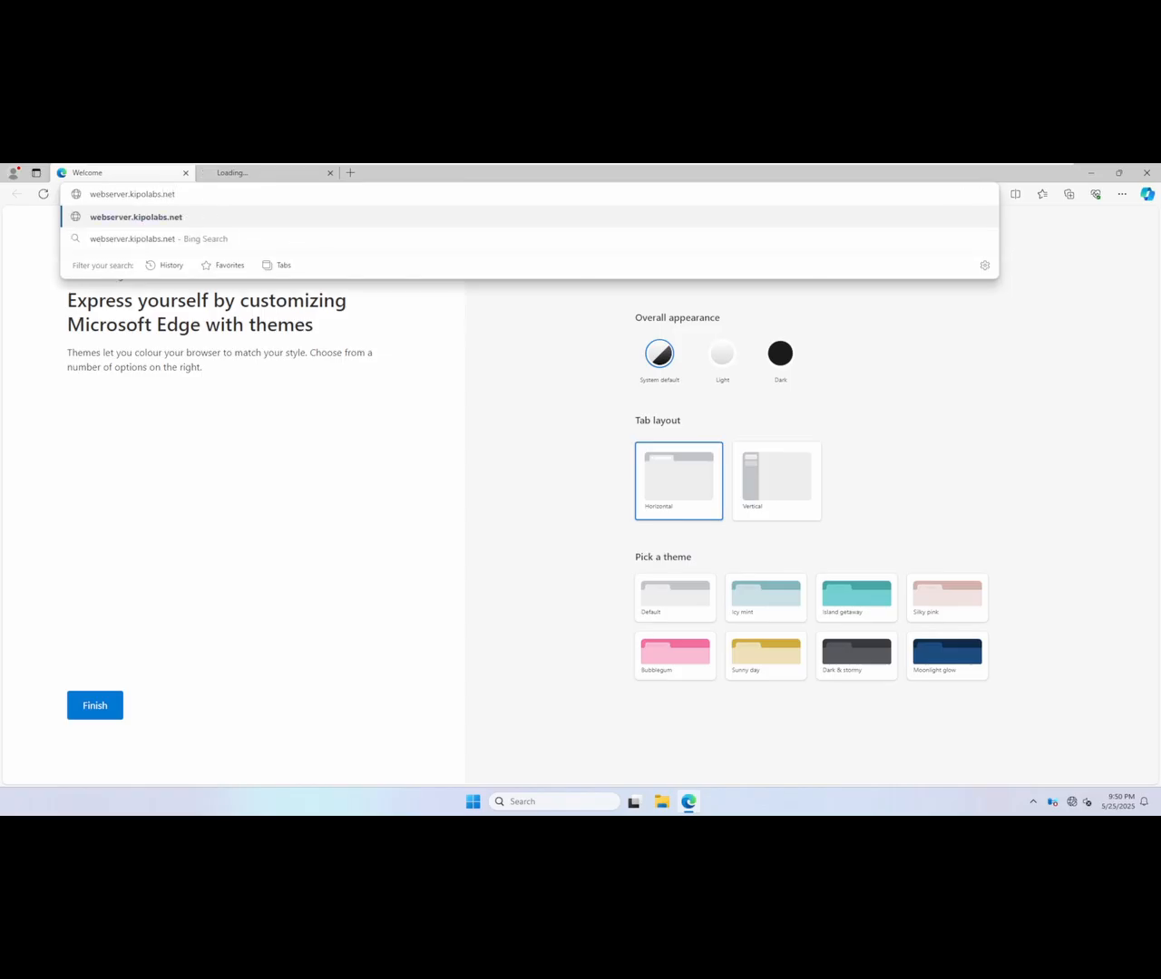
pyautogui.press('Return')
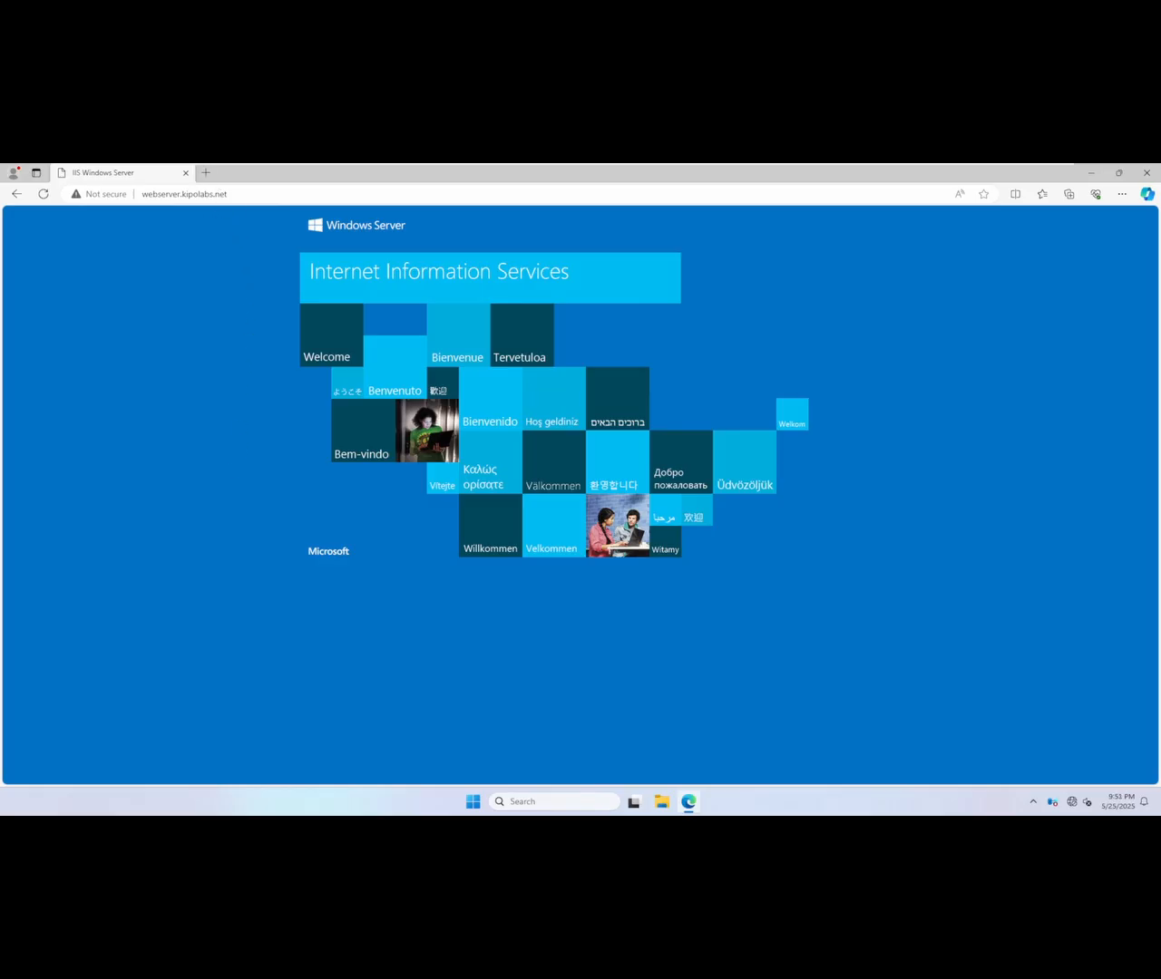
# Step: Open a new browser tab and try to browse to pki.kipolabs.net
pyautogui.click(182, 194)
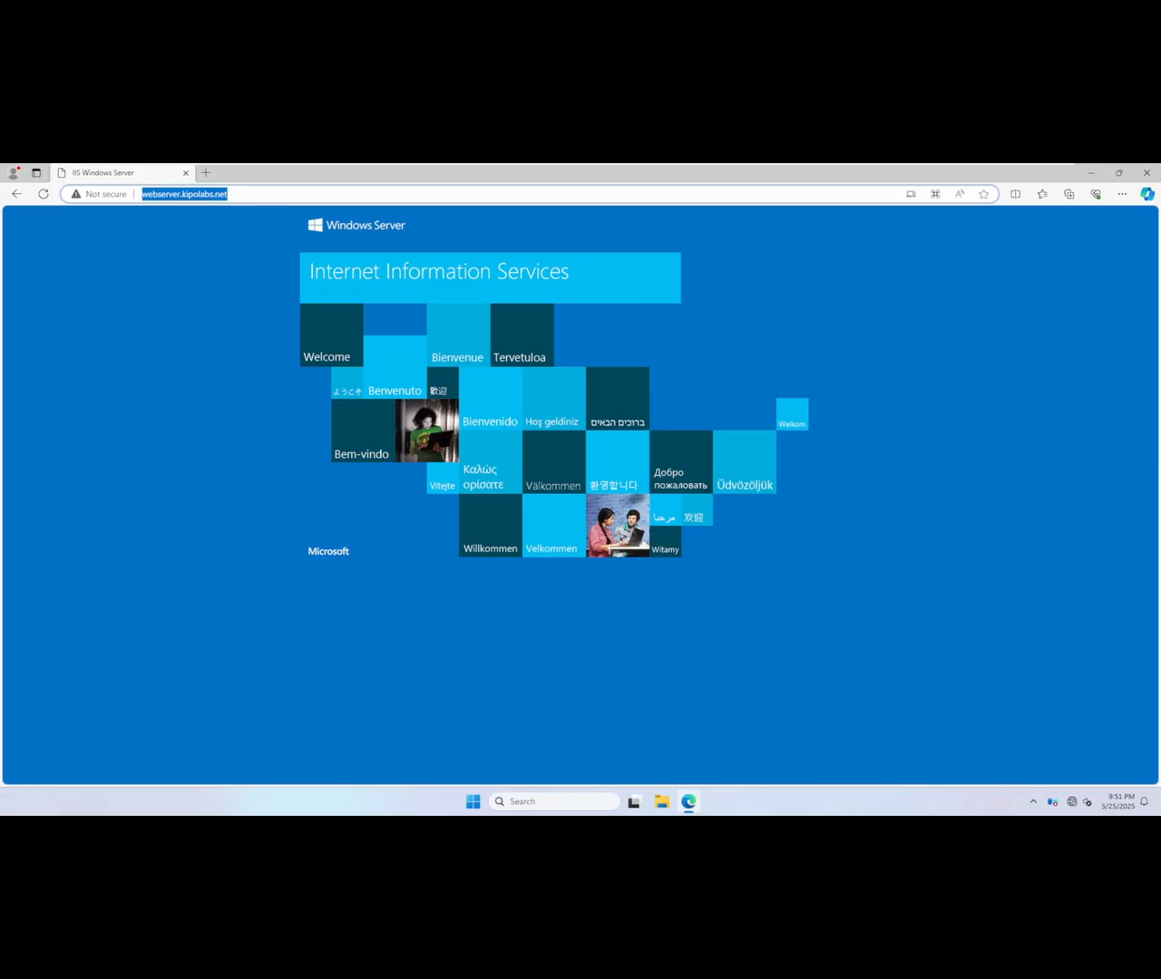
pyautogui.click(206, 173)
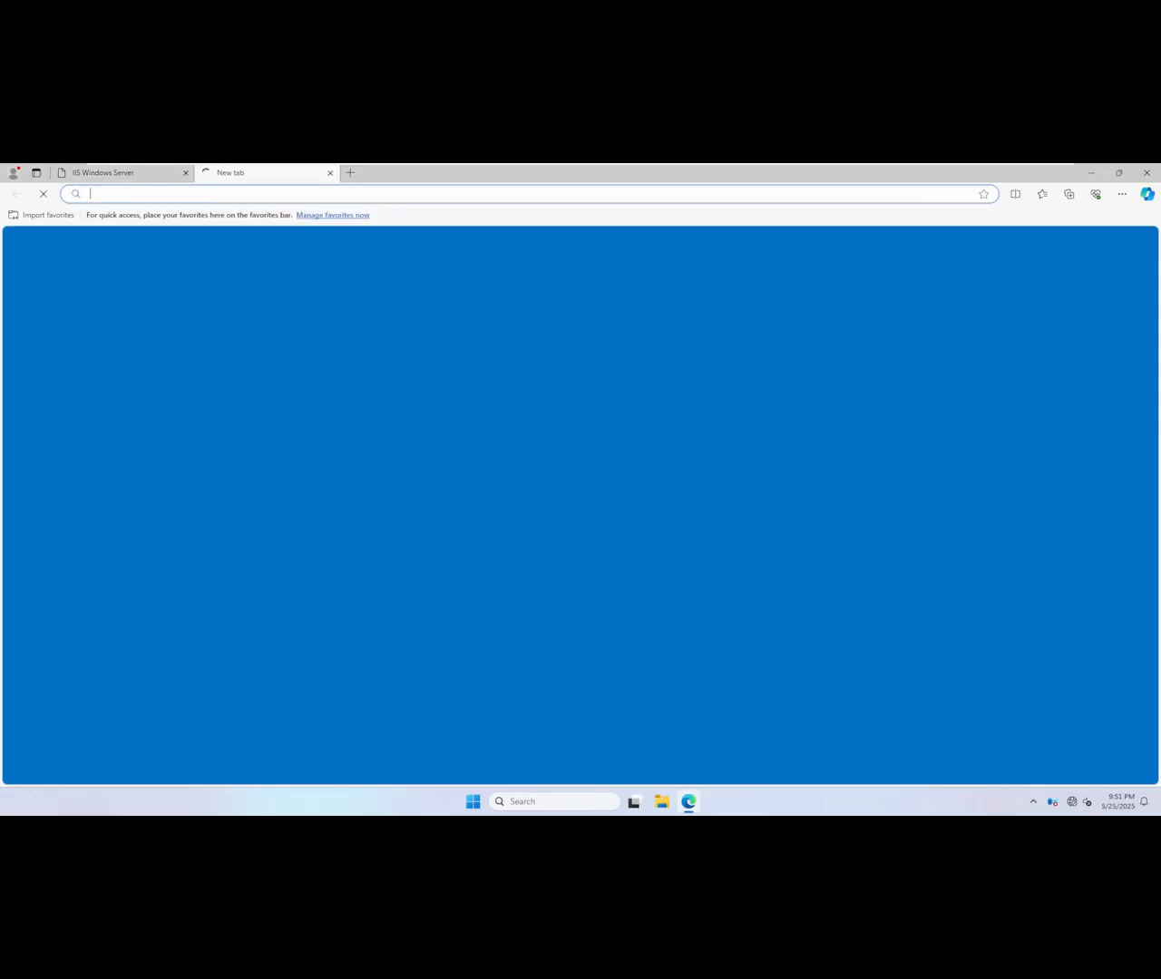
pyautogui.write('pki.kiopo')
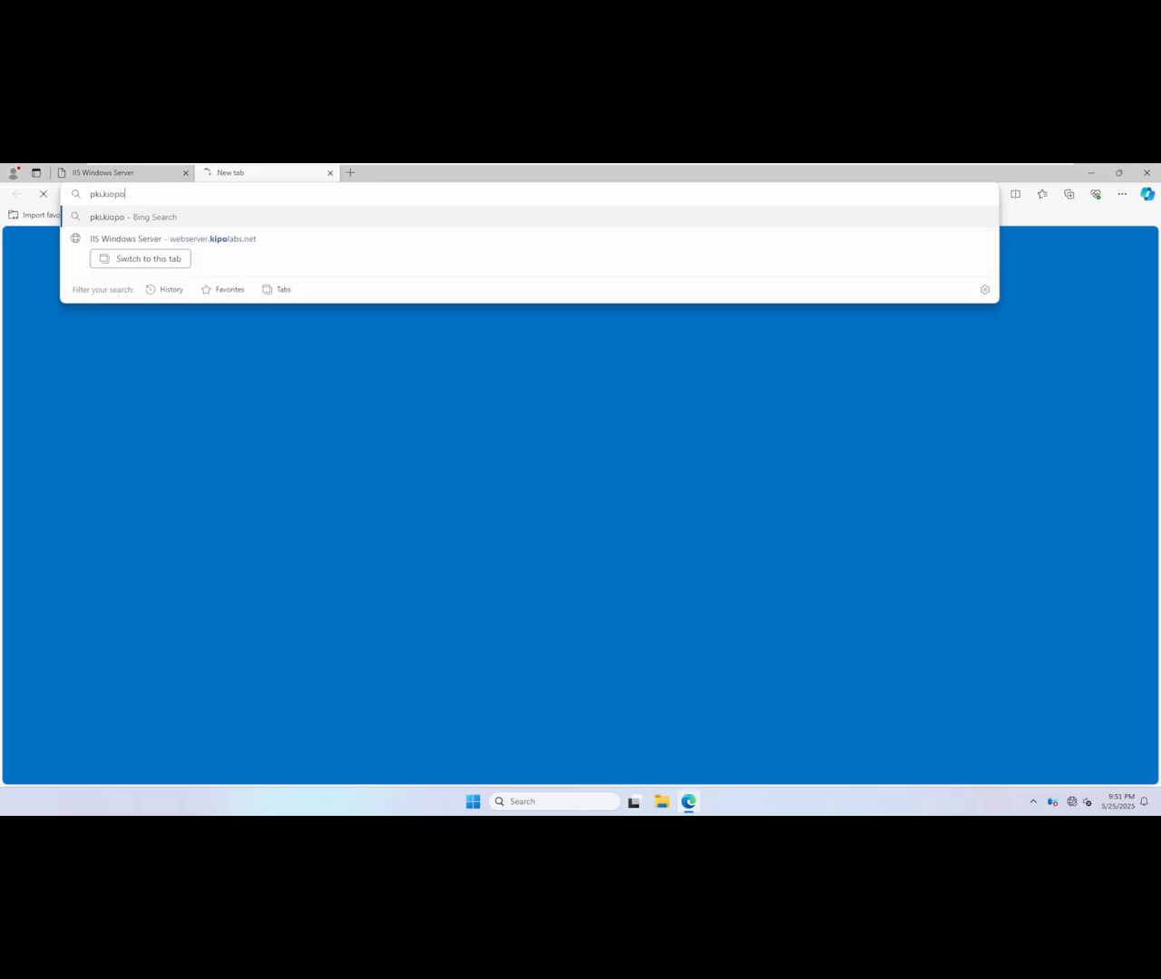
pyautogui.press('BackSpace')
pyautogui.press('BackSpace')
pyautogui.press('BackSpace')
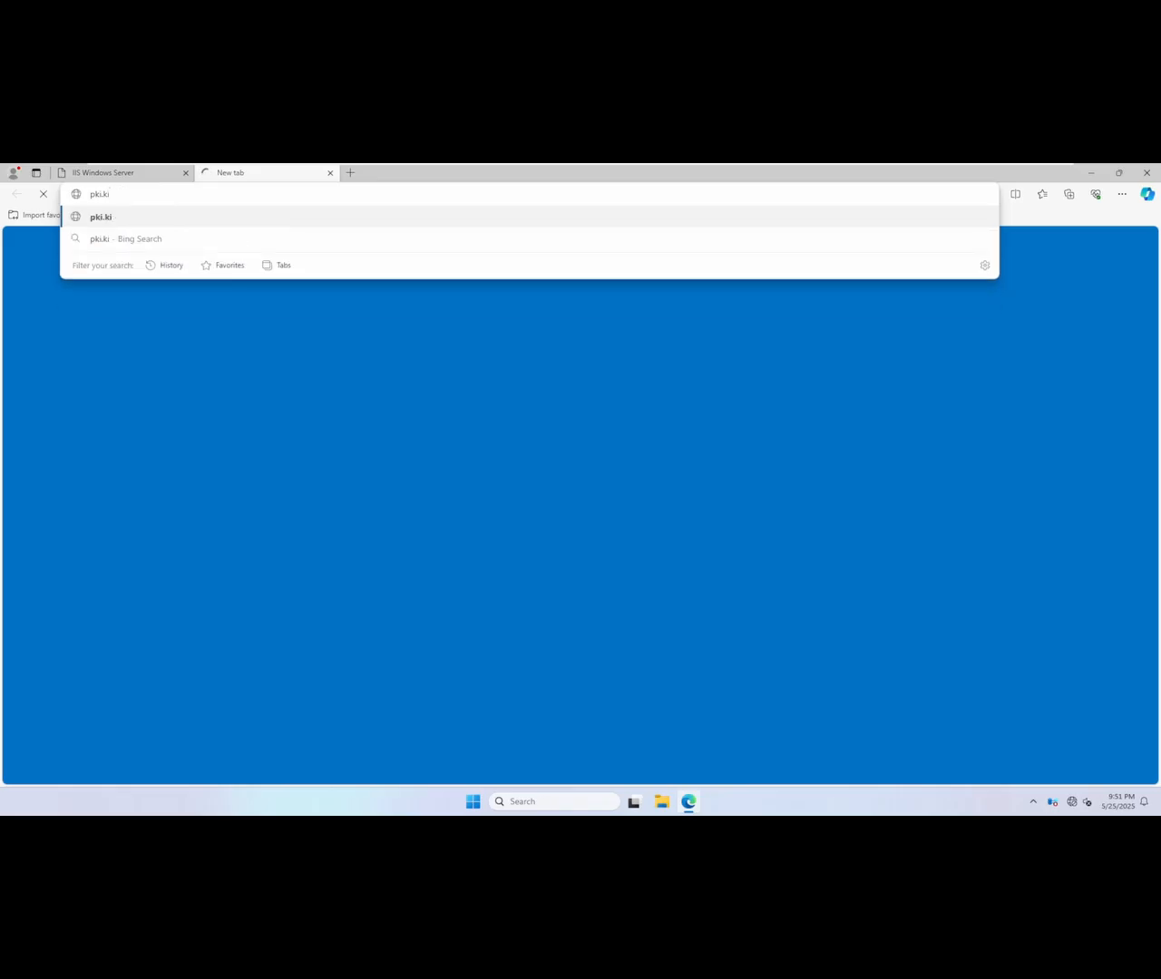
pyautogui.write('polabs.net')
pyautogui.press('Return')
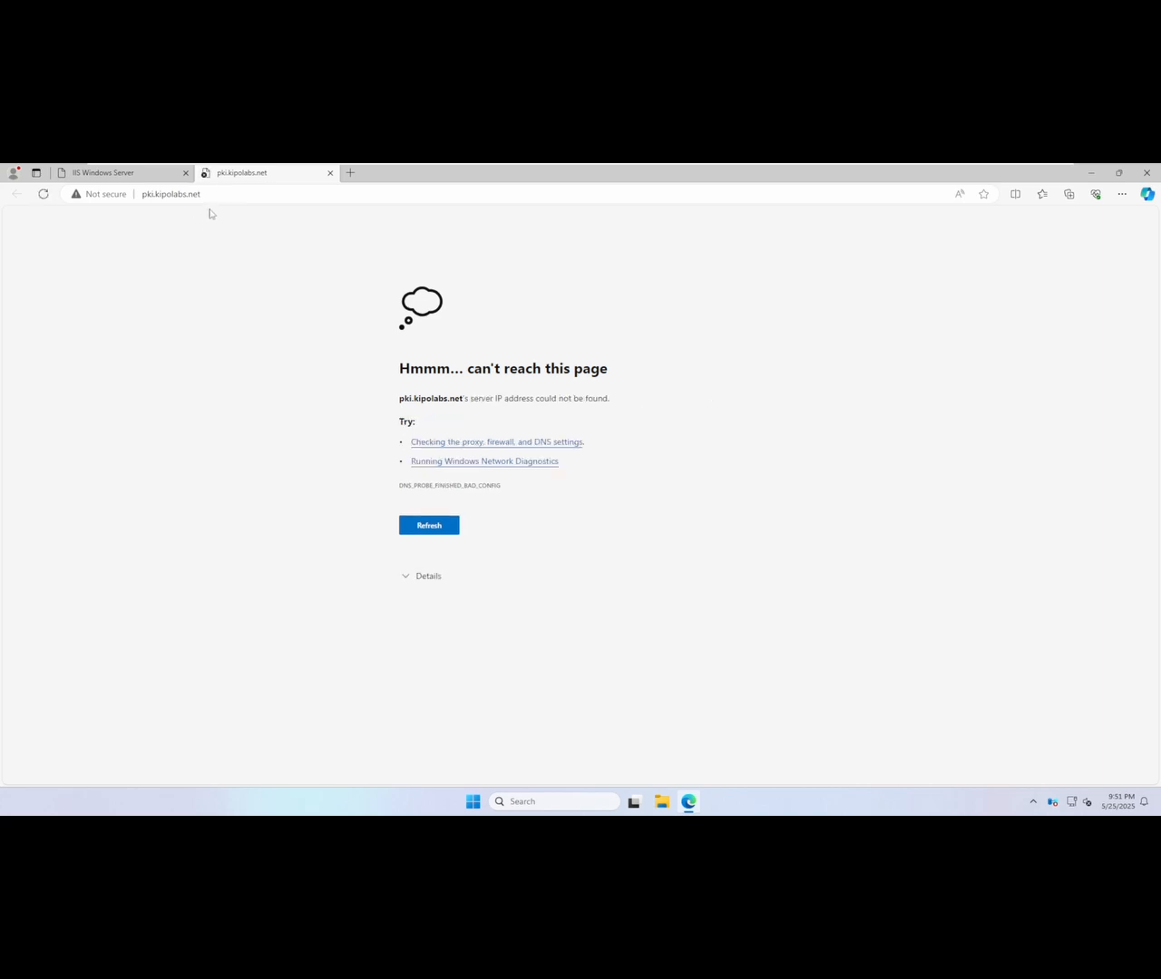
# Step: Compare the pki.kipolabs.net and webserver.kipolabs.net addresses across the two browser tabs, and minimize the browser
pyautogui.moveTo(148, 194); pyautogui.dragTo(114, 194)
pyautogui.click(149, 172)
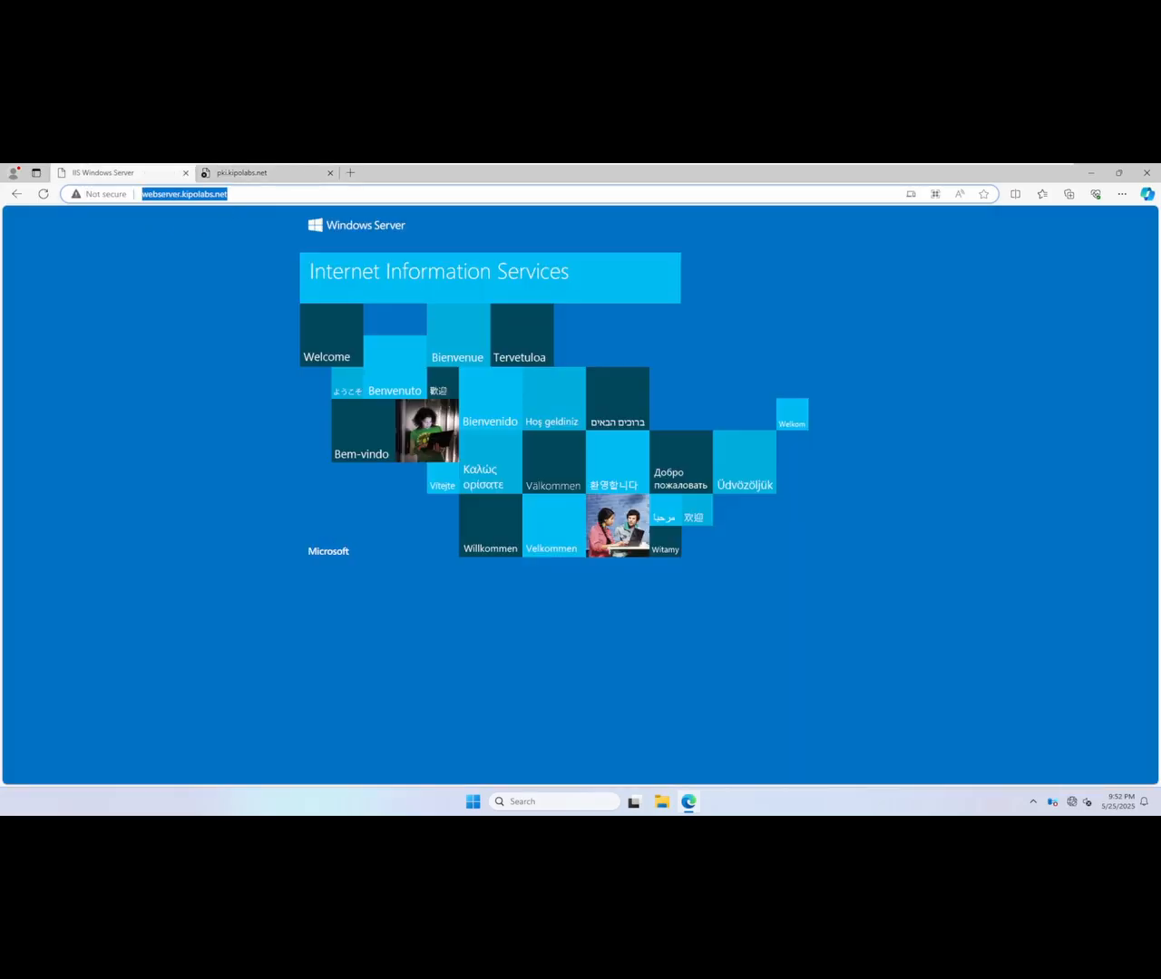
pyautogui.click(243, 173)
pyautogui.click(151, 194)
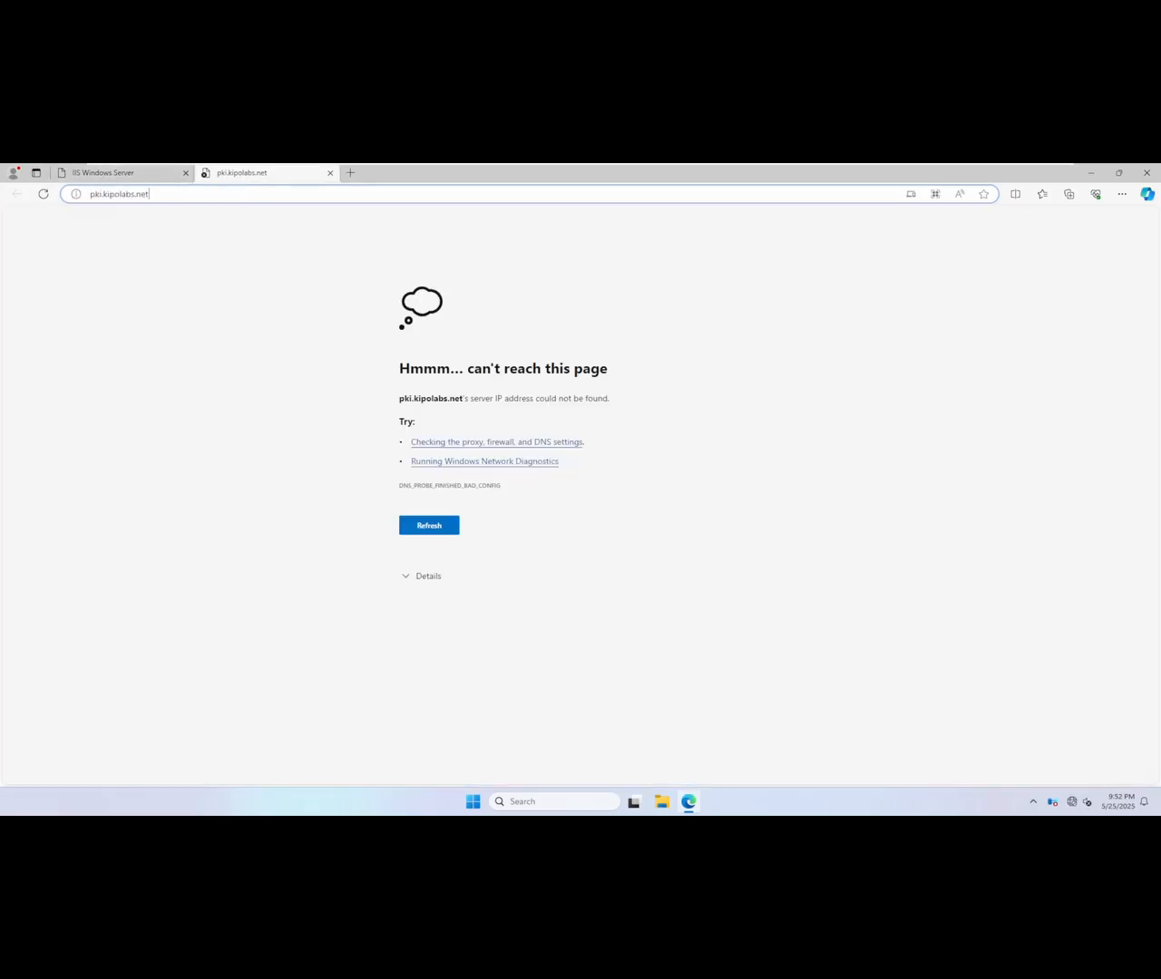
pyautogui.moveTo(116, 194); pyautogui.dragTo(20, 200)
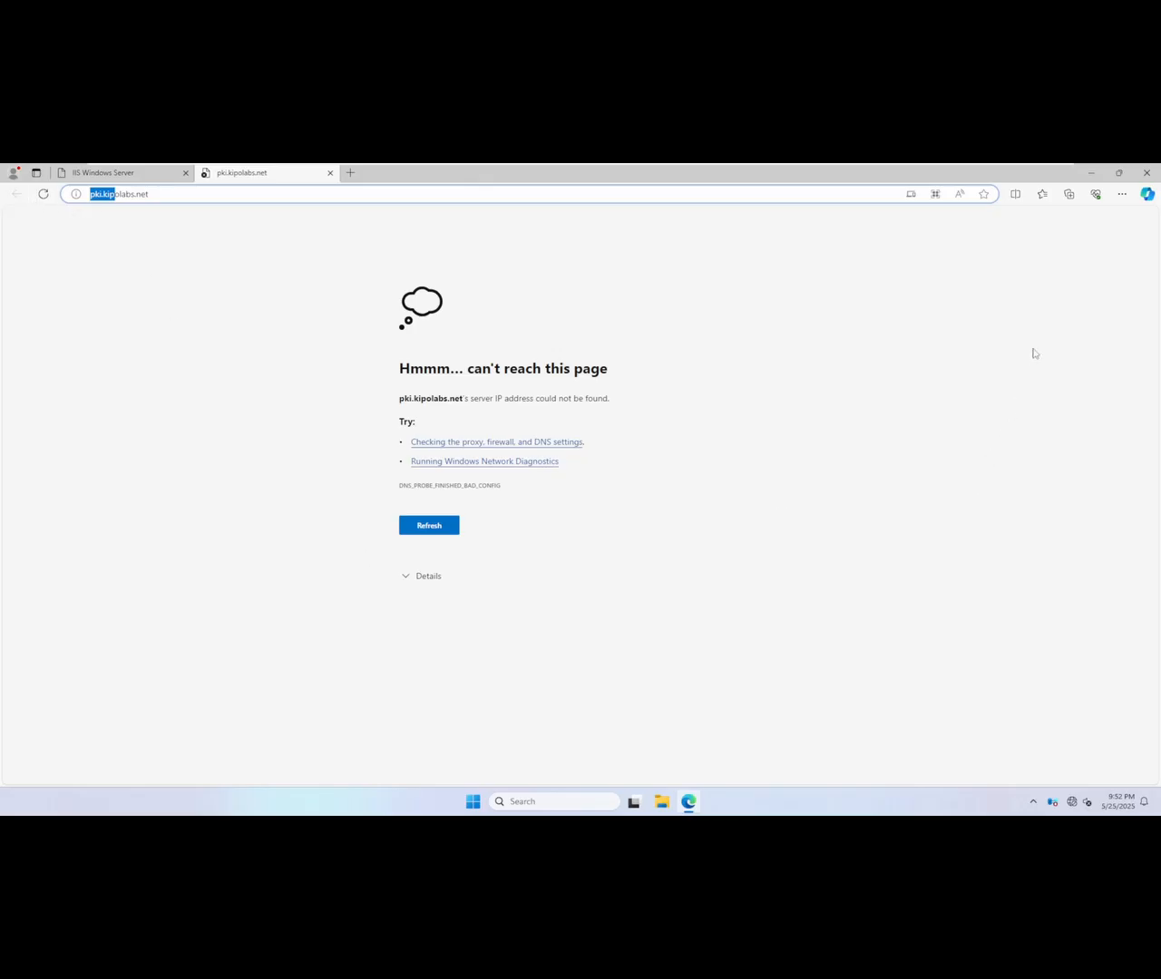
pyautogui.click(1089, 178)
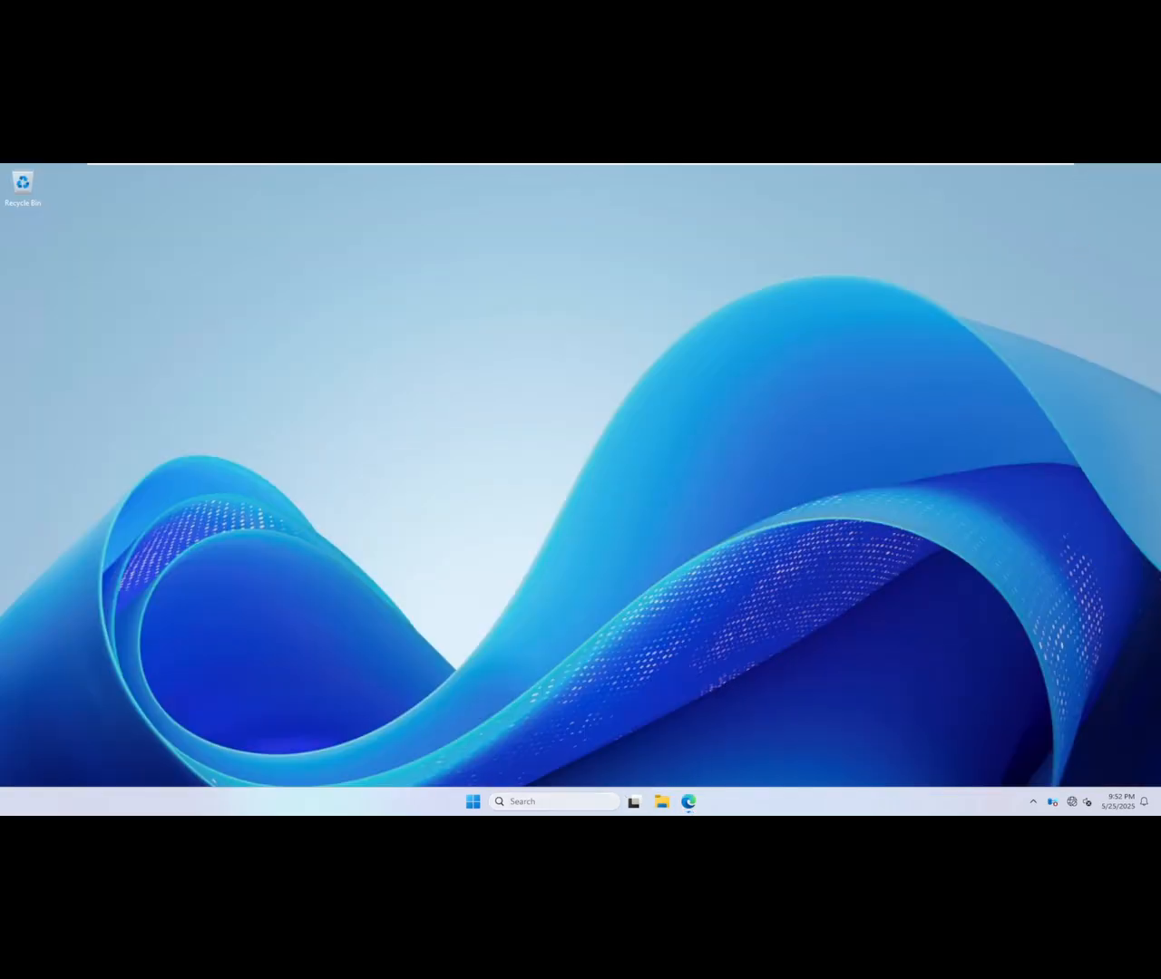
# Step: Search for Server Manager on DC01, open it, and launch the DNS management console from it
pyautogui.click(584, 807)
pyautogui.write('s')
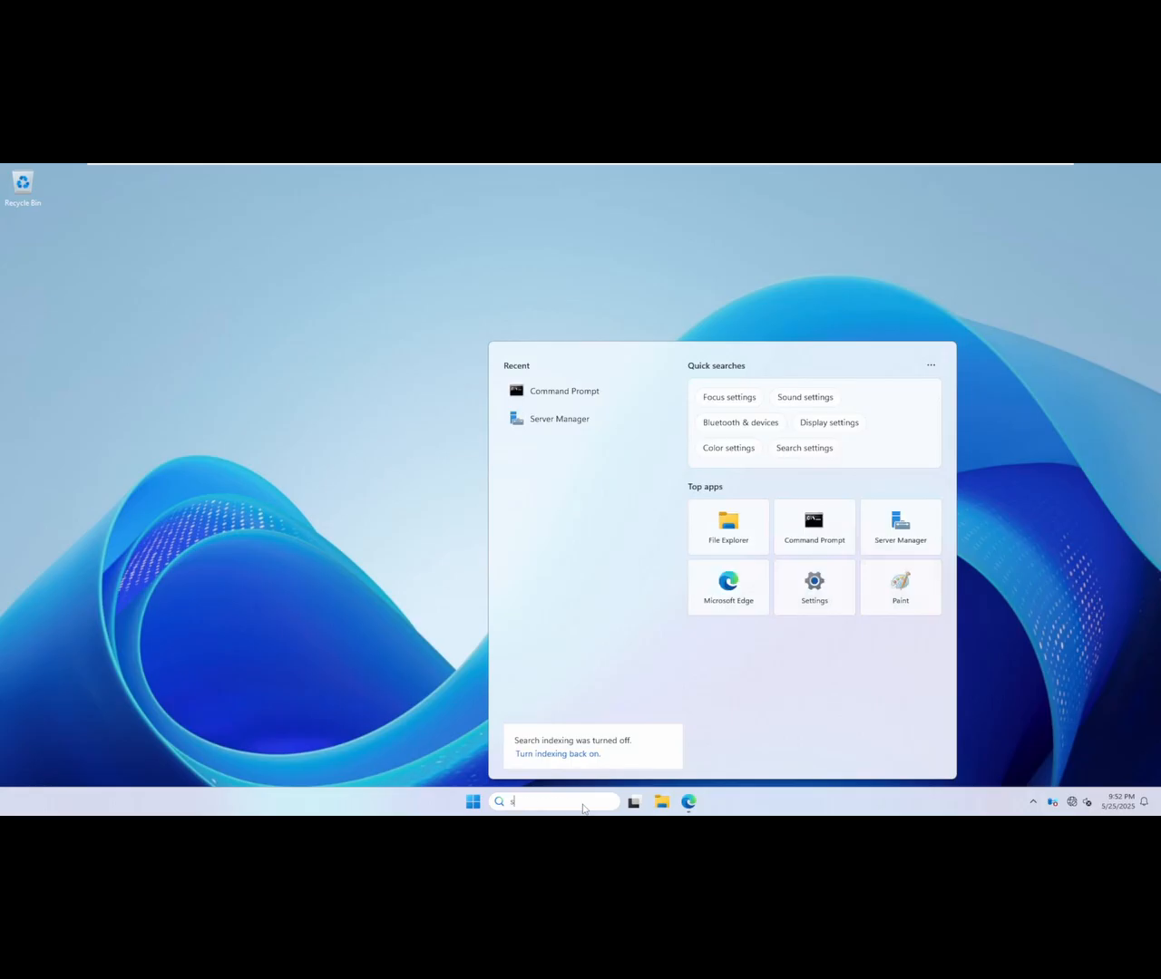
pyautogui.write('erver')
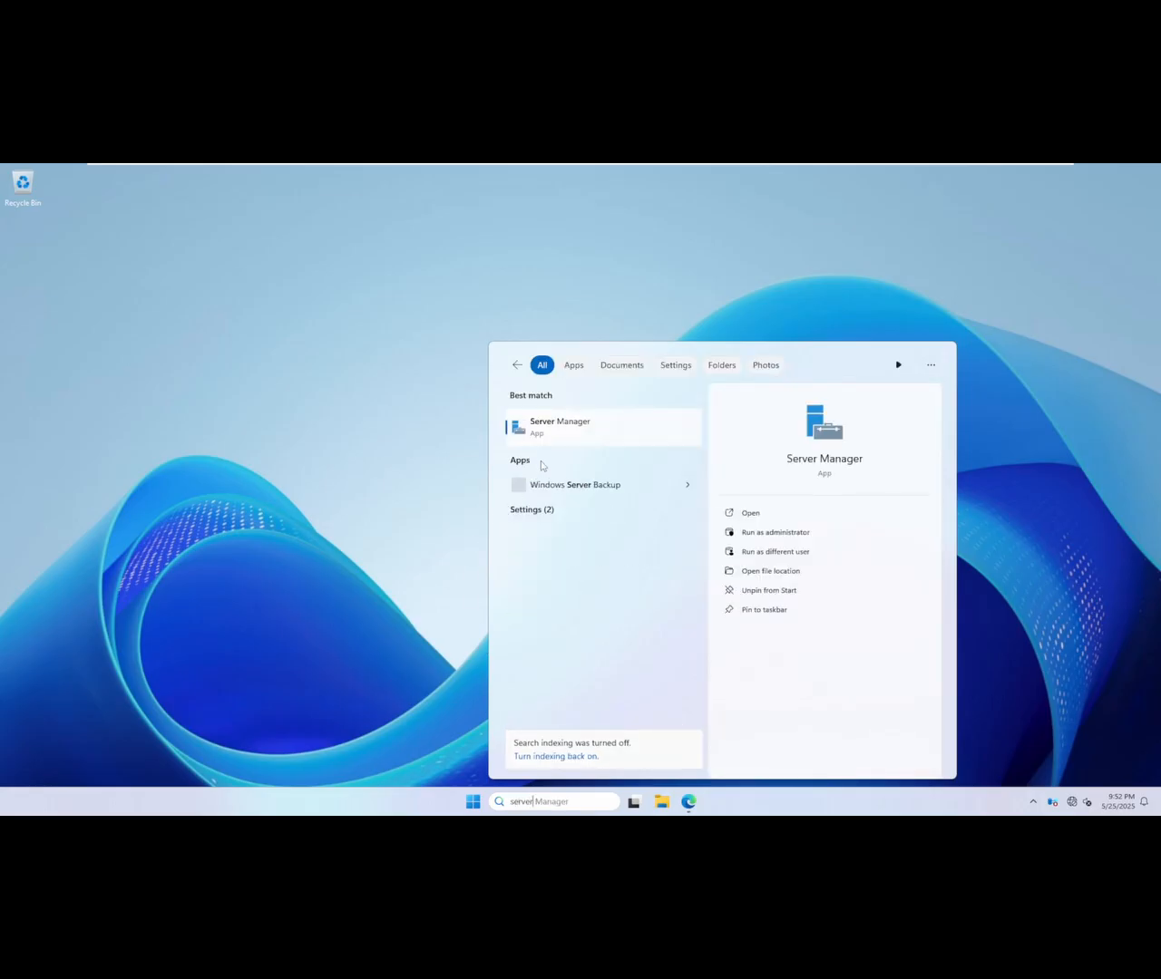
pyautogui.click(555, 430)
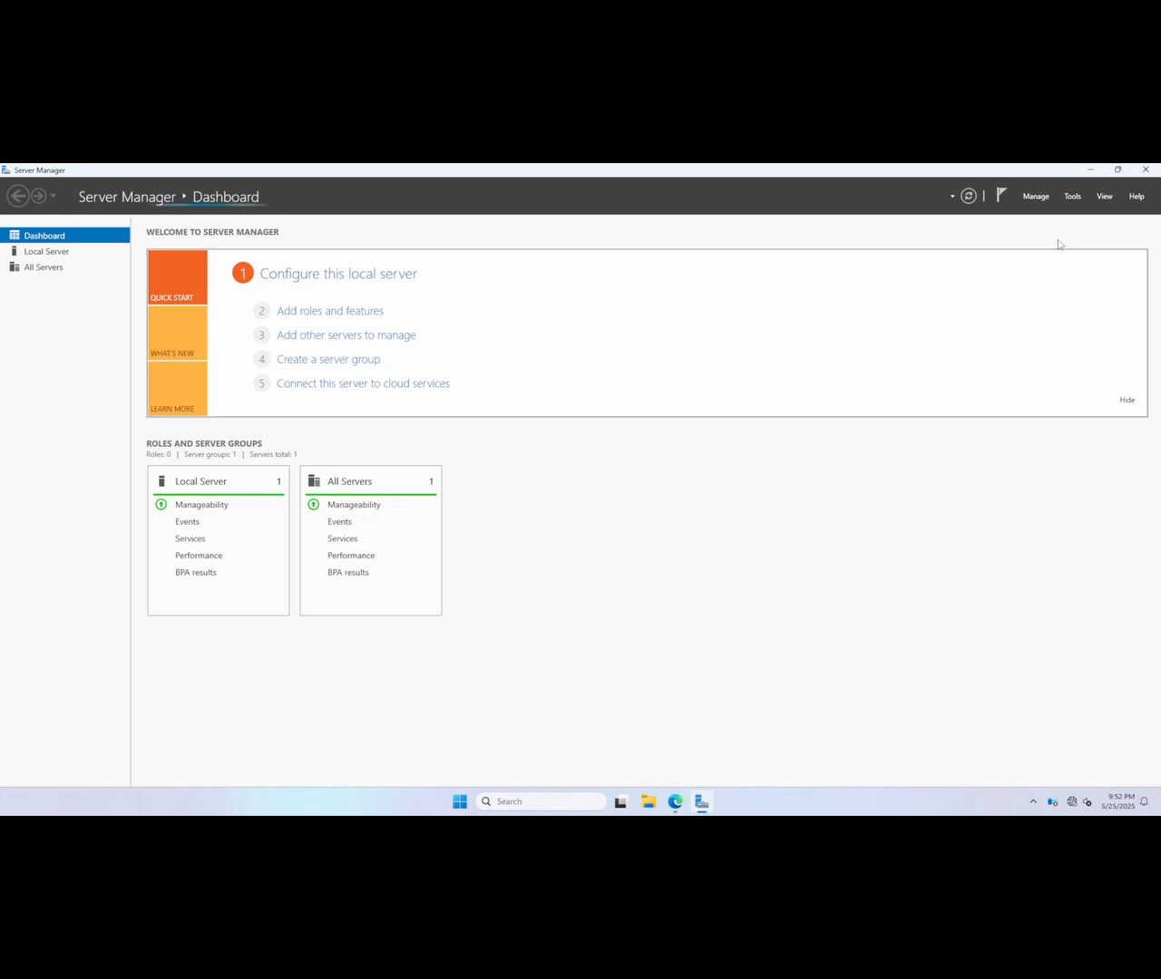
pyautogui.click(1072, 197)
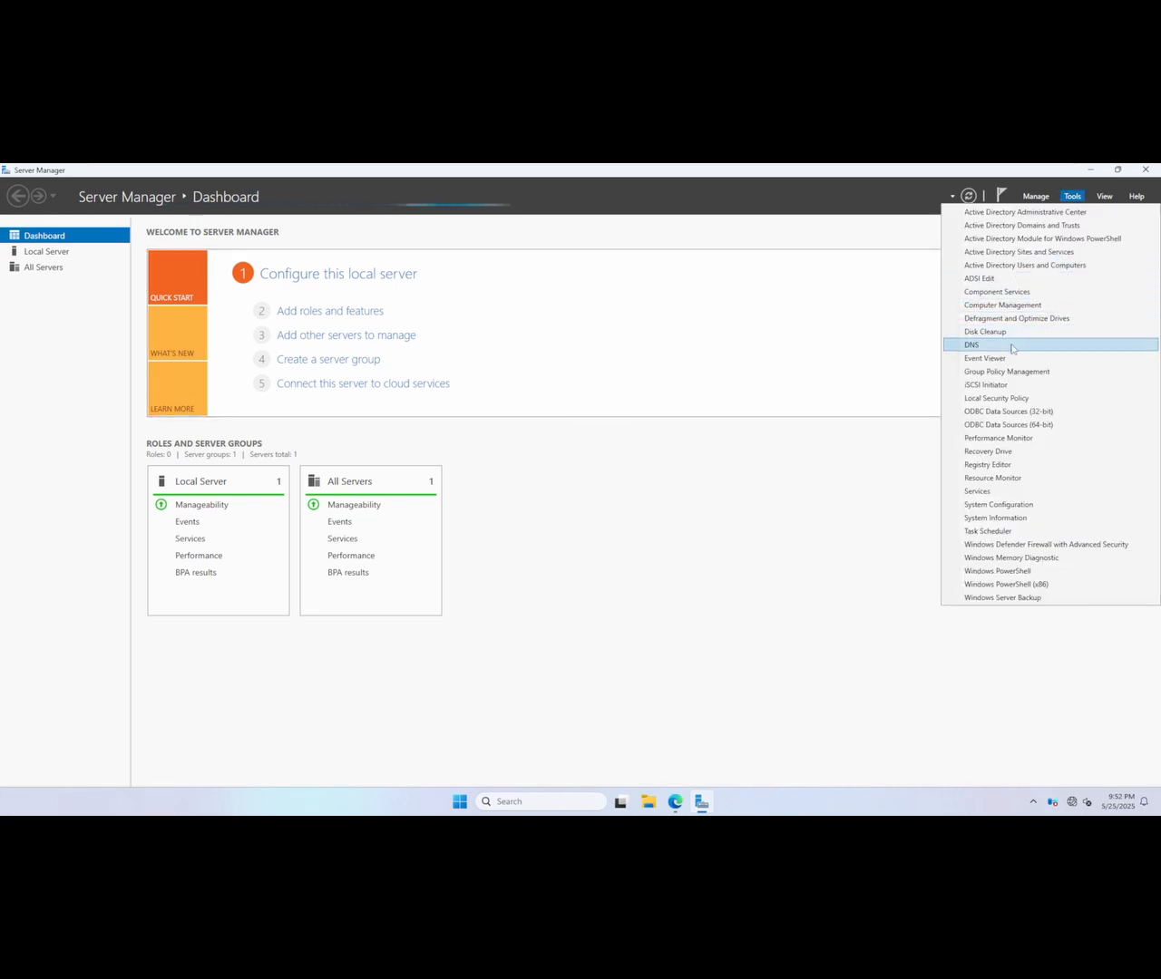
pyautogui.click(995, 345)
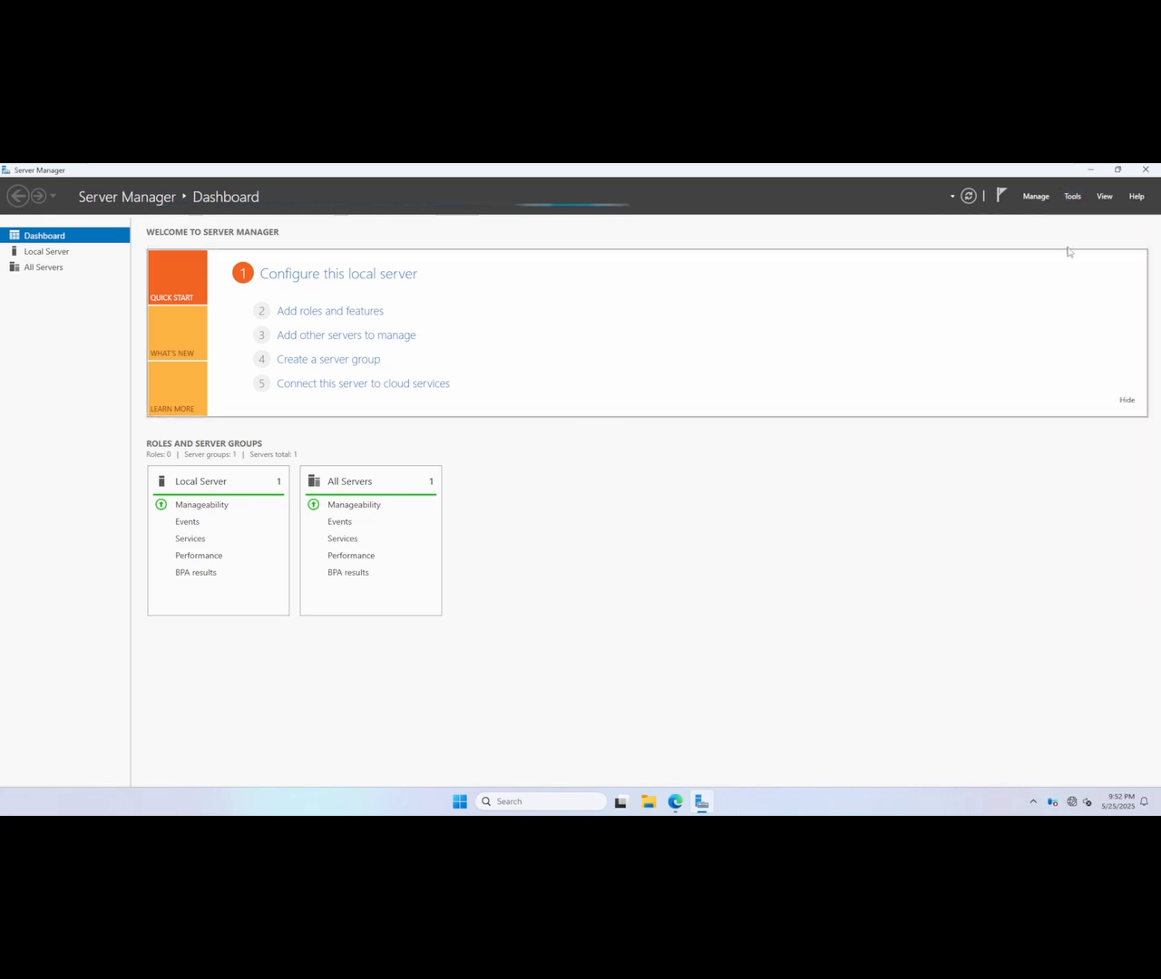
# Step: Minimize Server Manager and open the kipolabs.net forward lookup zone of DC01 in DNS Manager
pyautogui.click(1091, 169)
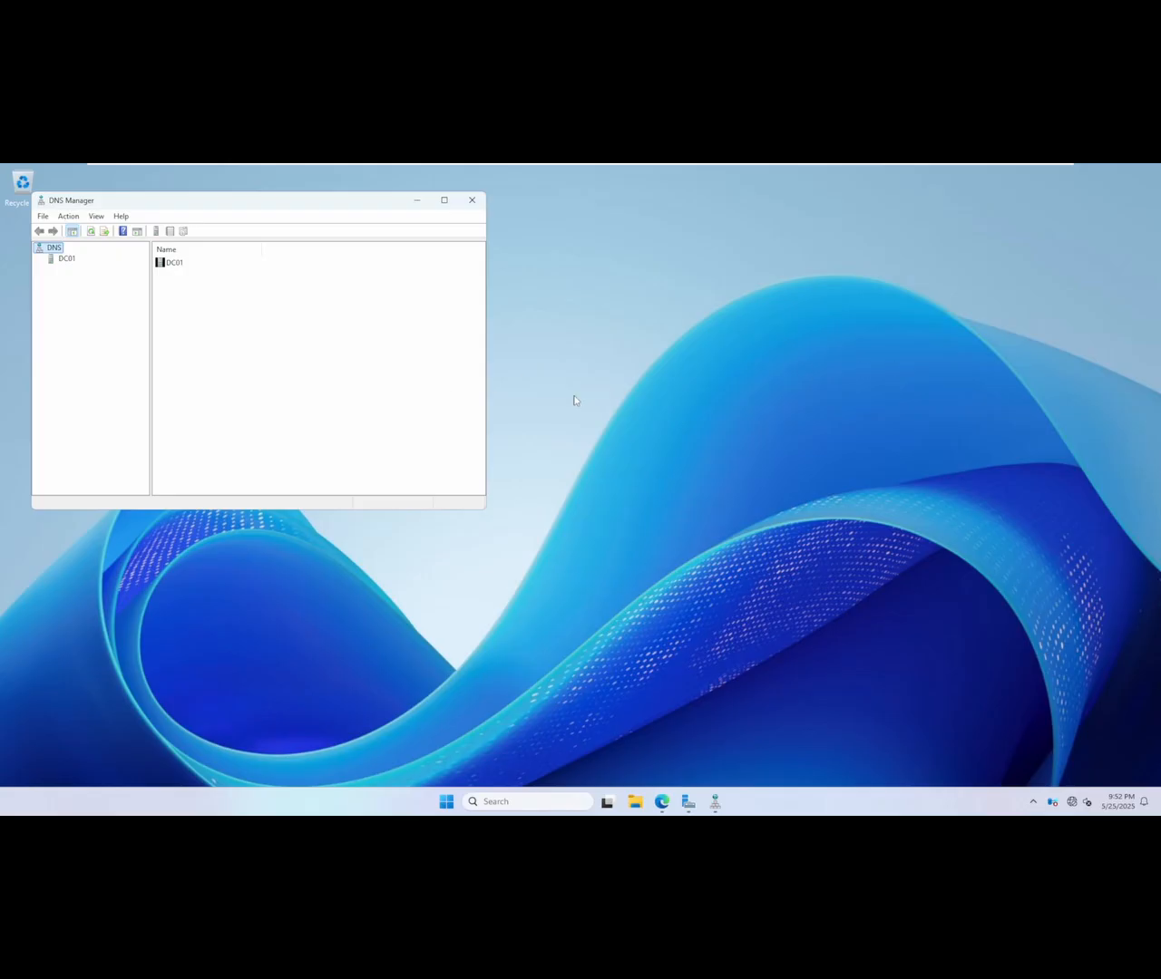
pyautogui.moveTo(275, 208); pyautogui.dragTo(551, 270)
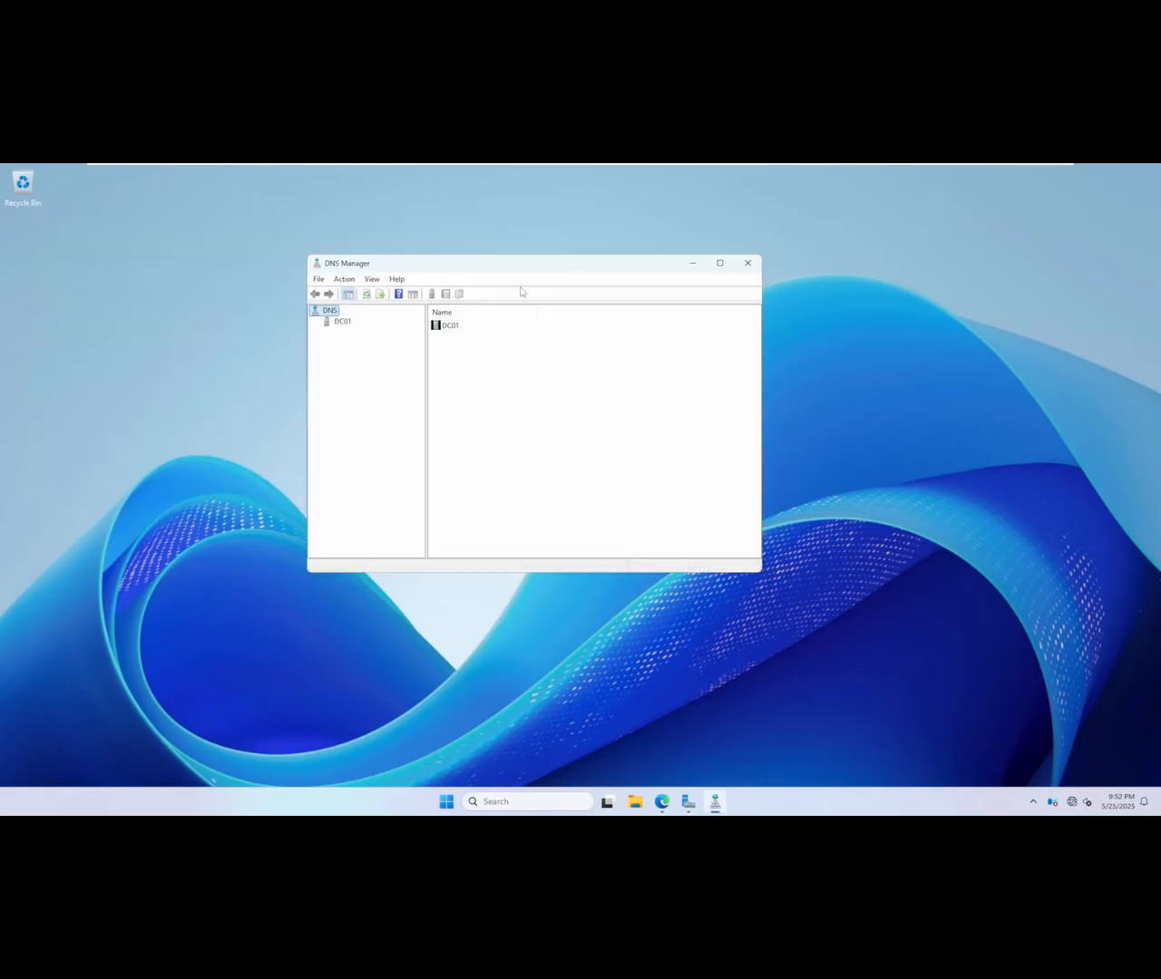
pyautogui.click(345, 323)
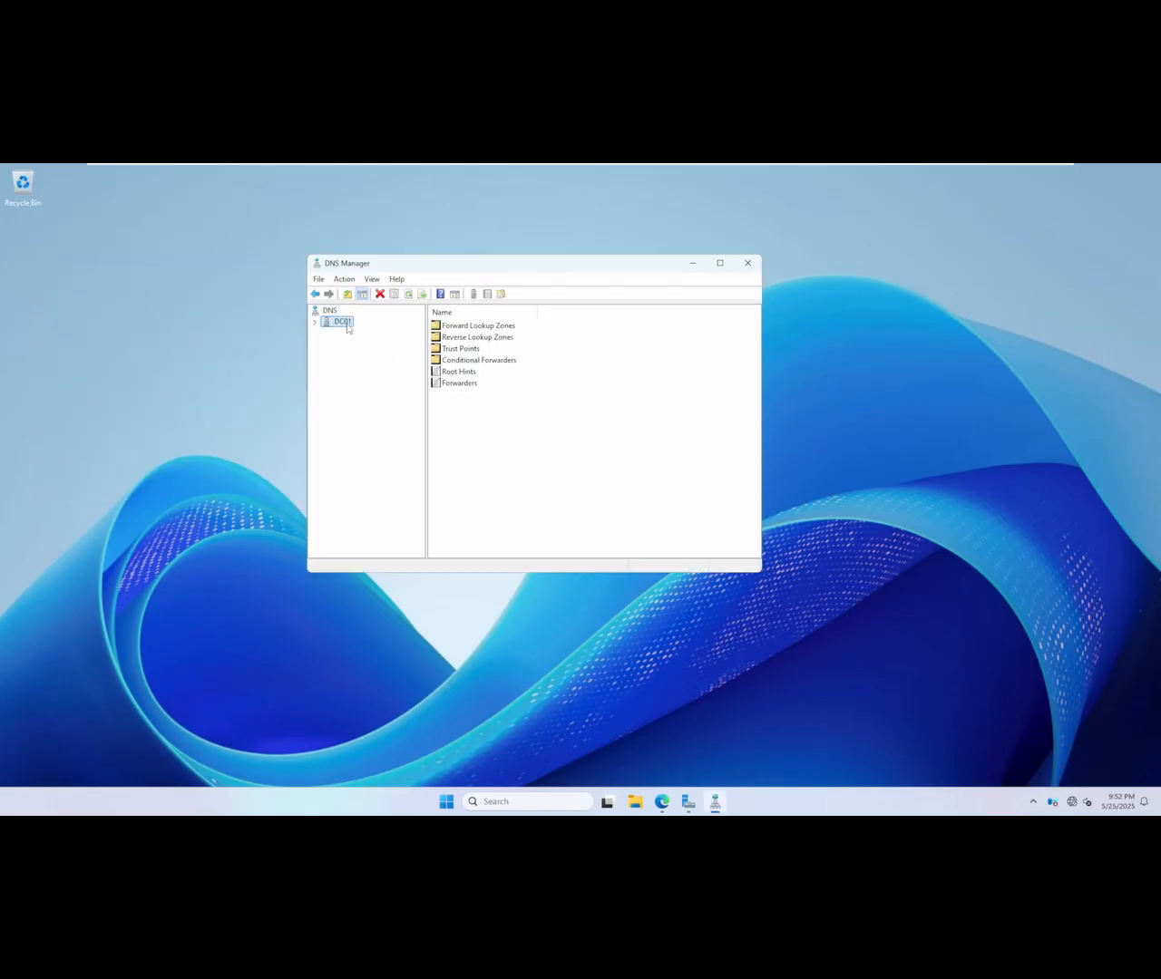
pyautogui.doubleClick(458, 327)
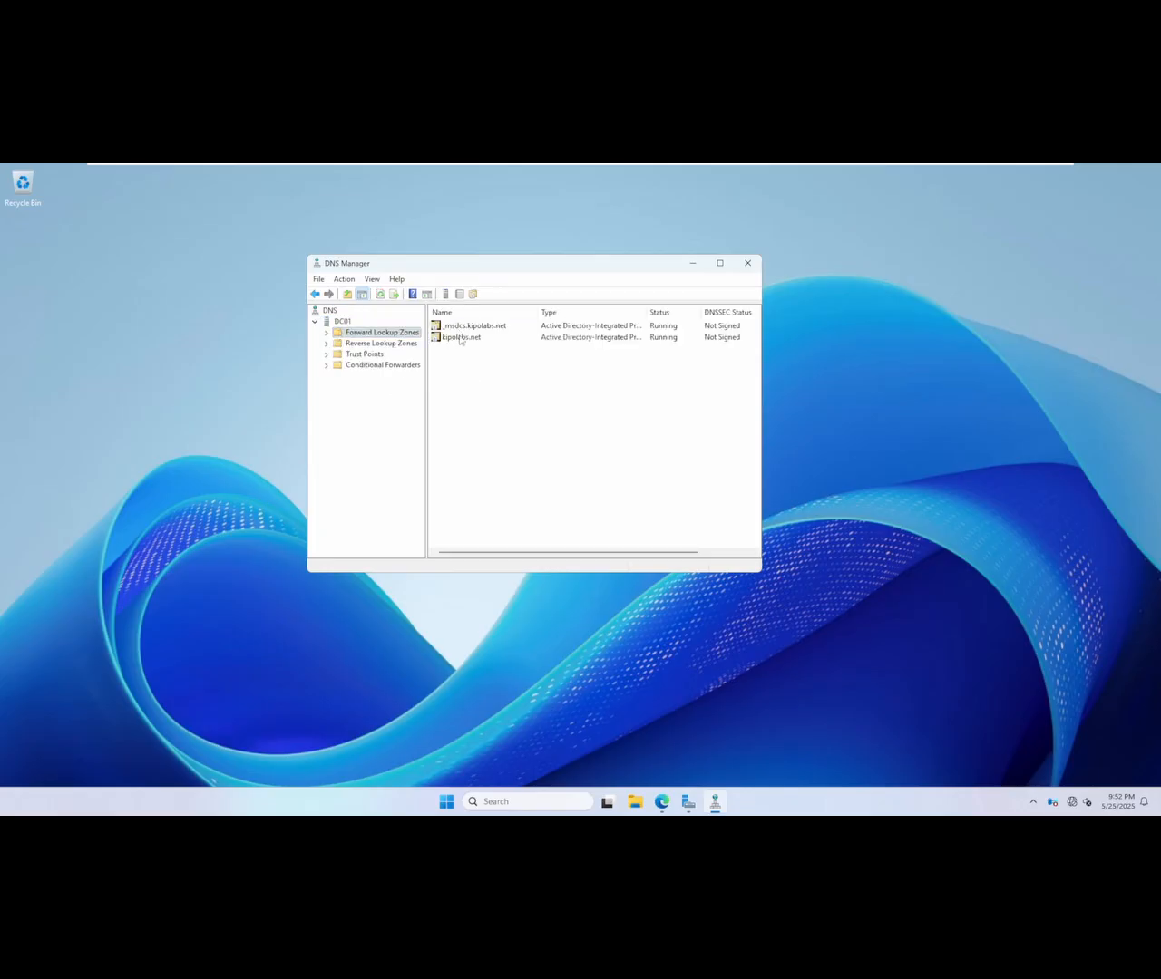
pyautogui.doubleClick(459, 338)
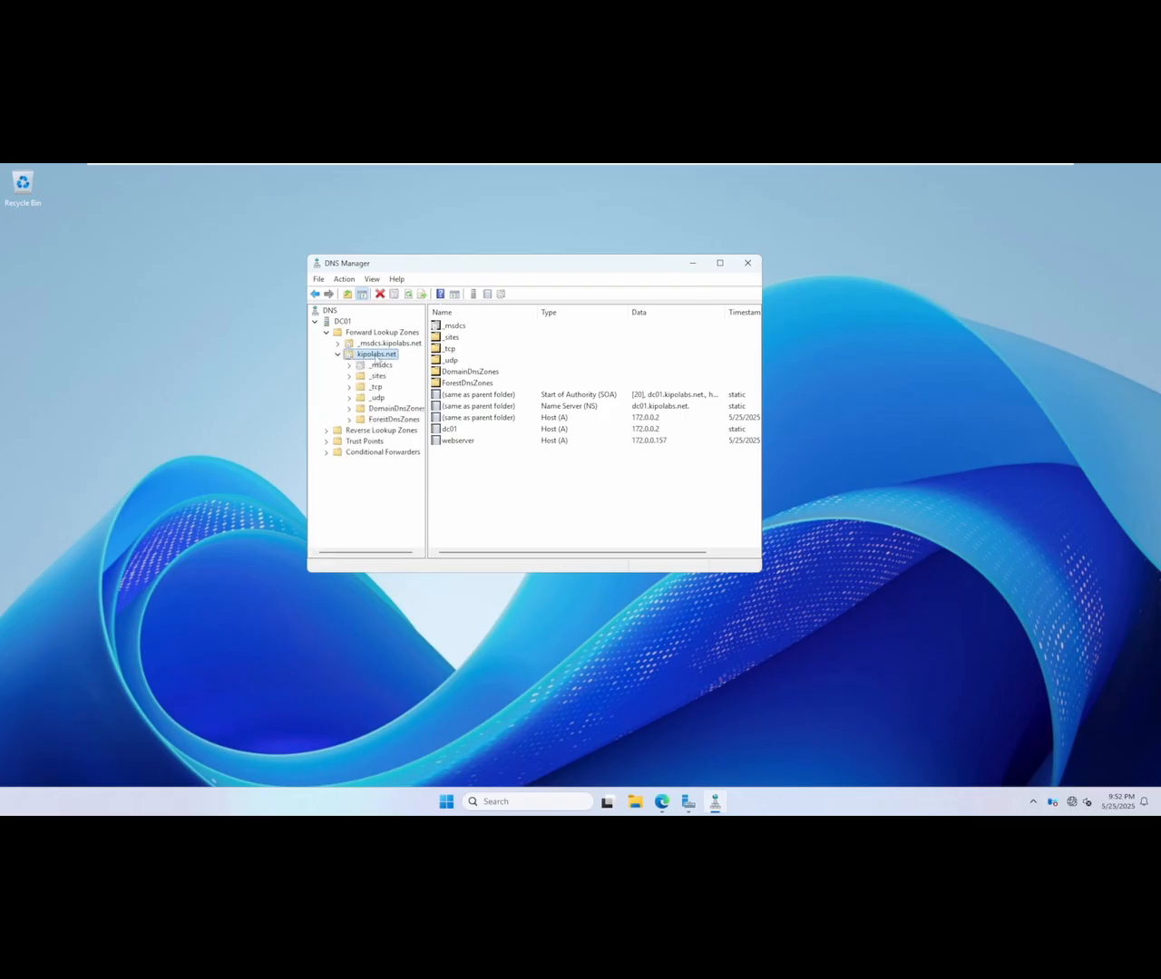
# Step: Create an alias (CNAME) record named pki in the kipolabs.net zone, with the webserver host record as its target
pyautogui.rightClick(377, 357)
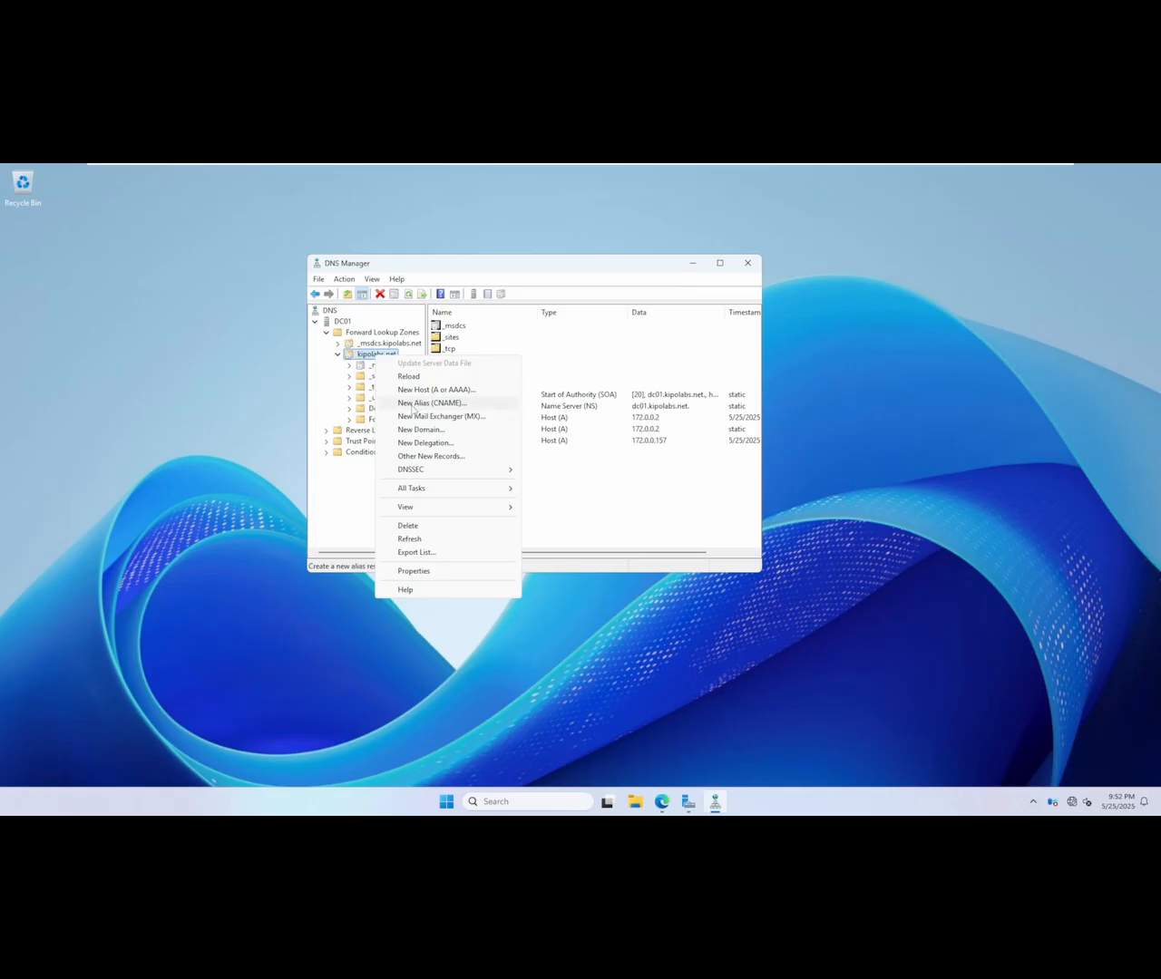
pyautogui.click(413, 405)
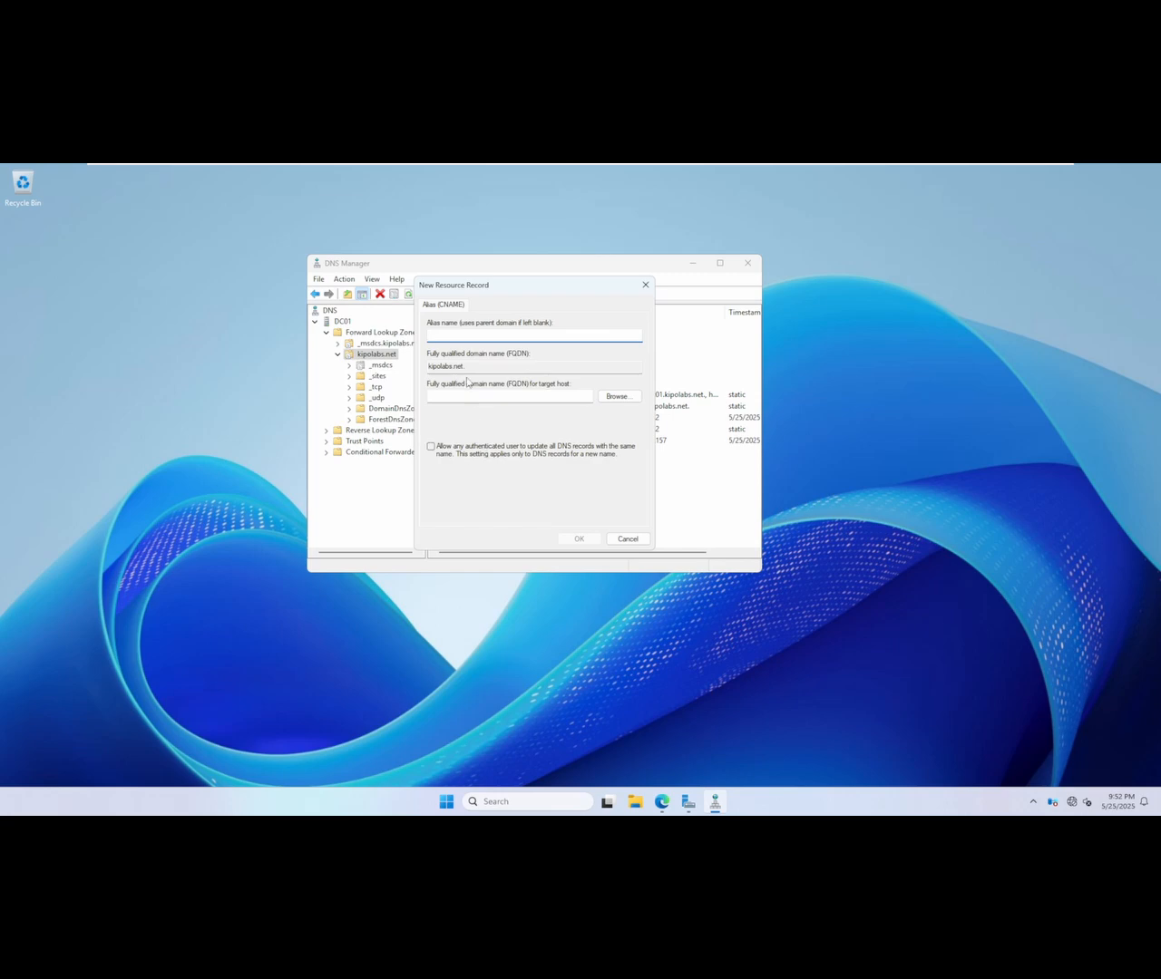
pyautogui.write('pki')
pyautogui.click(617, 397)
pyautogui.doubleClick(450, 384)
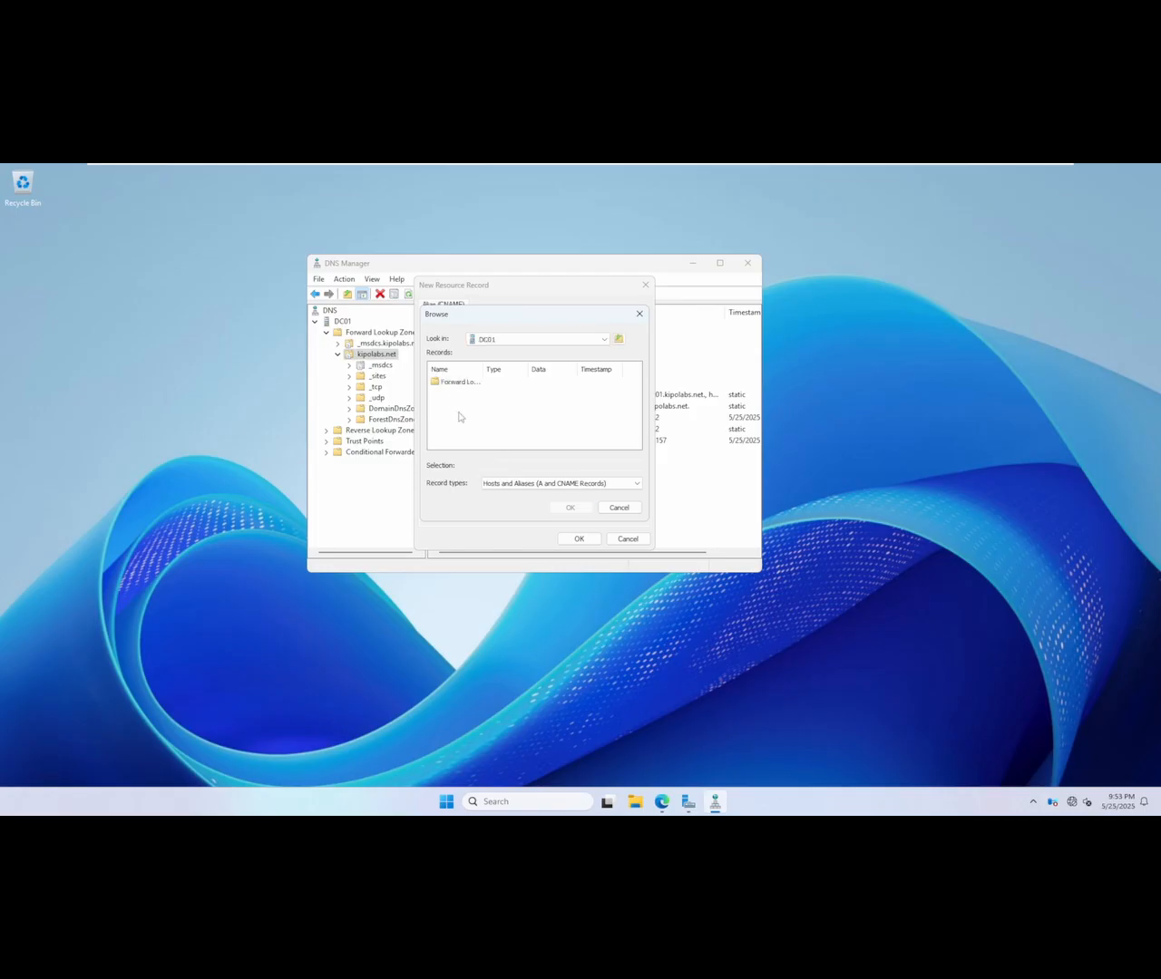
pyautogui.doubleClick(460, 383)
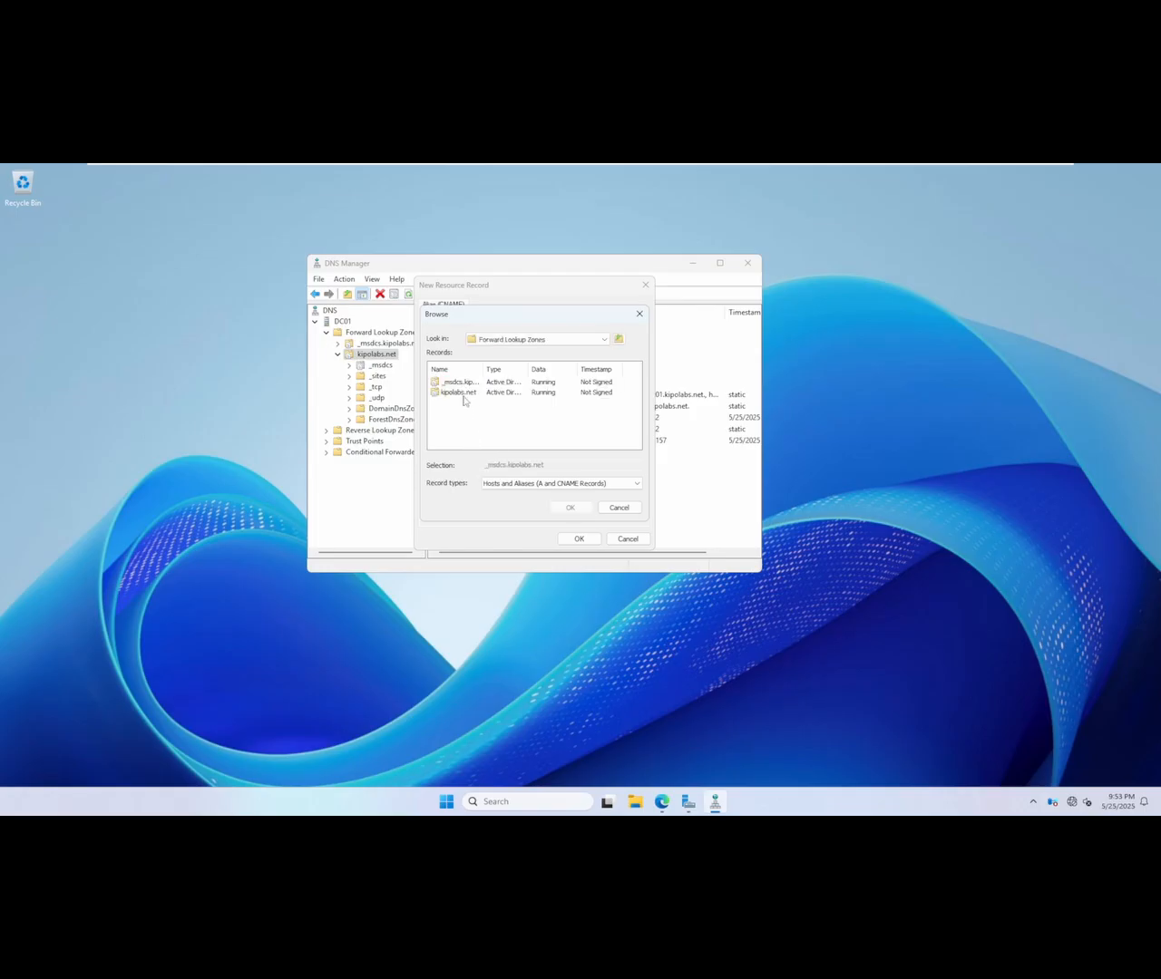
pyautogui.doubleClick(463, 392)
pyautogui.scroll(-1, 467, 431)
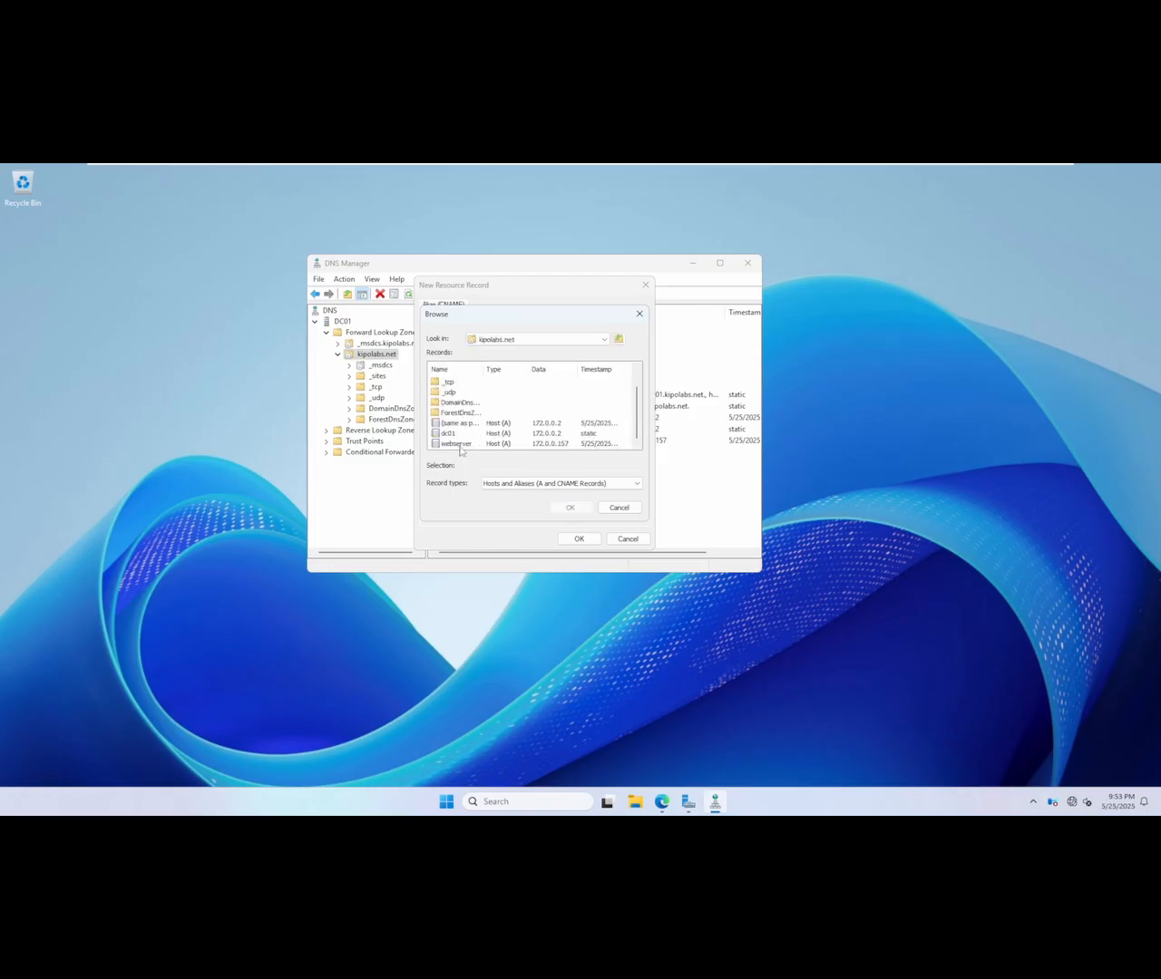
pyautogui.doubleClick(456, 443)
pyautogui.click(579, 539)
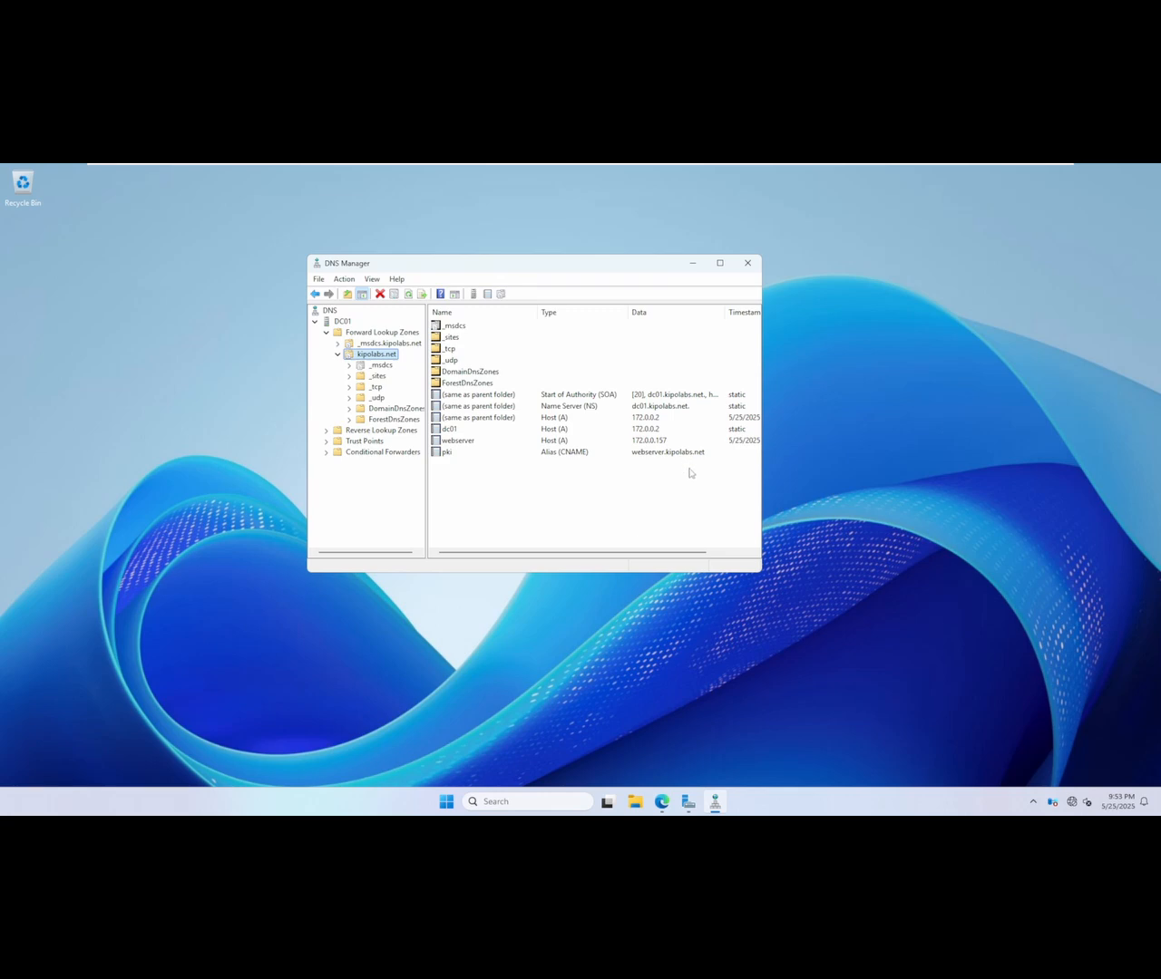
# Step: Switch to Edge, check the webserver.kipolabs.net tab, and reload pki.kipolabs.net to test the new alias
pyautogui.click(663, 800)
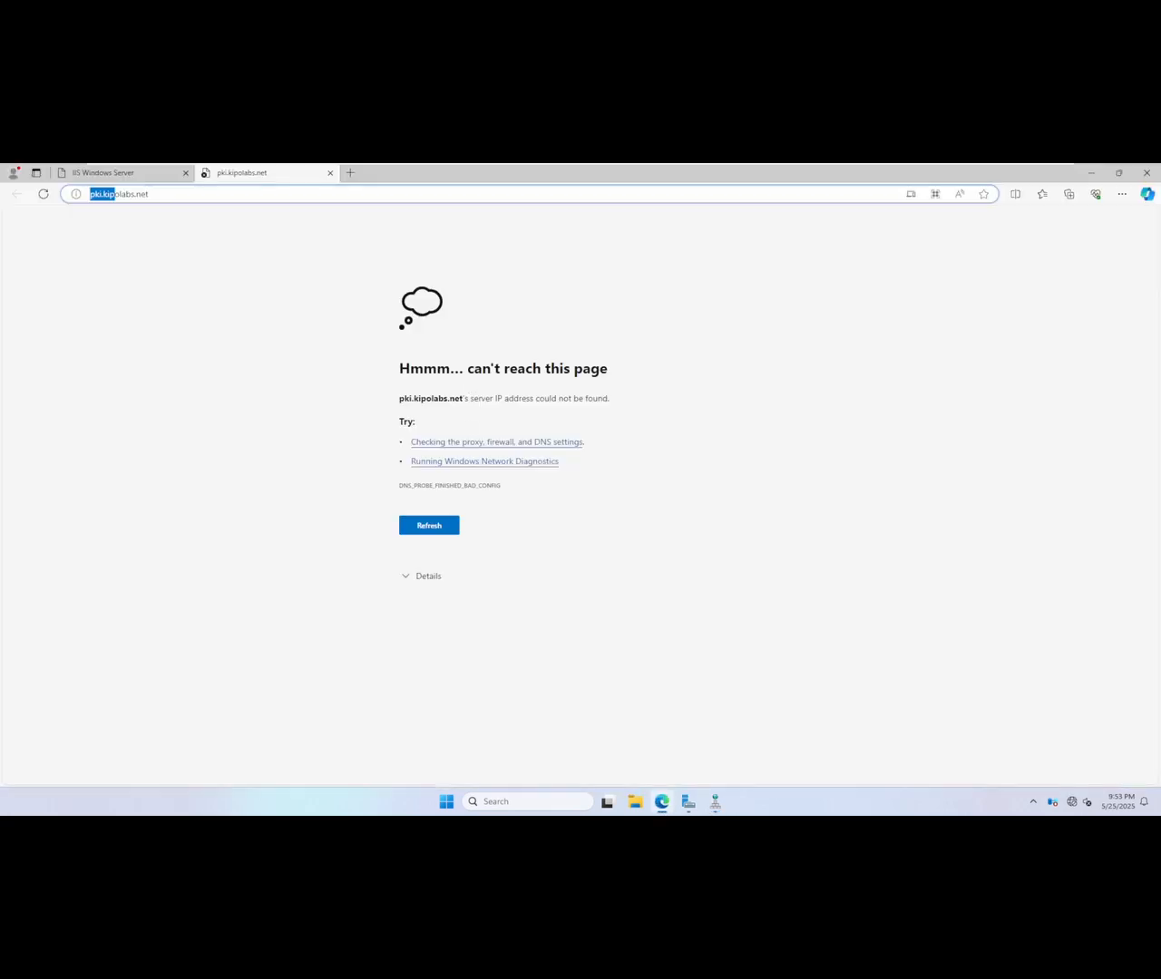
pyautogui.press('End')
pyautogui.click(136, 176)
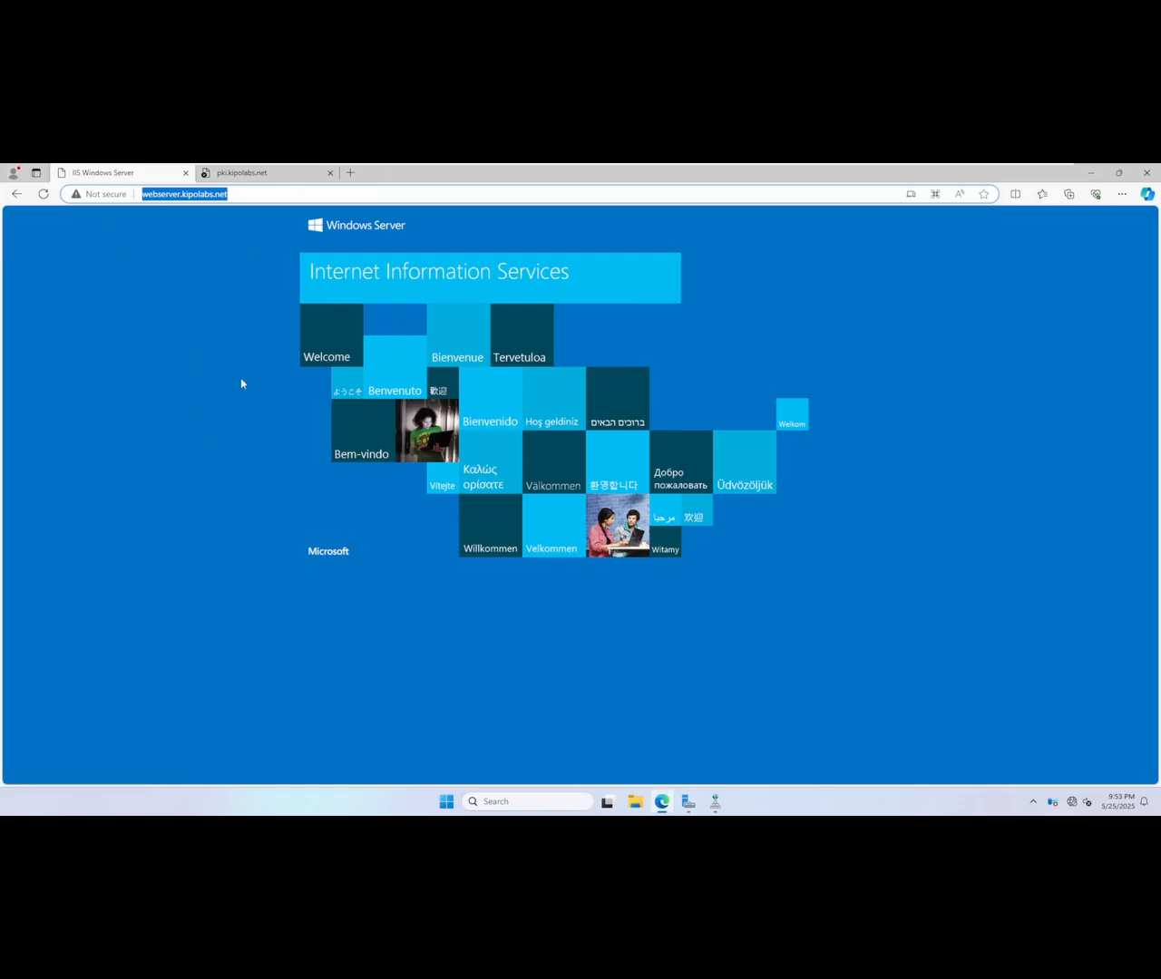
pyautogui.click(243, 173)
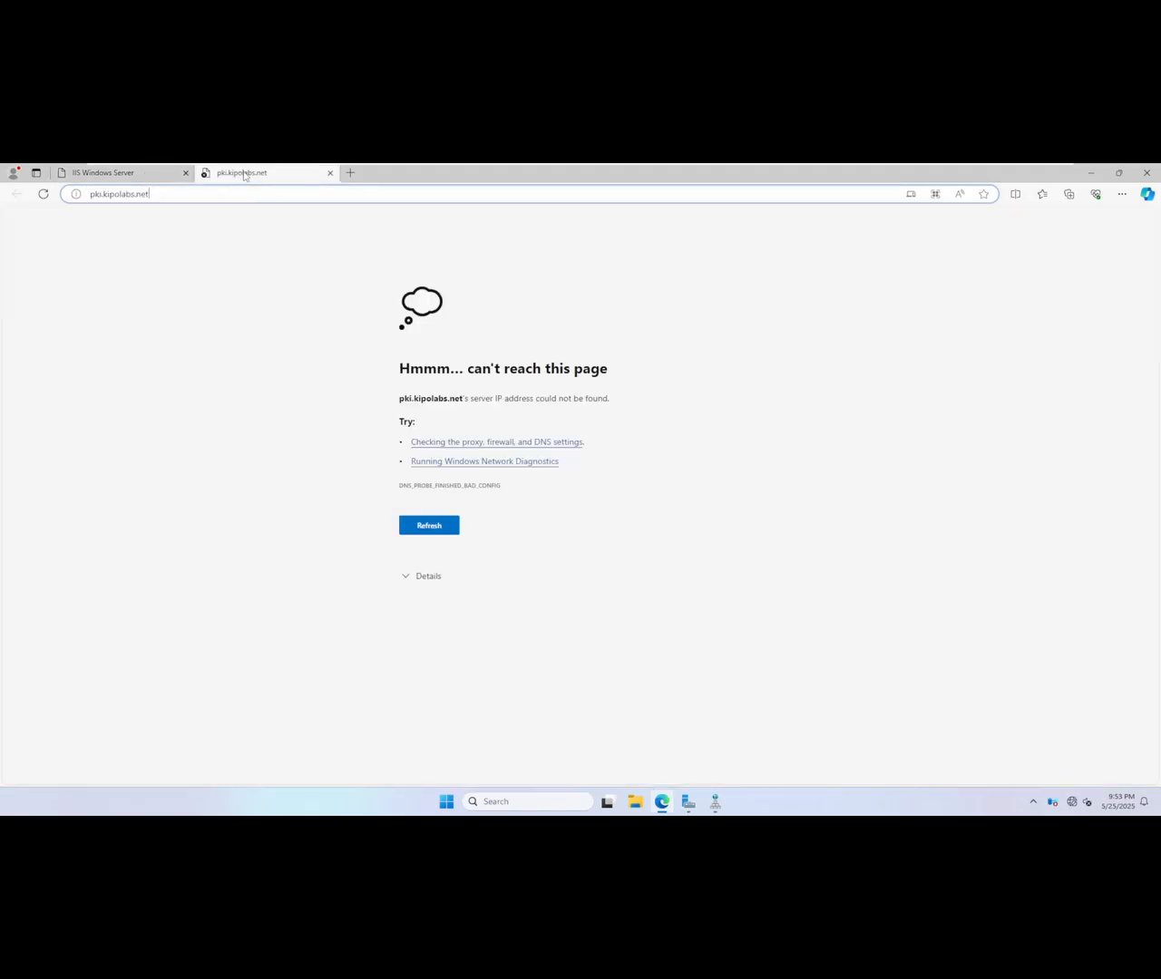
pyautogui.click(44, 194)
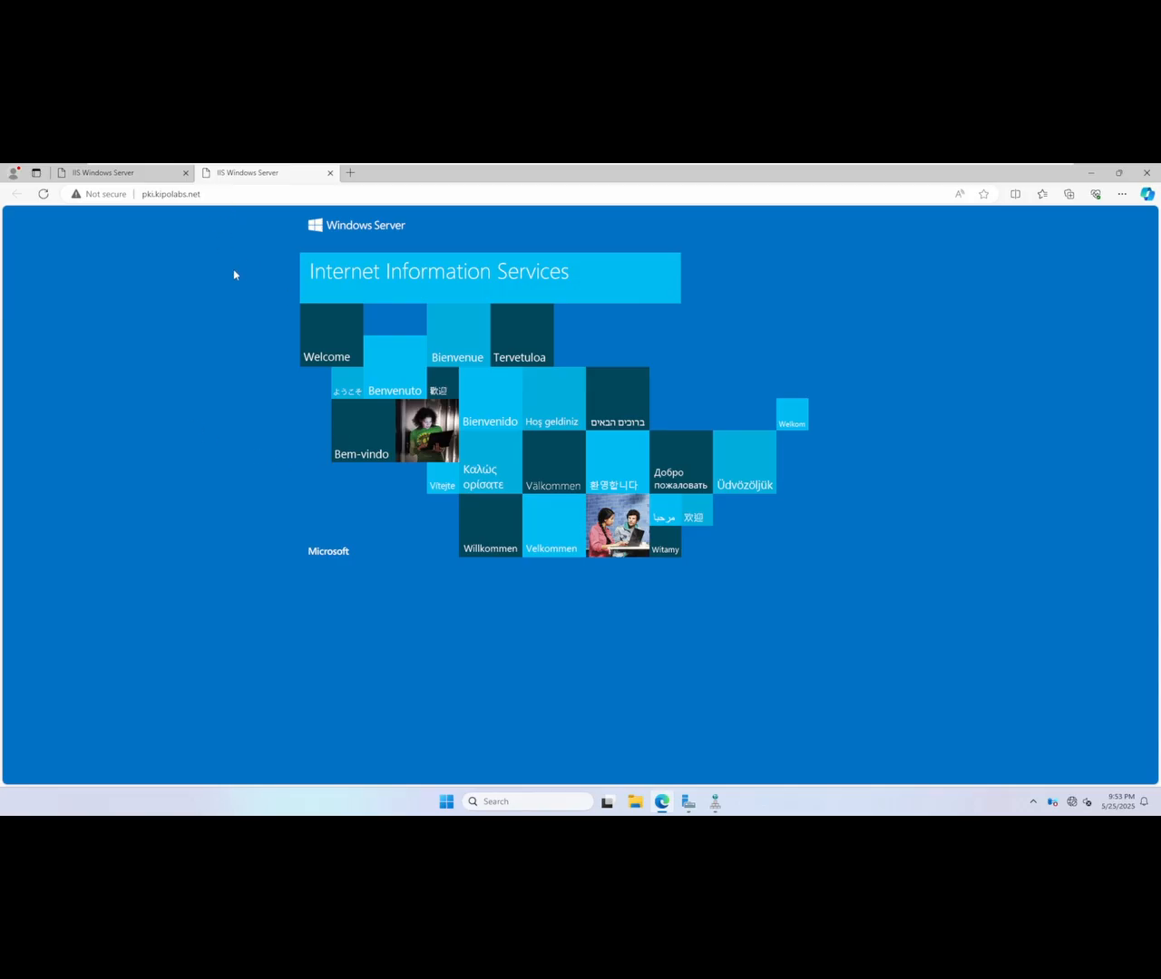
# Step: Minimize the browser, review the kipolabs.net zone records in a maximized DNS Manager, and minimize the console
pyautogui.click(1089, 175)
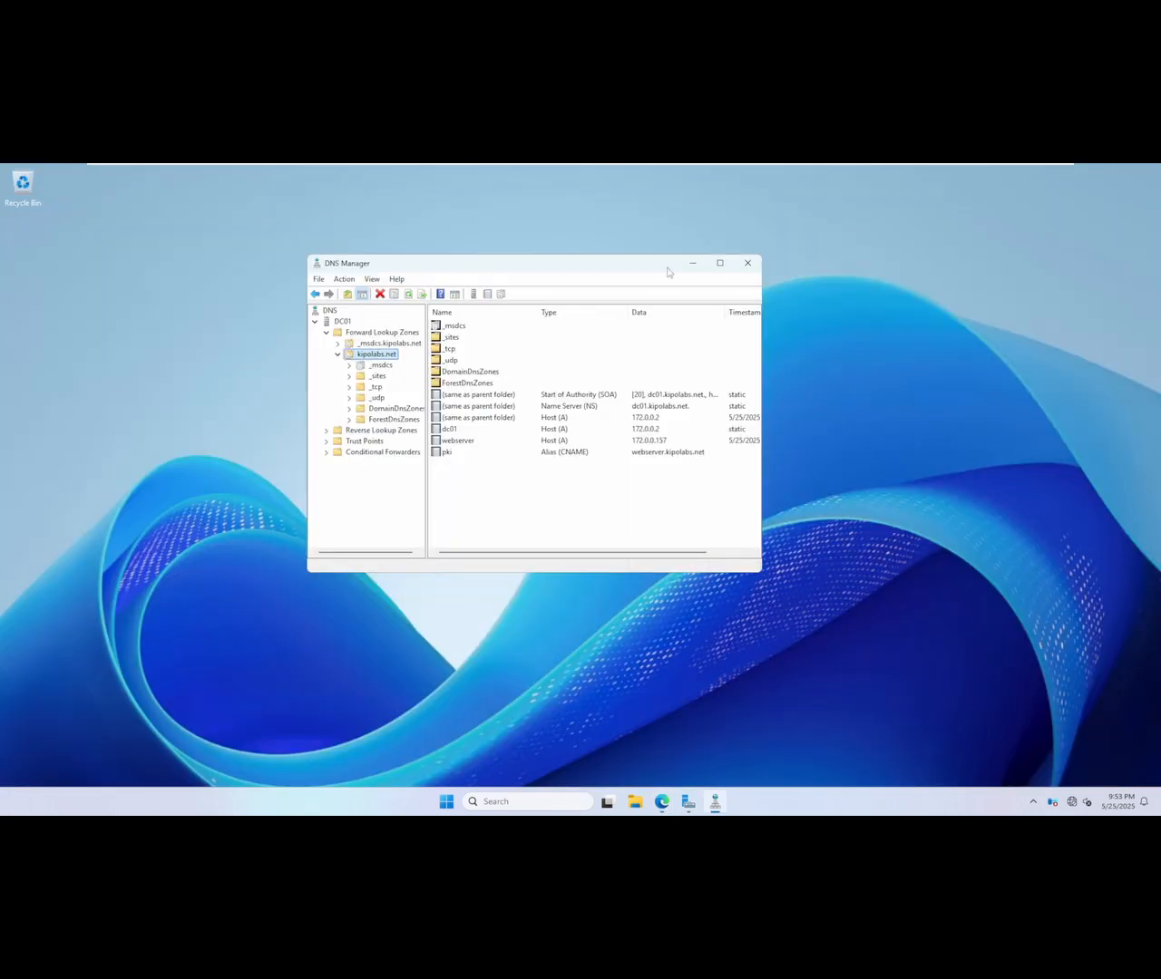
pyautogui.click(719, 266)
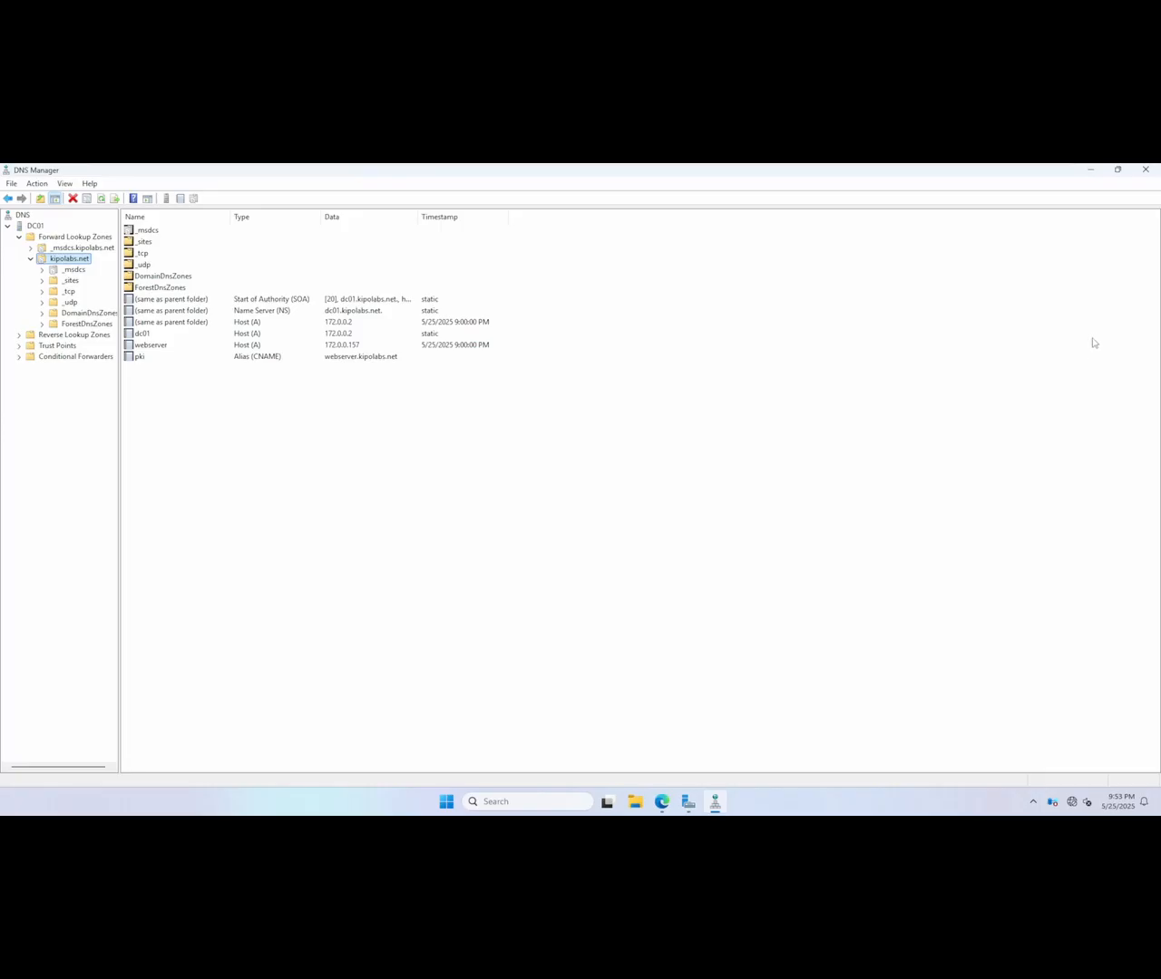
pyautogui.click(1092, 170)
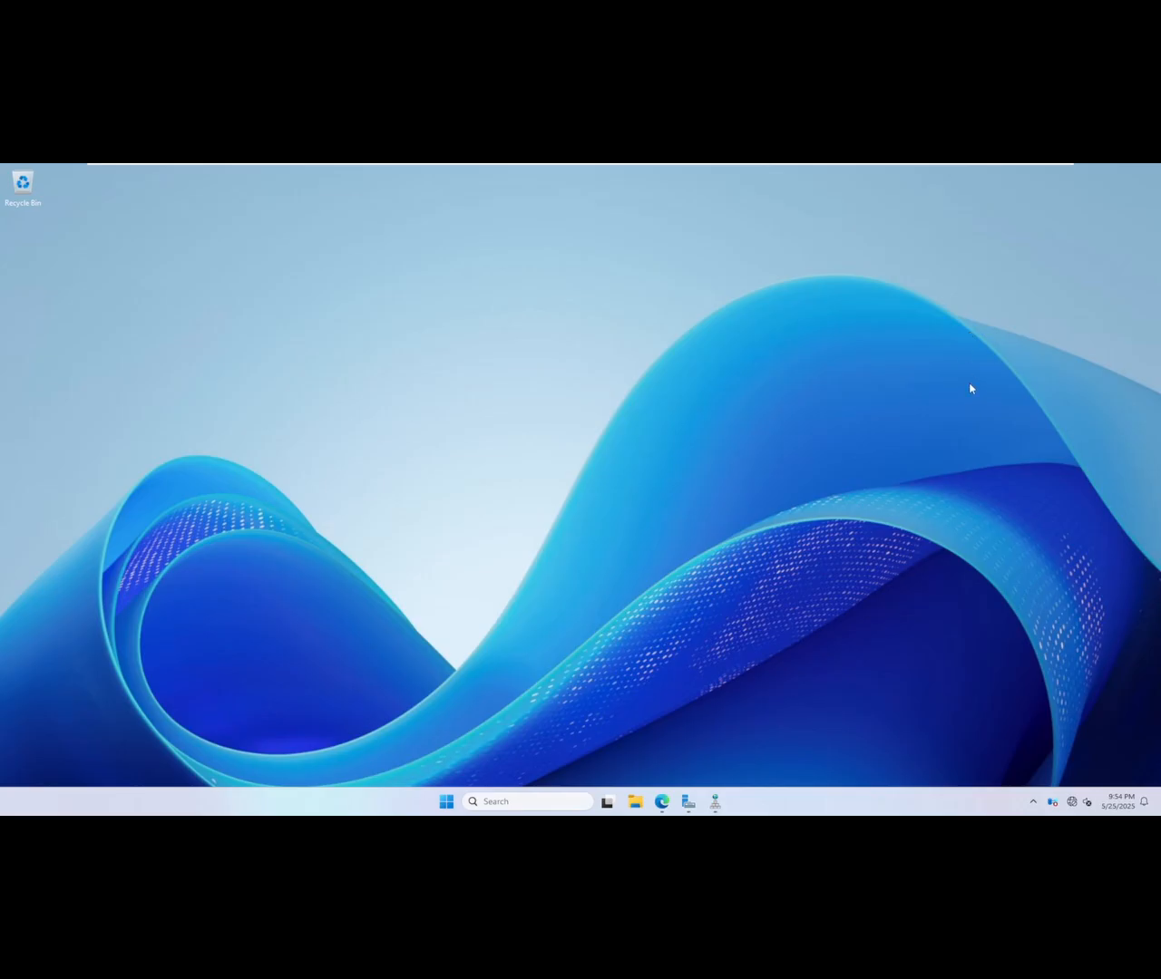